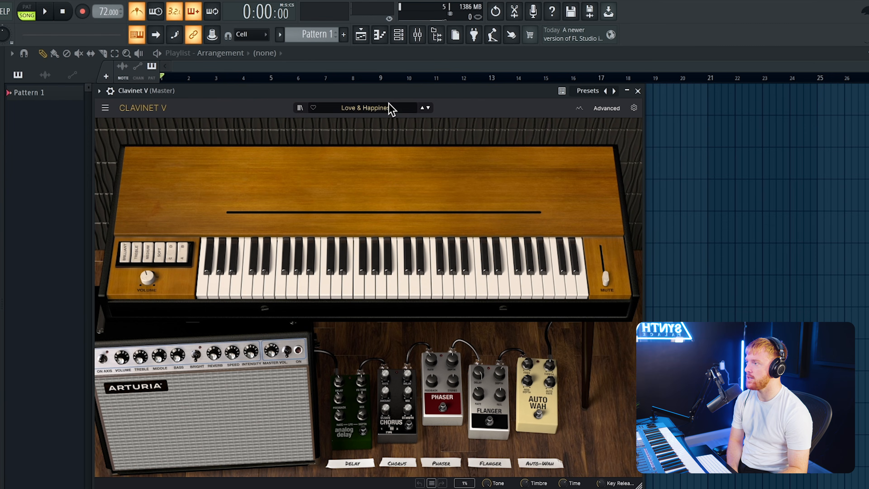
left_click_drag(384, 90, 424, 91)
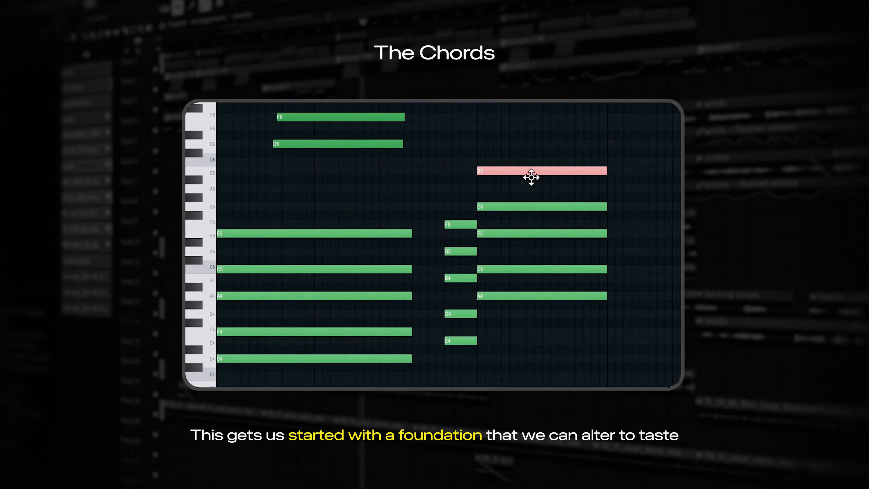
Lower the last chord's B5 note an octave to B4, then shift it further down the scale.
key("ctrl+Down")
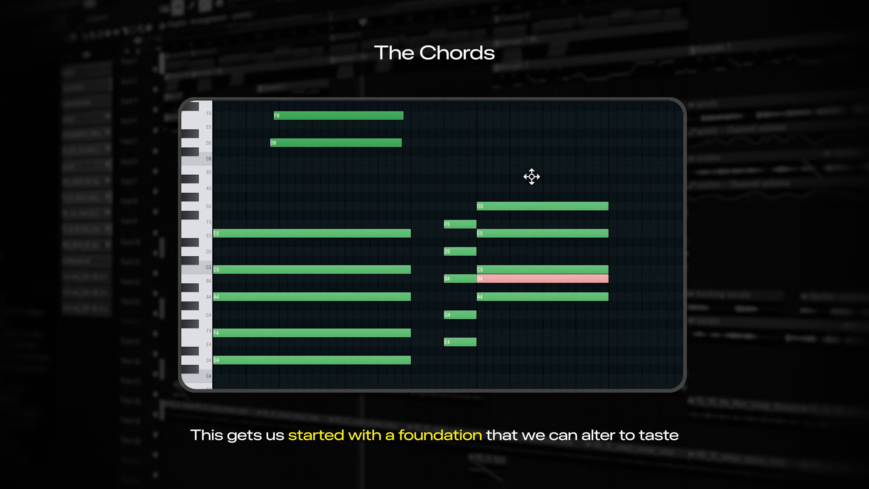
key("shift+Down")
key("shift+Down")
key("shift+Down")
key("shift+Down")
key("shift+Down")
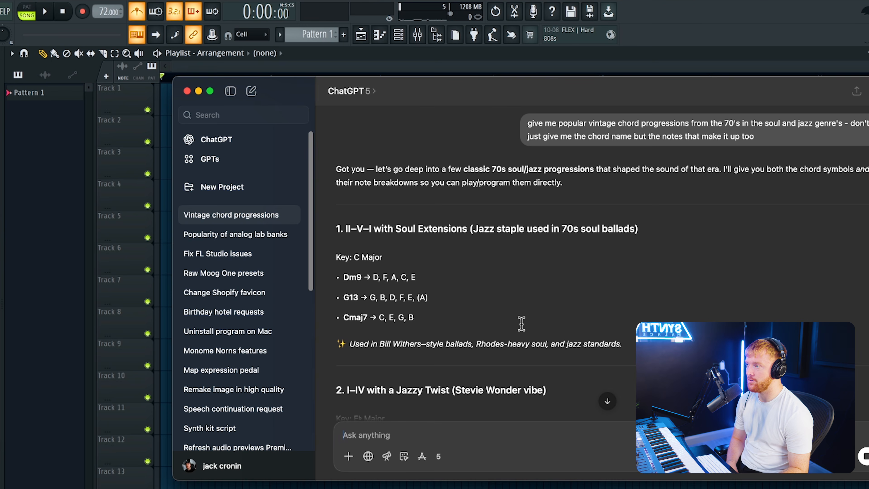
Review the Dm9, G13 and Cmaj7 note breakdowns in ChatGPT and the matching chords in the FL Studio piano roll.
scroll(512, 322, "down", 2)
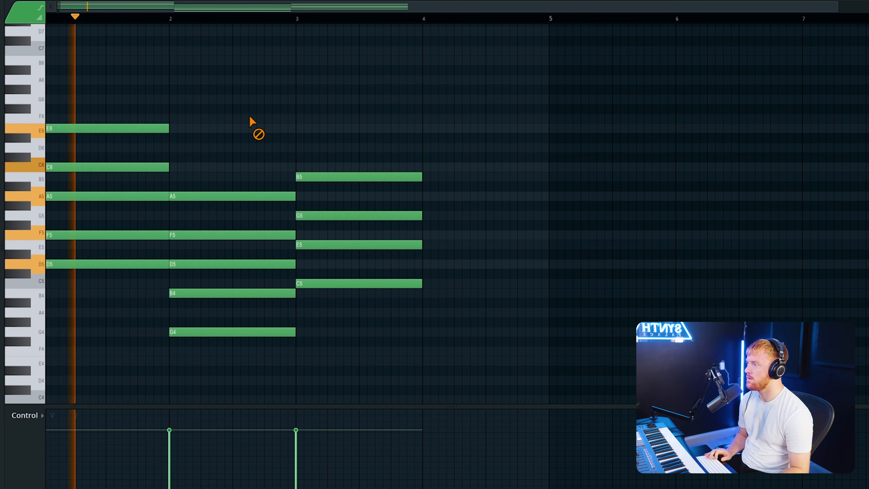
scroll(246, 129, "down", 2)
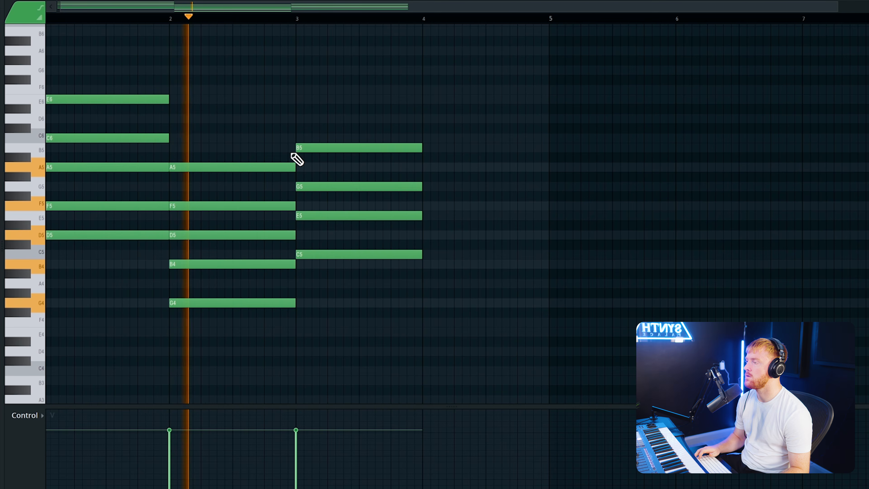
Highlight the bar 3 chord and the short chord before it to examine their placement, clearing each selection.
left_click_drag(431, 115, 424, 258)
left_click(402, 241, "ctrl")
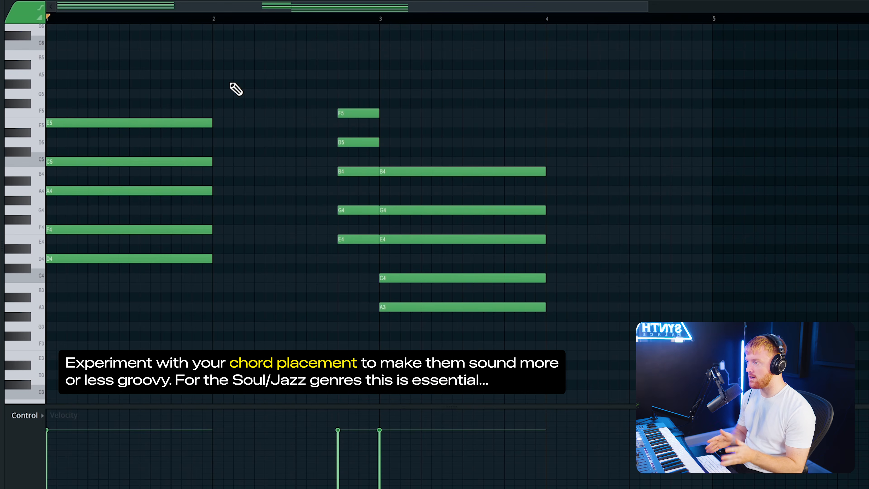
left_click_drag(295, 90, 359, 241)
left_click(308, 268, "ctrl")
scroll(307, 267, "down", 1)
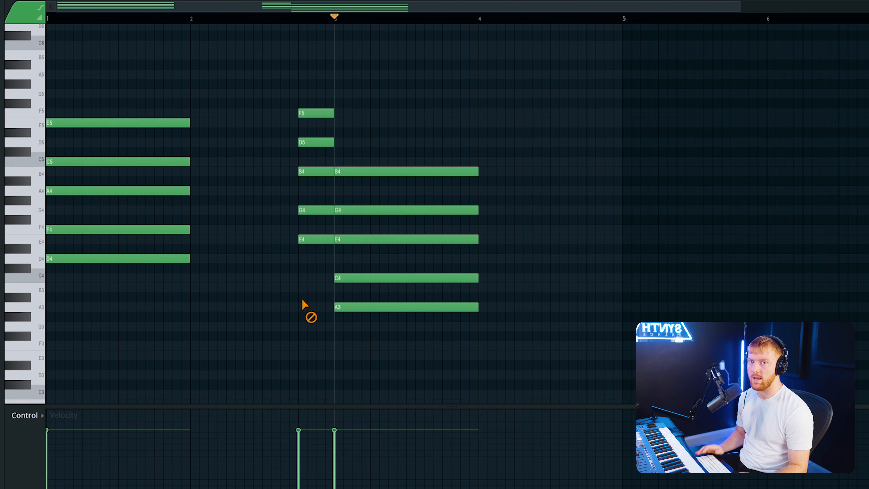
Audition the first chord, then duplicate it two octaves higher, starting halfway through bar 1.
scroll(81, 147, "up", 3)
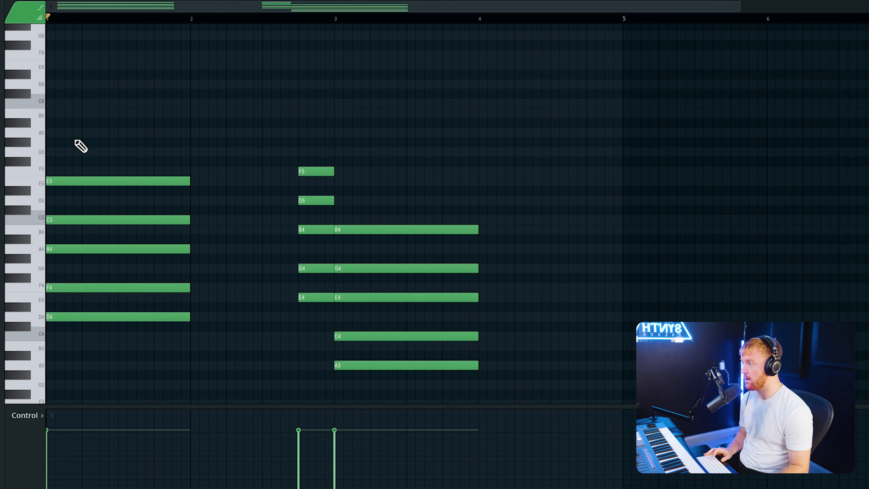
left_click_drag(105, 139, 99, 318)
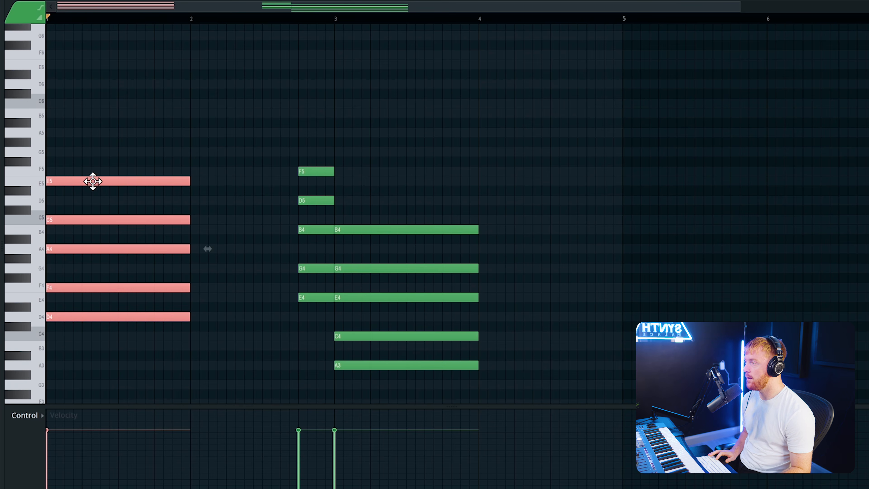
scroll(69, 319, "down", 1)
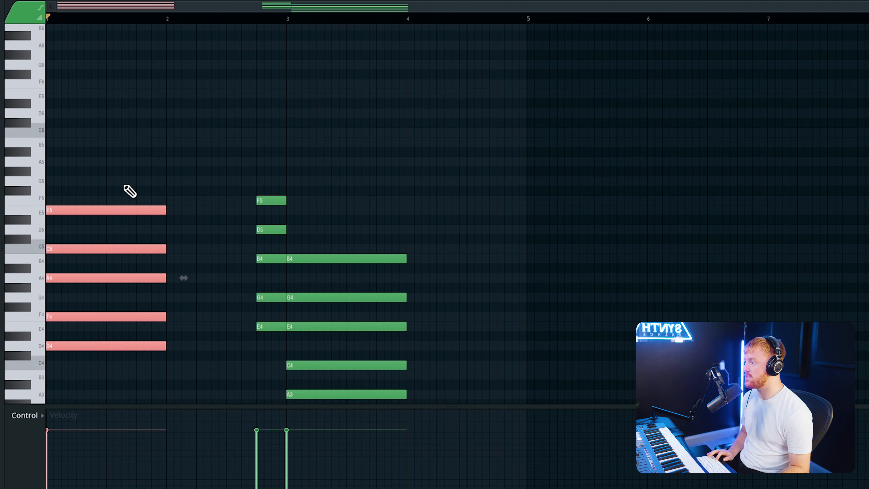
key("space")
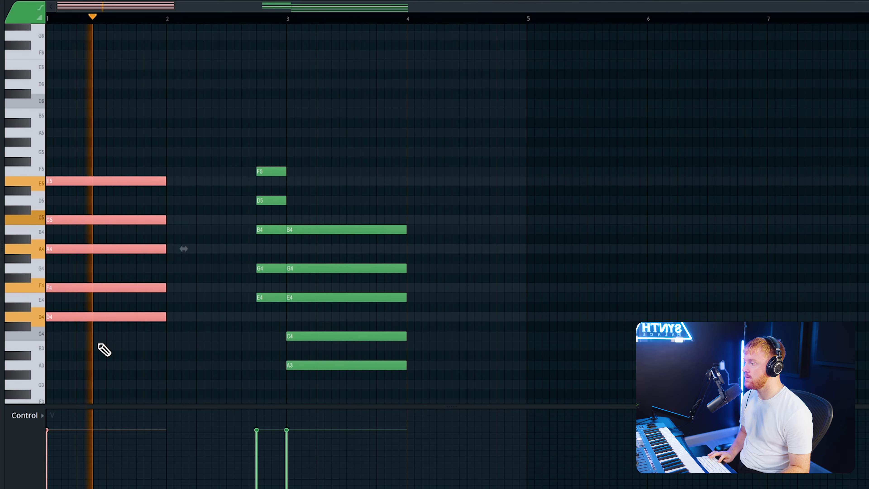
key("space")
left_click_drag(84, 318, 81, 152)
scroll(80, 152, "down", 2)
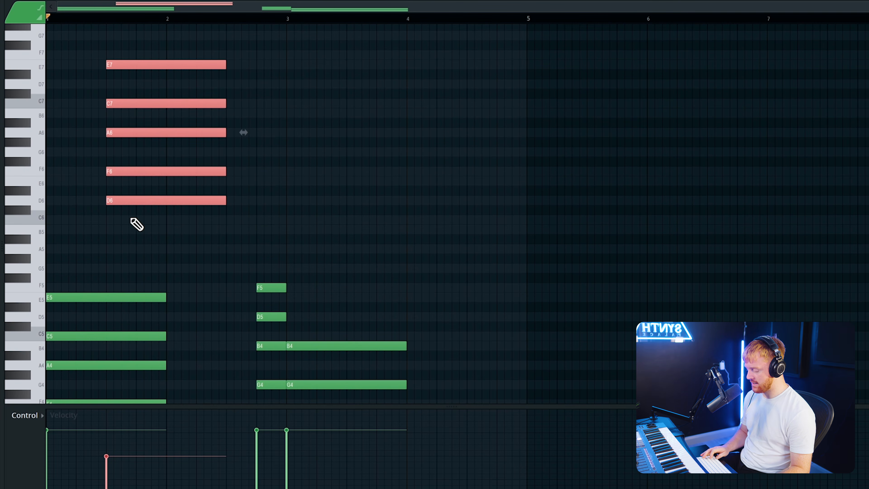
Strum the duplicated high chord with the strumizer, increasing the start time strength.
key("alt+s")
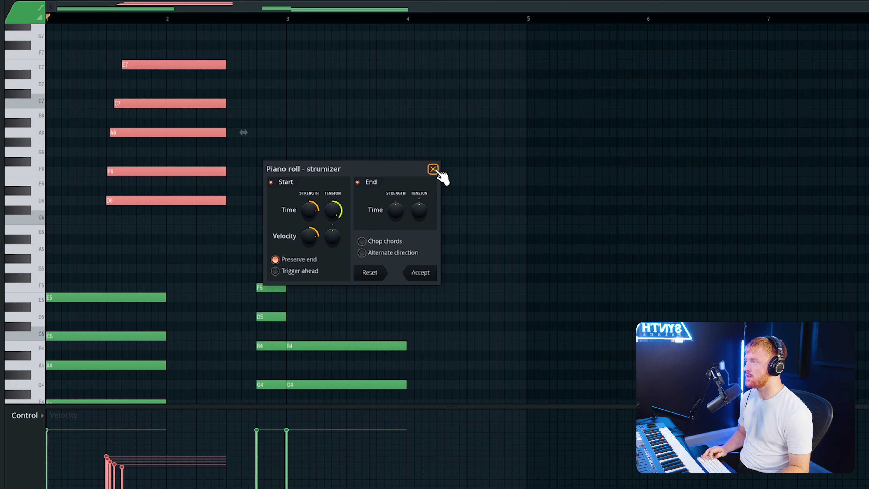
left_click_drag(308, 209, 308, 201)
key("Return")
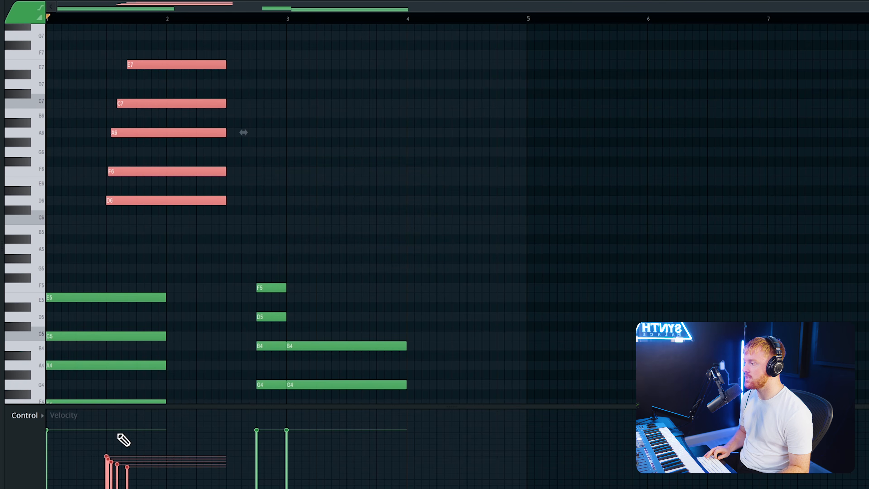
scroll(136, 443, "down", 1)
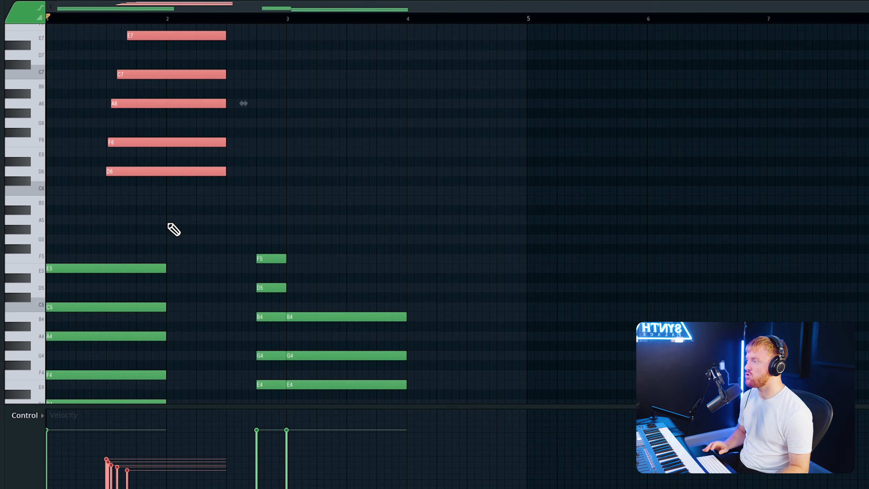
scroll(173, 229, "up", 1)
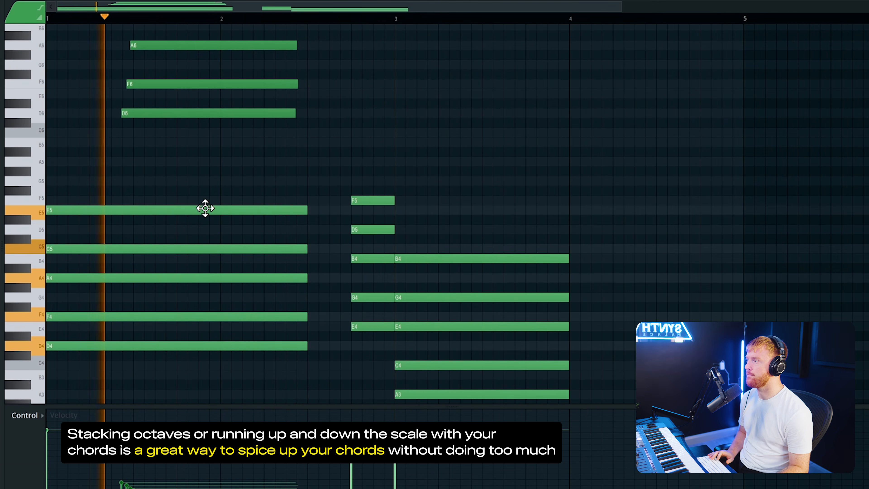
Listen to the progression with the strummed high chord through the chord in bar 3.
scroll(204, 208, "up", 1)
scroll(244, 209, "up", 2)
scroll(242, 205, "down", 2)
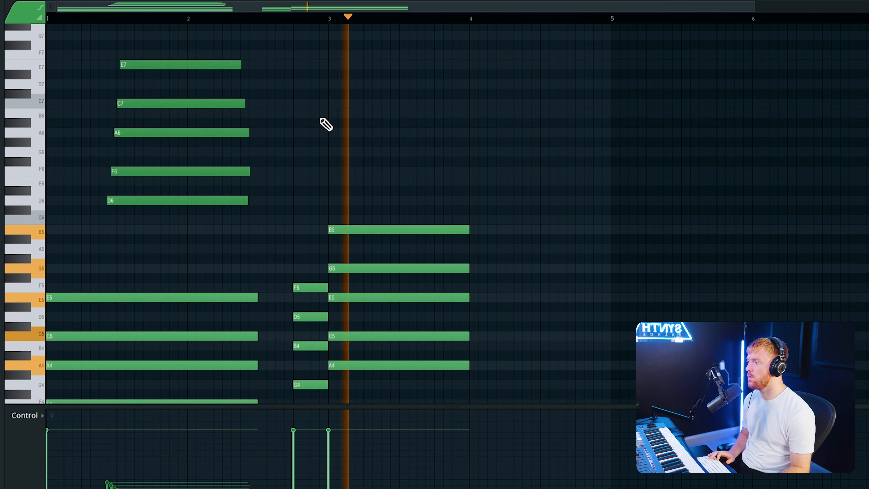
scroll(515, 246, "down", 2)
key("space")
Move the B5 note of the bar 3 chord down an octave to B4 and on down to F4, then audition it.
left_click(376, 167)
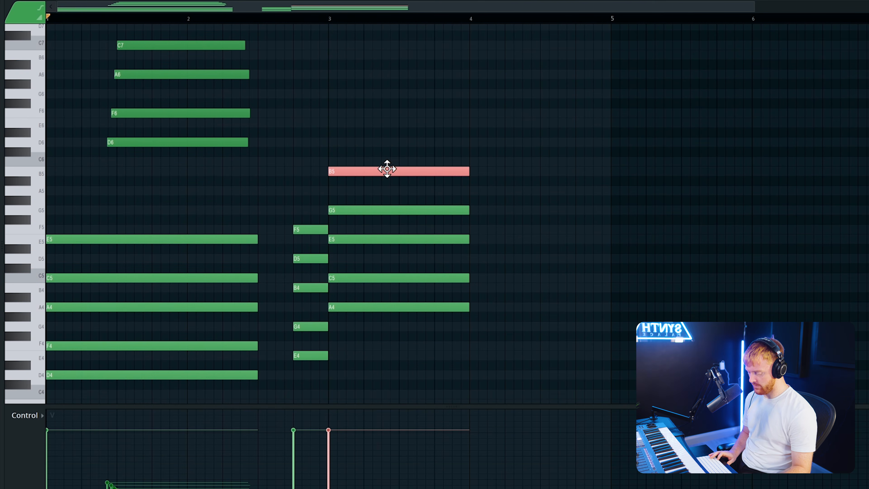
key("ctrl+Down")
key("ctrl+Down")
key("ctrl+Up")
key("ctrl+Up")
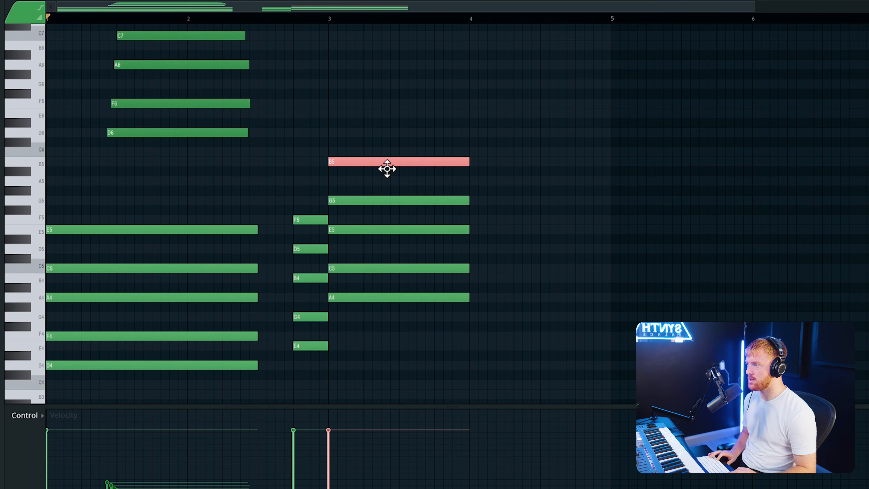
key("ctrl+Down")
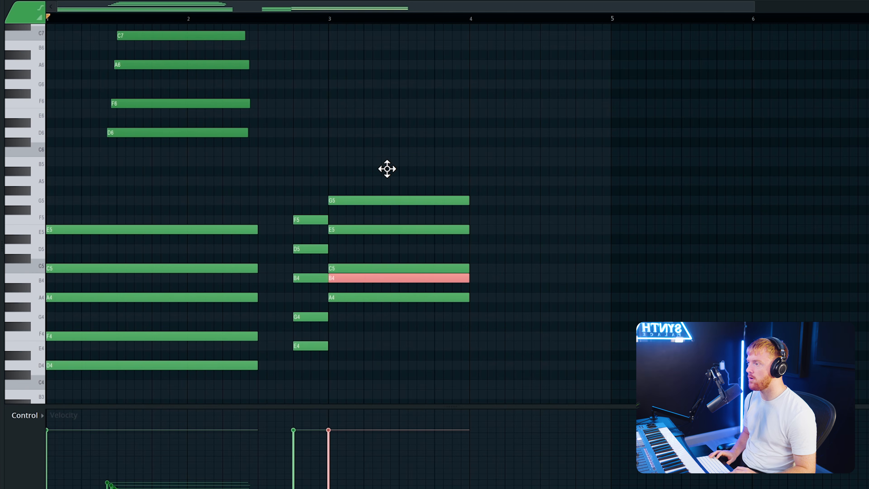
key("Down")
key("Down")
key("Down")
key("Down")
key("Down")
key("Down")
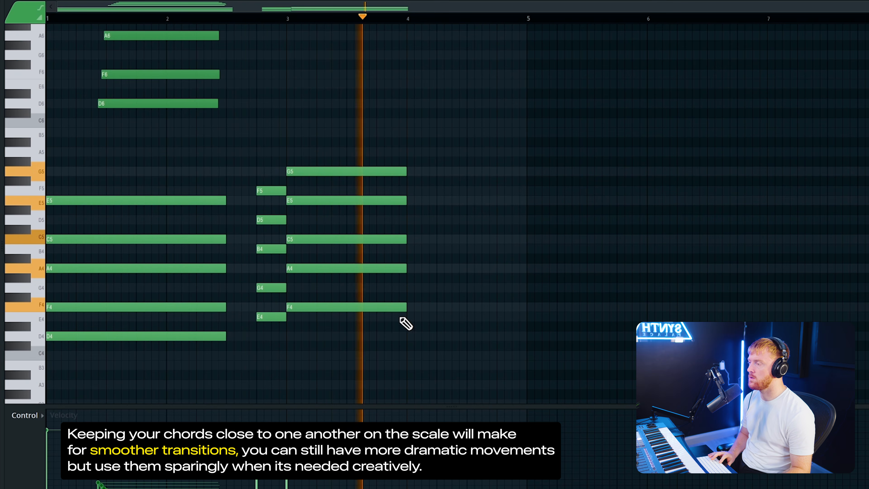
key("space")
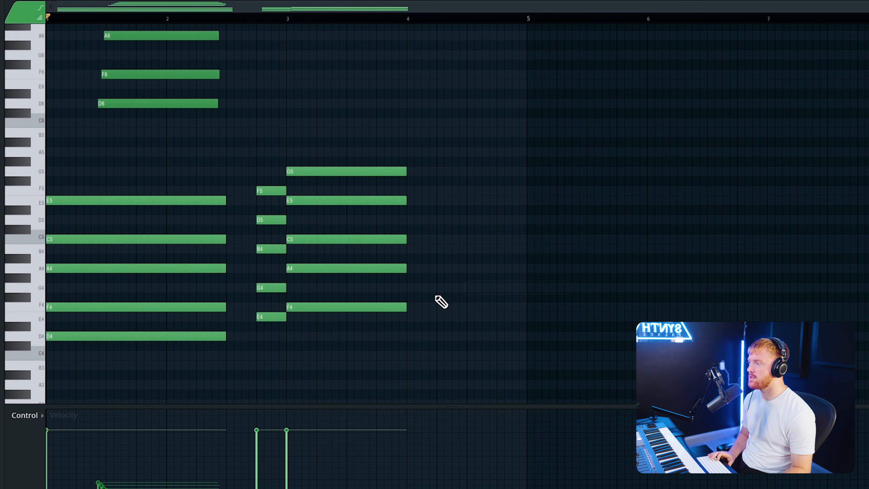
Build three short five-note passing chords just before bar 5, with G4, A4 and E4 as their lowest notes.
left_click(471, 287)
right_click(477, 284)
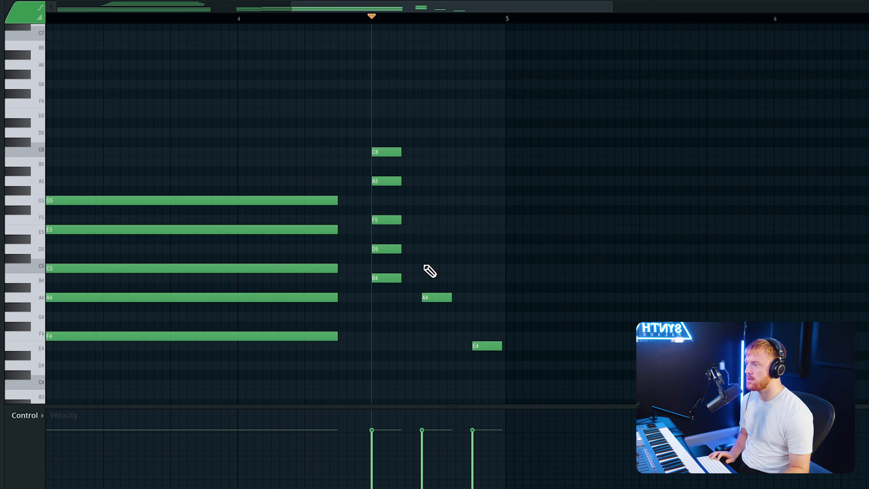
left_click(430, 229)
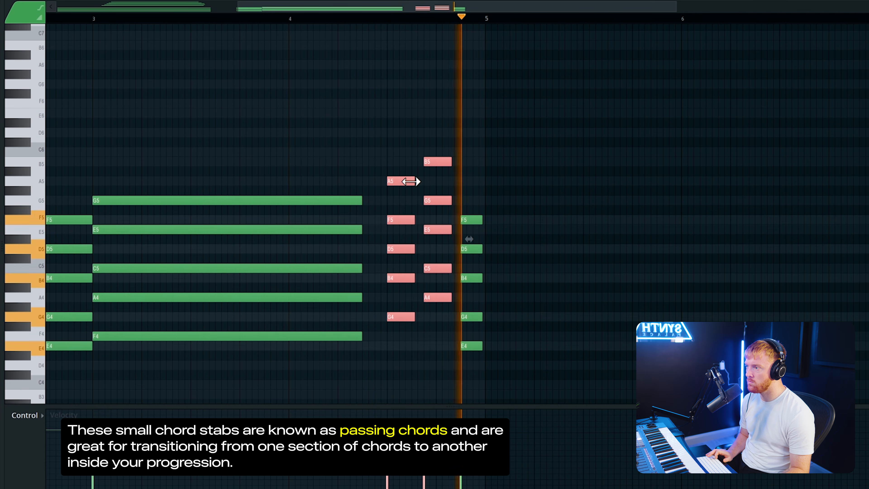
left_click(478, 190, "ctrl")
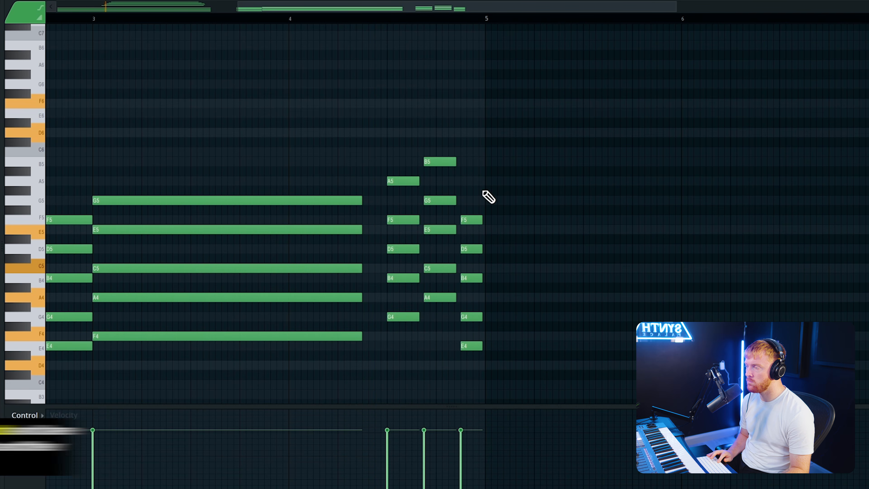
scroll(469, 201, "down", 4)
key("space")
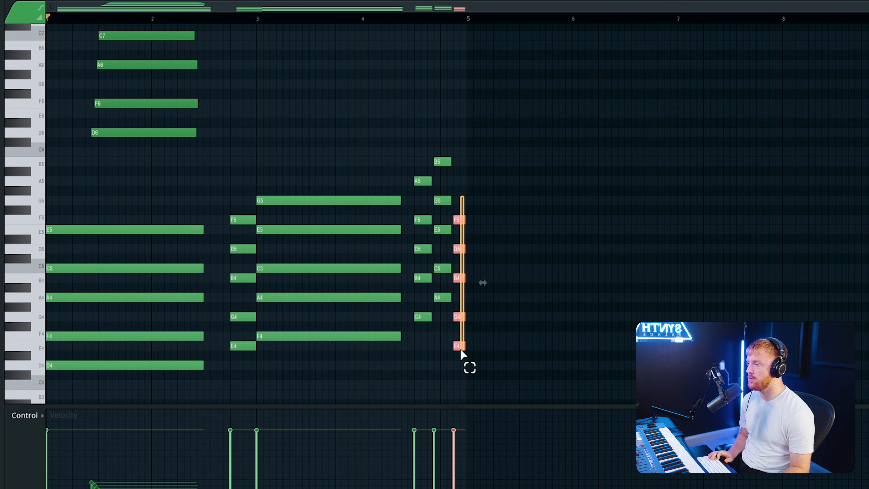
Copy the opening D4–E5 chord to the start of bar 5, directly after the last passing chord.
left_click_drag(112, 365, 526, 361)
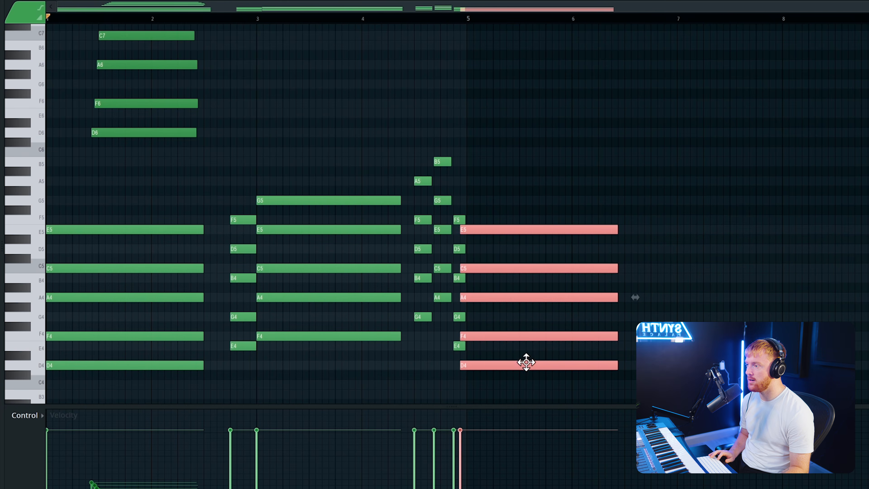
scroll(513, 363, "up", 3)
left_click_drag(417, 379, 385, 207)
left_click(447, 352)
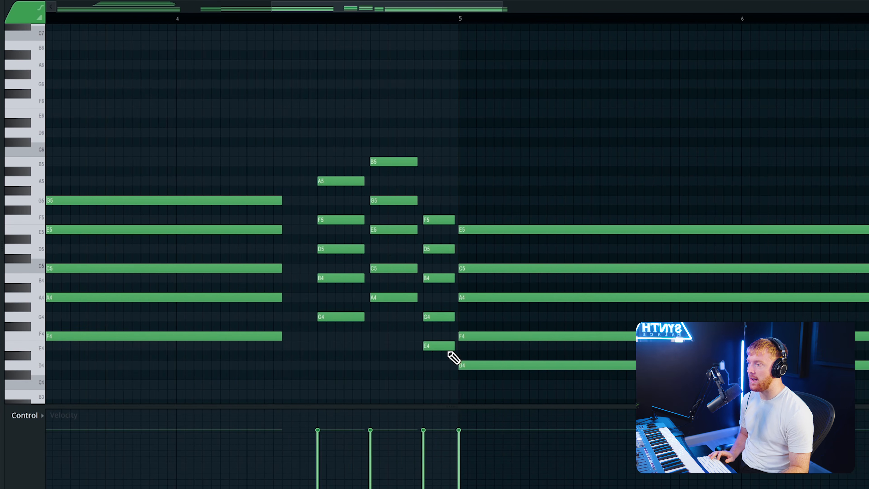
Raise the G4 note of the last passing chord to G#4 and audition the passing chords.
scroll(455, 356, "up", 2)
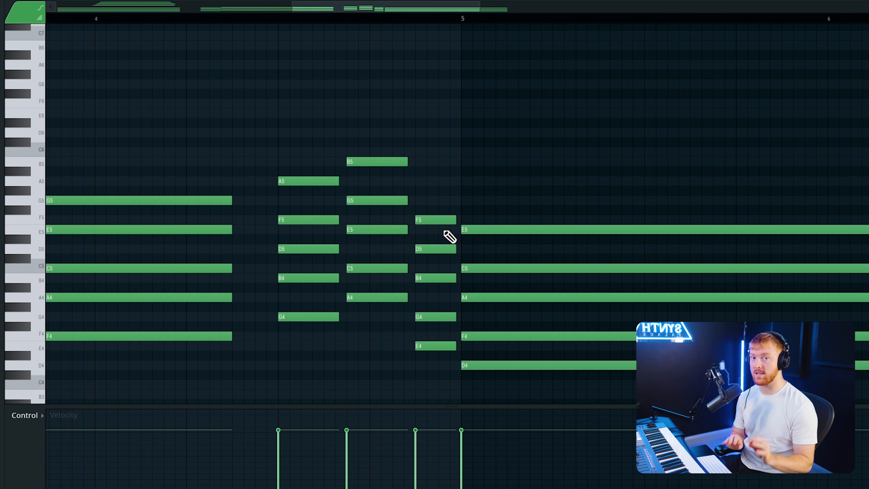
scroll(449, 236, "up", 2)
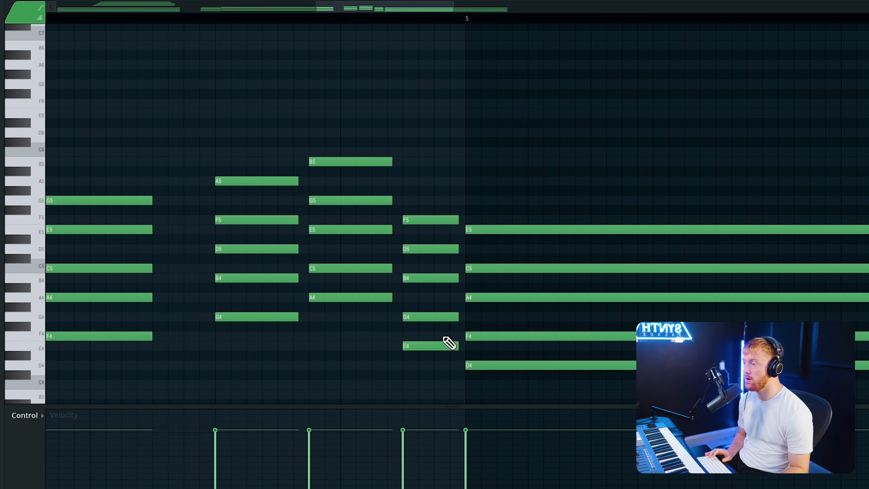
left_click_drag(437, 306, 437, 302)
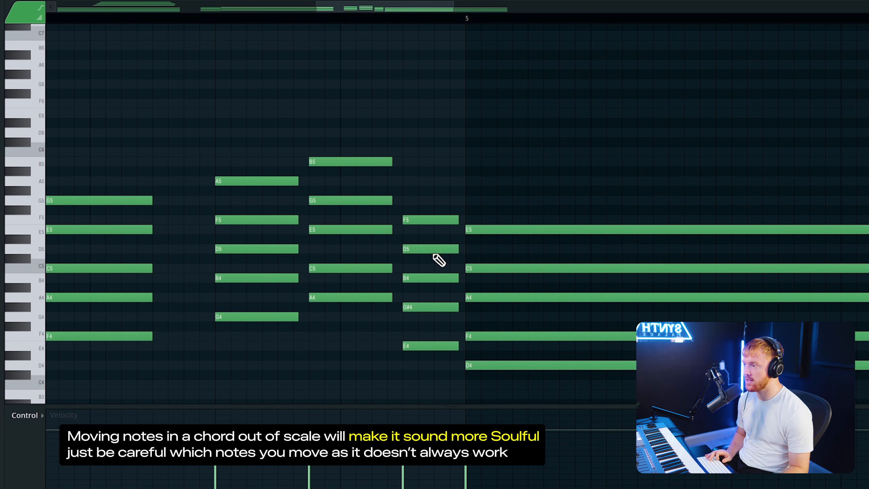
key("space")
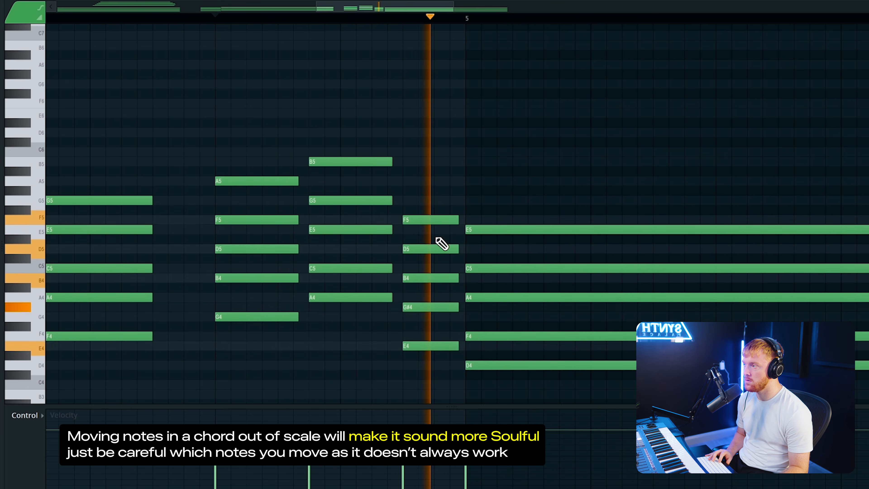
key("space")
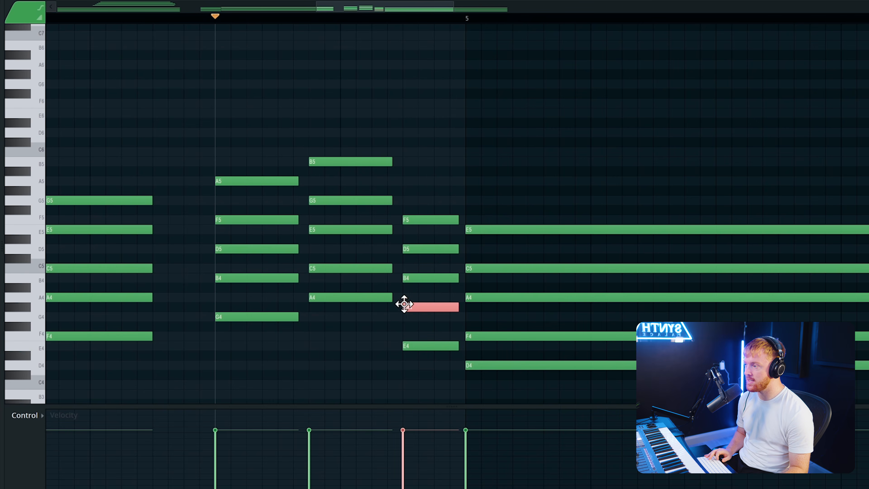
Highlight the A4 notes in the chords before and after the G#4, replay the passage and clear the selection.
left_click(497, 294, "ctrl+shift")
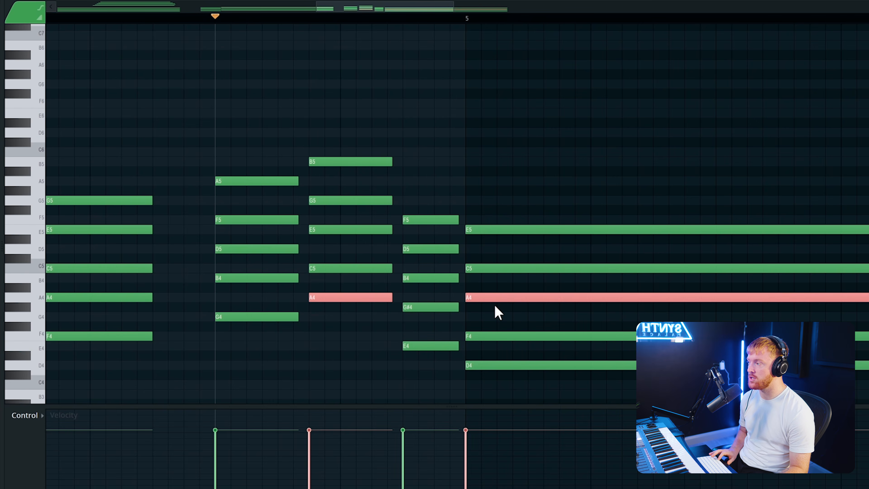
key("space")
left_click(519, 321, "ctrl")
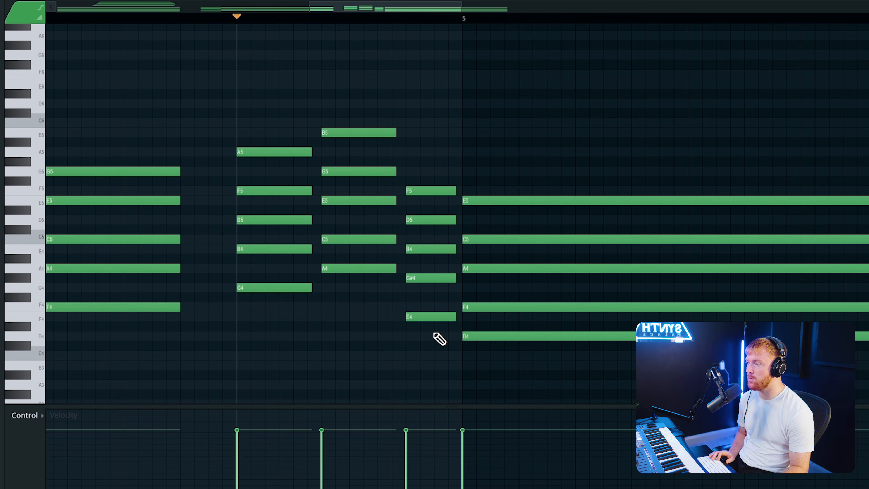
Play back the three passing chords leading into the bar 5 chord.
scroll(440, 339, "down", 2)
key("space")
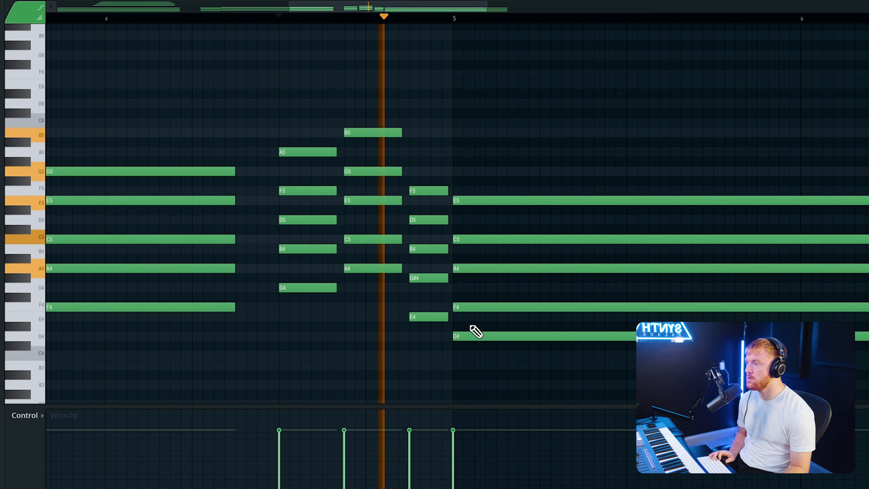
scroll(374, 299, "down", 4)
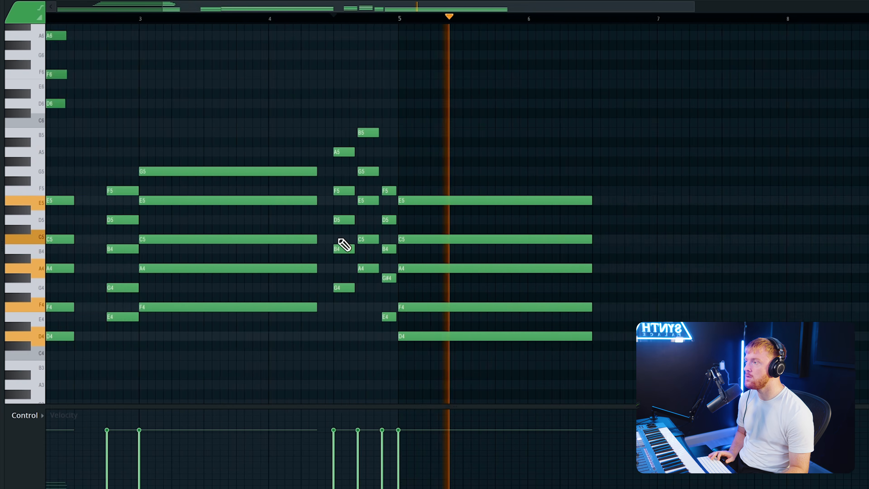
scroll(300, 152, "down", 2)
key("space")
Extend the bar 3 chord to the first passing chord and shorten the bar 5 chord to about one bar.
left_click_drag(212, 151, 360, 353)
right_click(655, 298)
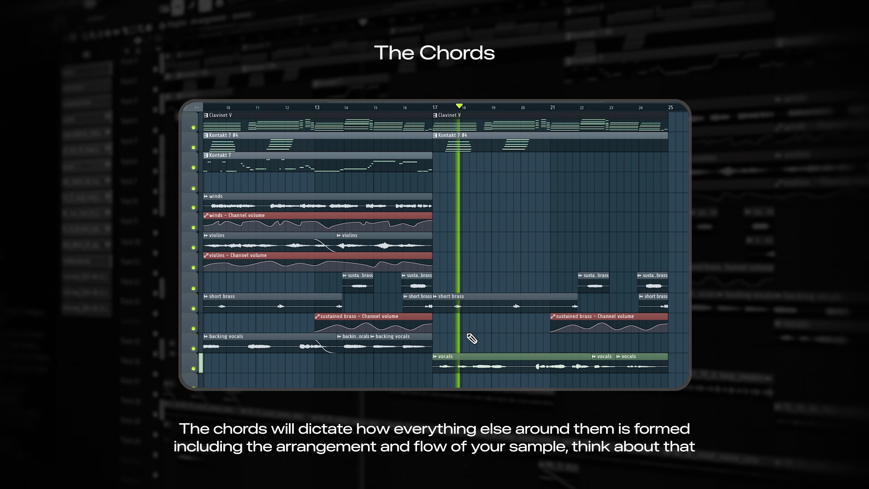
scroll(467, 334, "down", 1)
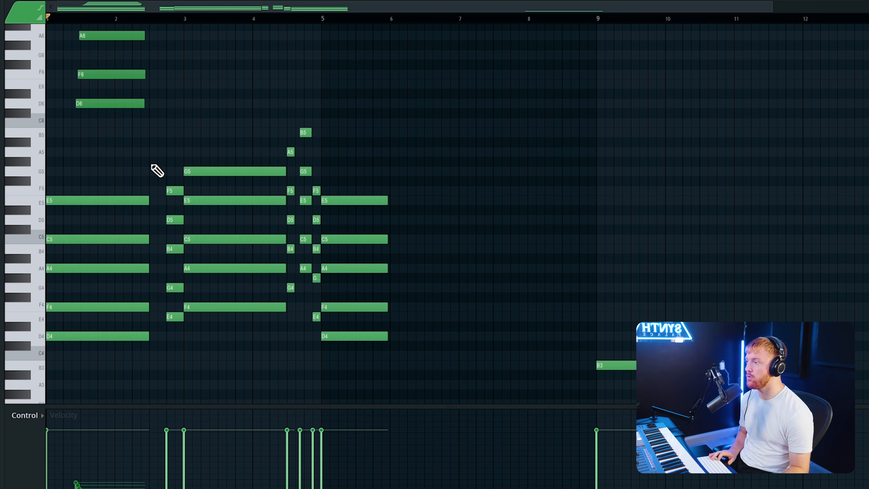
Add a chord of A4, D5, E5, G5 and B5 at bar 6 and play it back from bar 5.
scroll(278, 15, "up", 2)
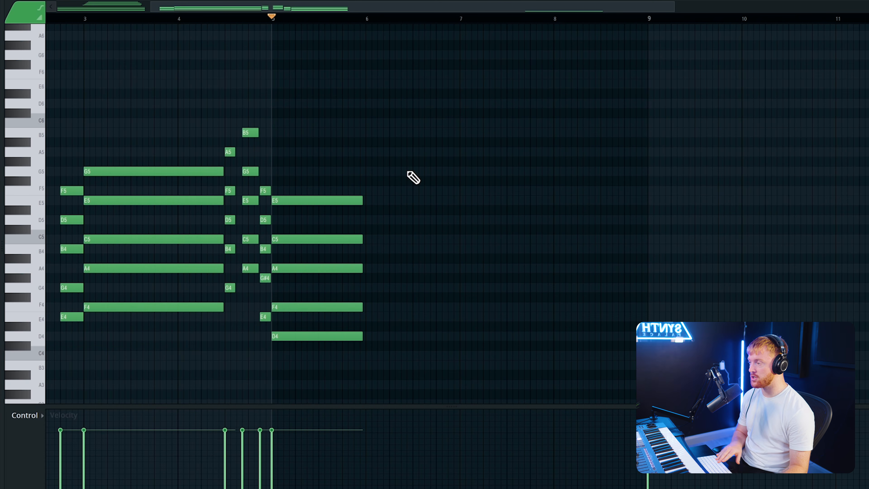
scroll(380, 229, "up", 3)
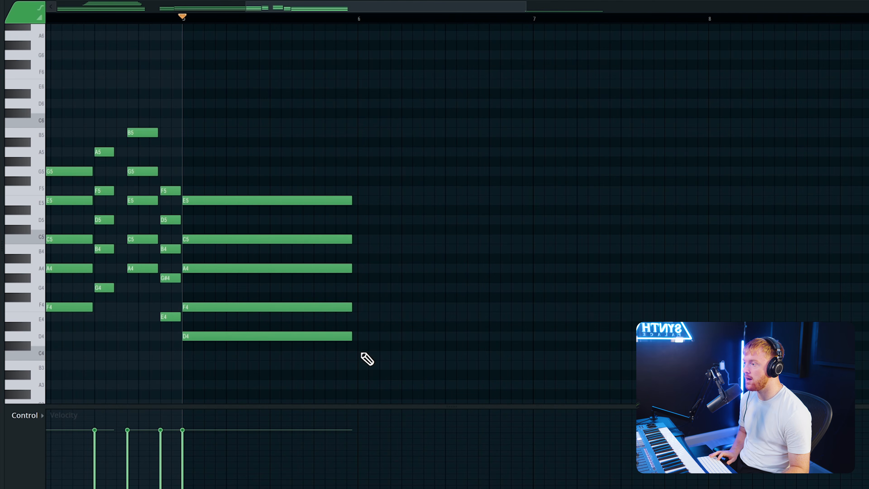
scroll(393, 341, "down", 3)
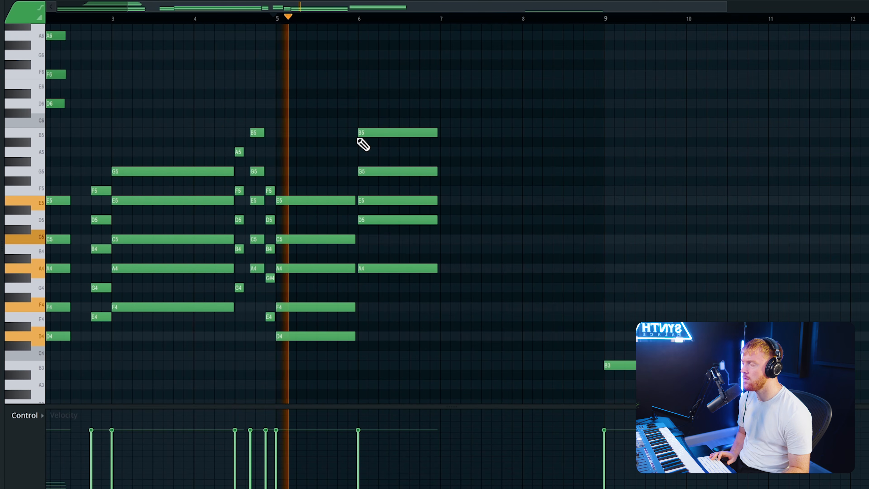
scroll(373, 240, "up", 2)
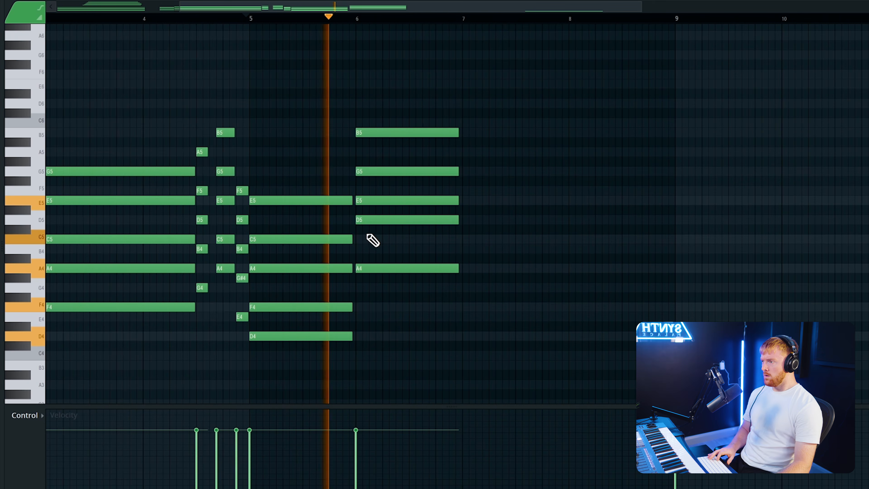
Add a short six-note E4–G#5 passing chord before bar 7 and a D#4, G4, A#4, D5, F5 chord at bar 7.
double_click(441, 217)
left_click(471, 287)
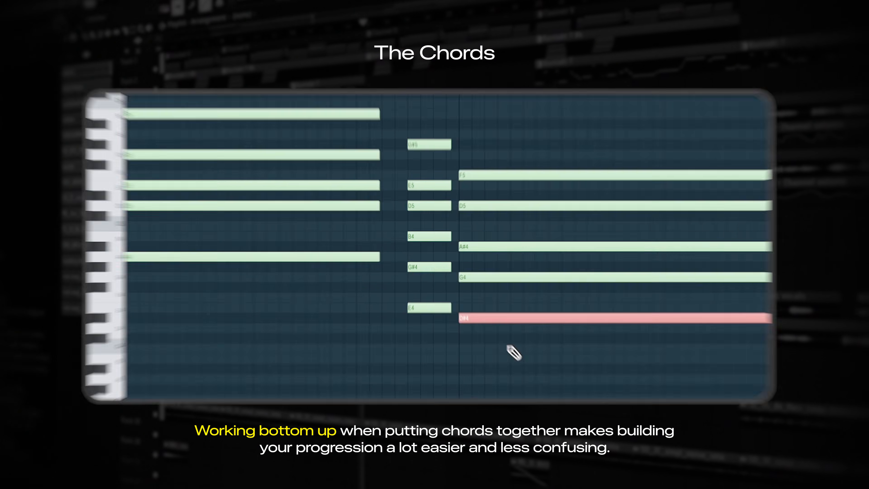
left_click_drag(514, 353, 526, 137)
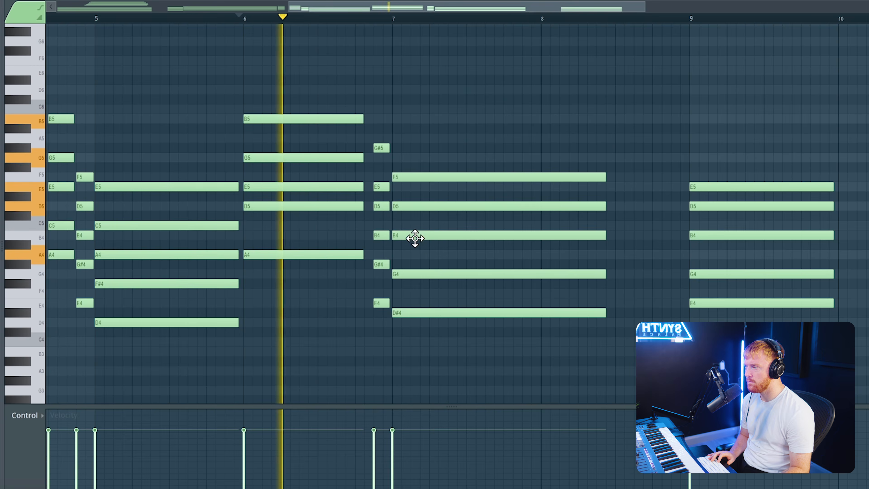
left_click_drag(416, 245, 417, 248)
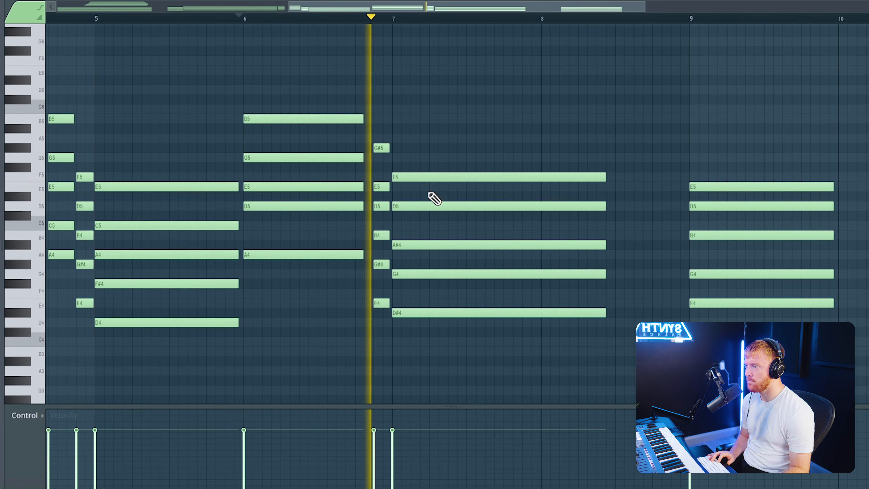
scroll(438, 301, "down", 2, "ctrl")
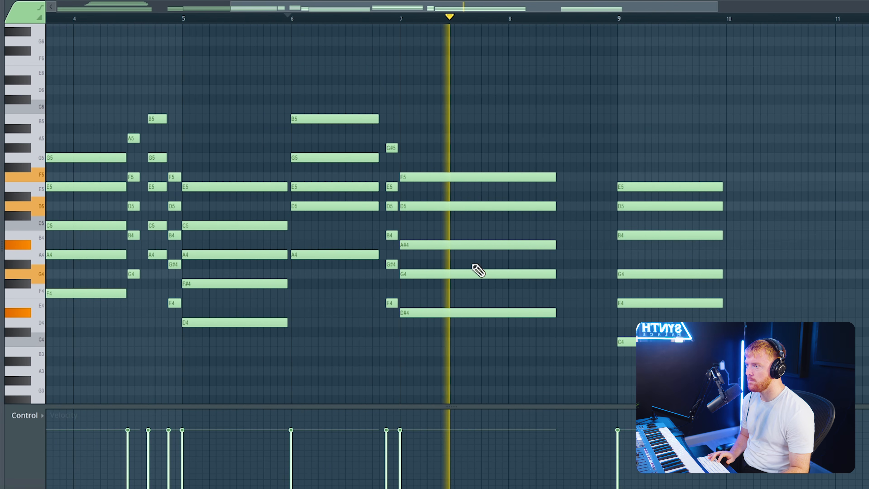
Shorten the bar 7 chord to end at bar 8 and place a copy of the opening D4–E5 chord at bar 8.
left_click_drag(541, 134, 560, 337)
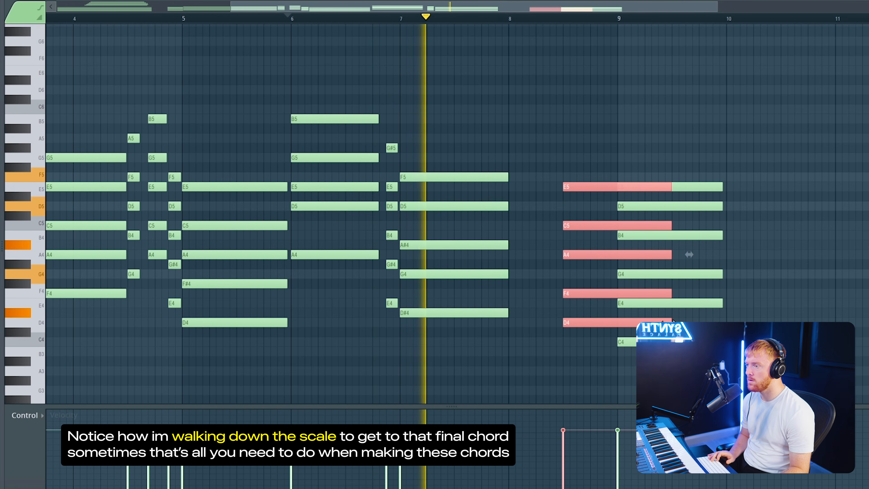
left_click_drag(668, 324, 613, 323)
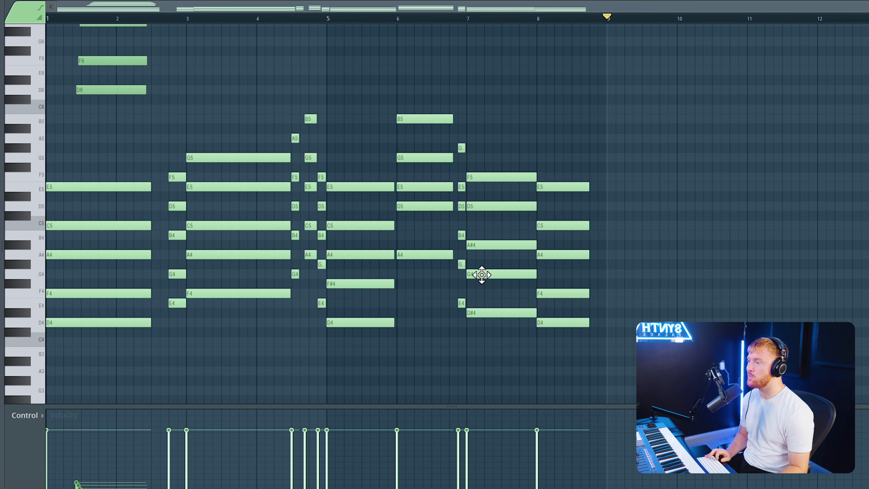
Highlight the bar 7 chord and its D#4 and A#4 notes, and clear the selection.
scroll(530, 299, "up", 5)
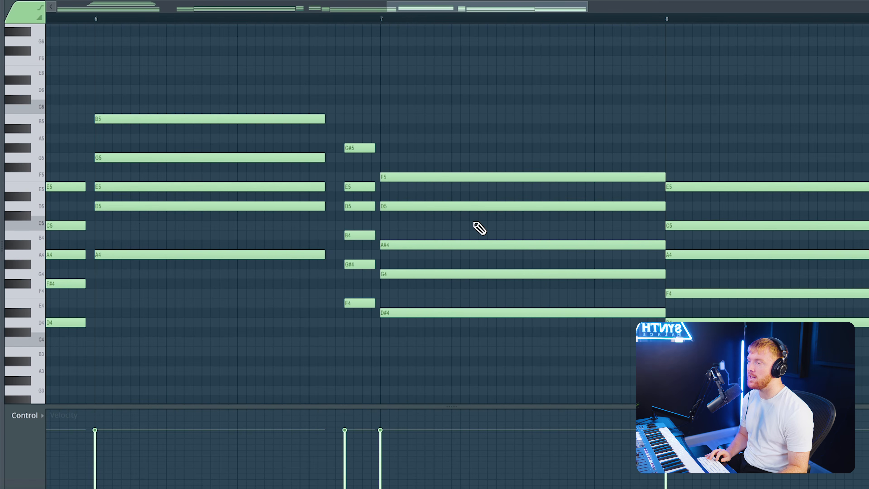
mouse_move(441, 364)
left_mouse_down()
mouse_move(453, 329)
mouse_move(439, 131)
left_mouse_up()
scroll(454, 340, "up", 2)
left_click(468, 367, "ctrl")
left_click(433, 312, "ctrl+shift")
left_click(419, 246, "ctrl+shift")
left_click(426, 374, "ctrl")
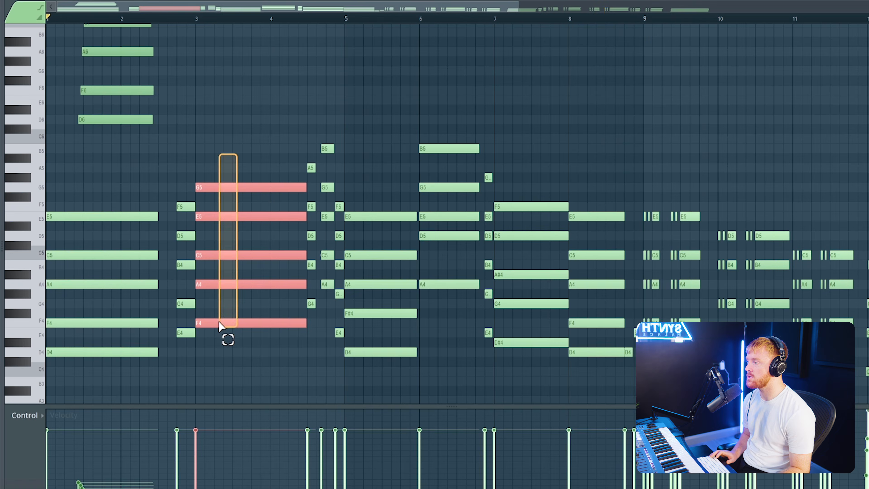
Duplicate the bar 3 chord two octaves higher as a quieter strummed chord starting partway through bar 3.
left_click_drag(226, 335, 264, 110)
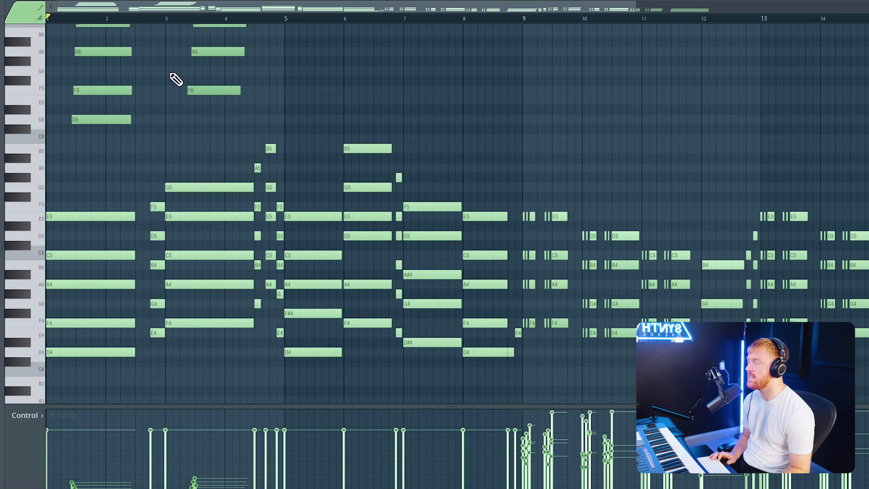
scroll(176, 82, "down", 3)
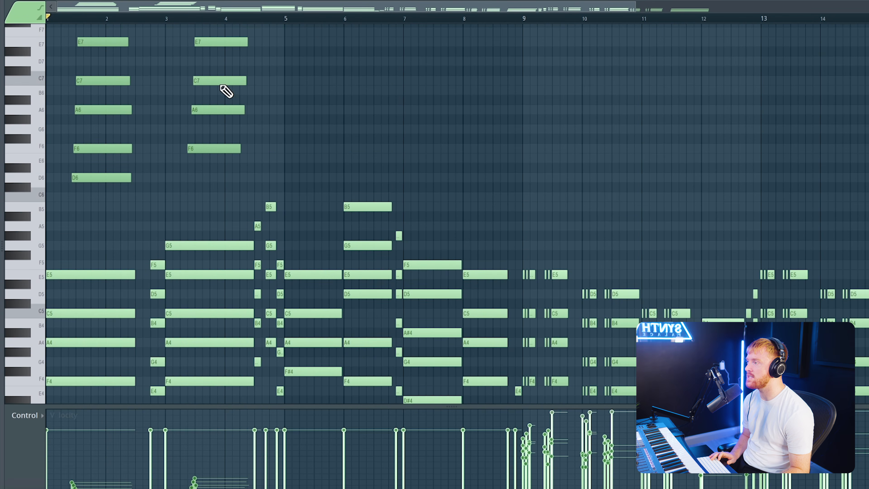
scroll(67, 208, "up", 1)
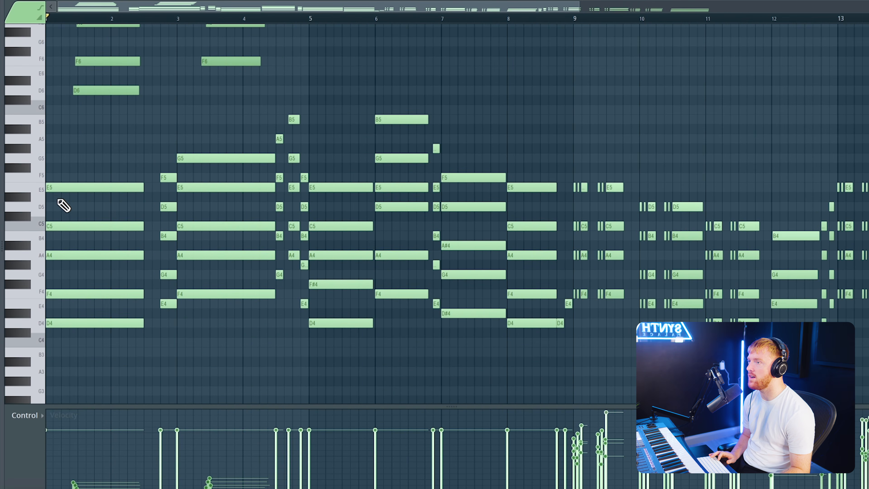
Strum the opening D4–E5 chord's note starts with a short strum, preserving the note ends, and play it back.
scroll(69, 189, "down", 1)
scroll(68, 205, "up", 5)
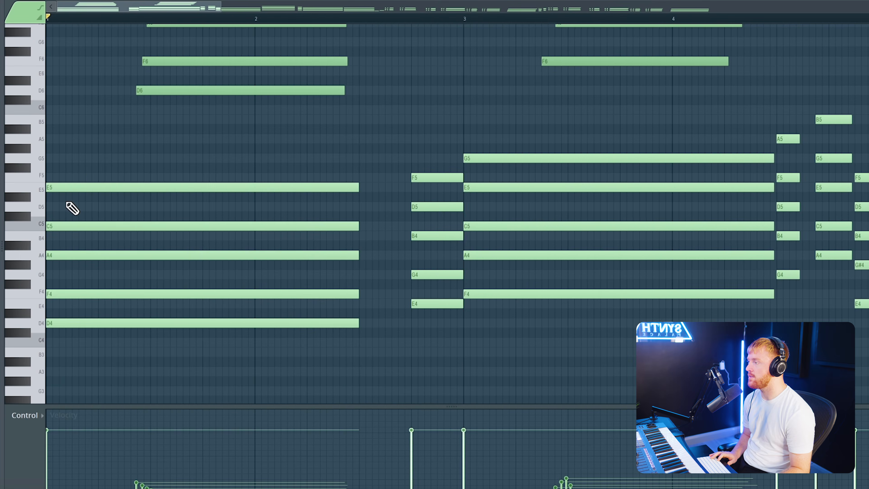
left_click_drag(64, 171, 76, 344)
key("alt+s")
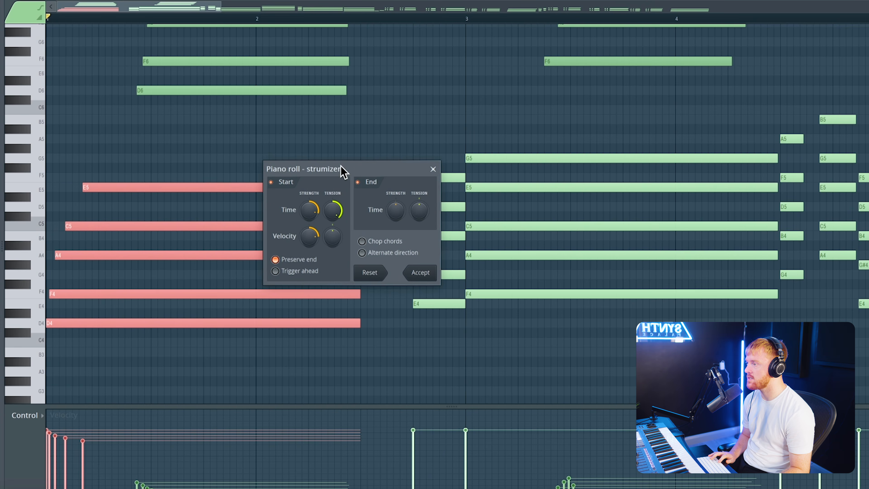
key("space")
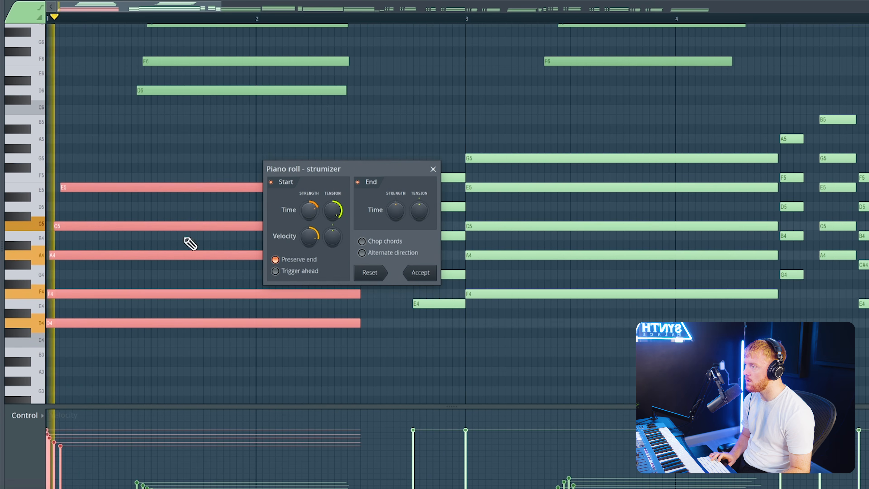
left_click(420, 272)
scroll(228, 285, "down", 1)
key("space")
key("space")
scroll(212, 297, "down", 2)
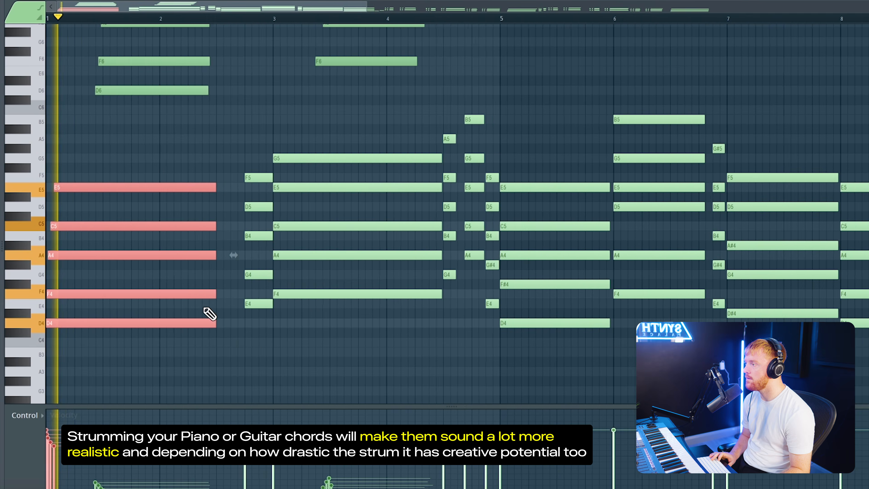
Strum the passing chord before bar 3 and the F4–G5 chord at bar 3.
left_click(237, 341, "ctrl")
left_click_drag(279, 336, 310, 145)
key("alt+s")
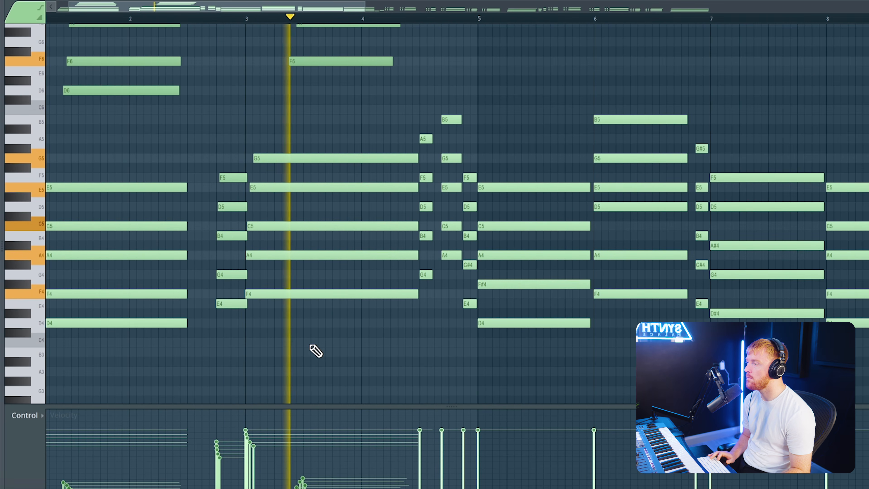
Strum the long chords at bars 5, 6, 7 and 8, varying the strum length from chord to chord.
left_click_drag(381, 338, 417, 155)
left_click(406, 143, "ctrl")
scroll(412, 168, "down", 2)
scroll(369, 176, "up", 4)
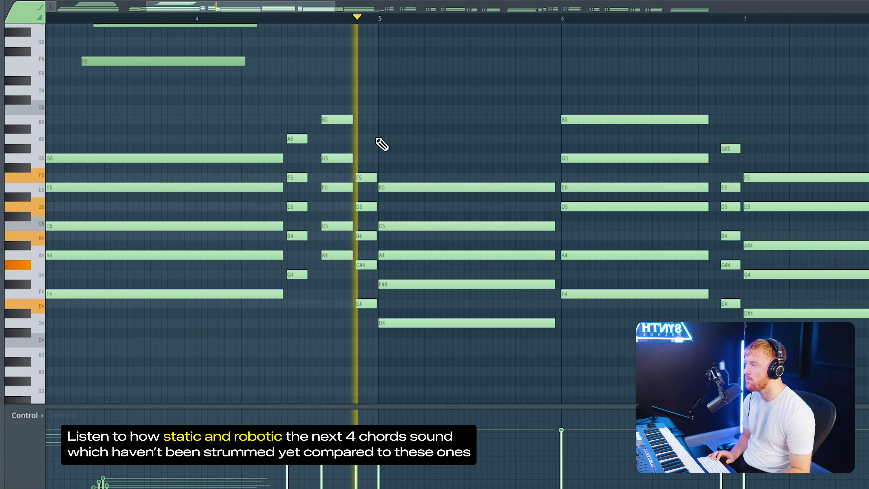
left_click_drag(428, 148, 438, 334)
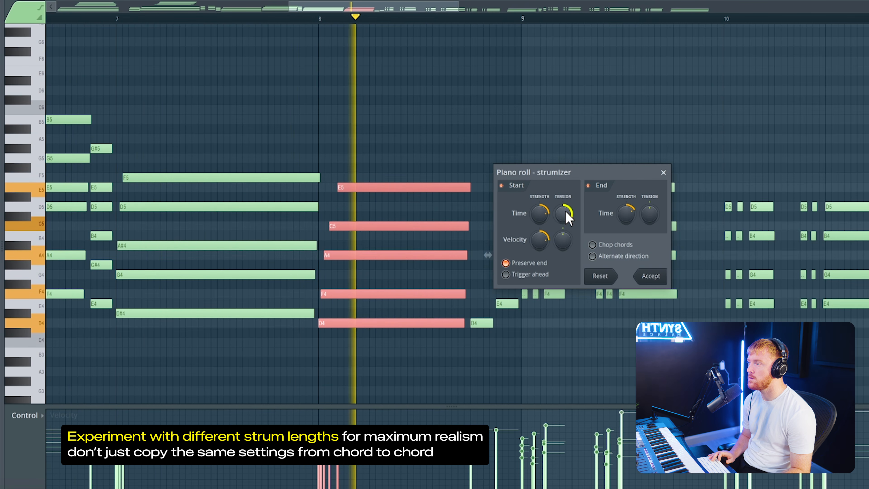
left_click(651, 276)
Randomize the velocities of the three short passing chords before bar 5.
scroll(601, 330, "down", 3)
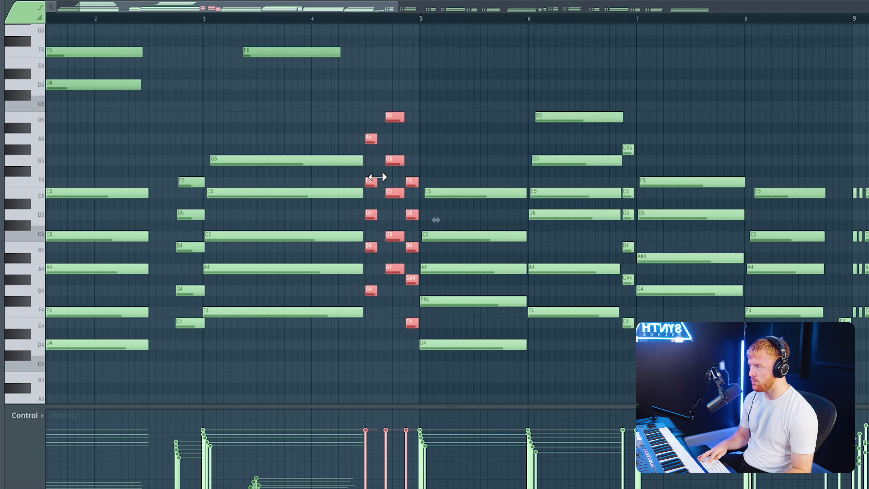
key("alt+r")
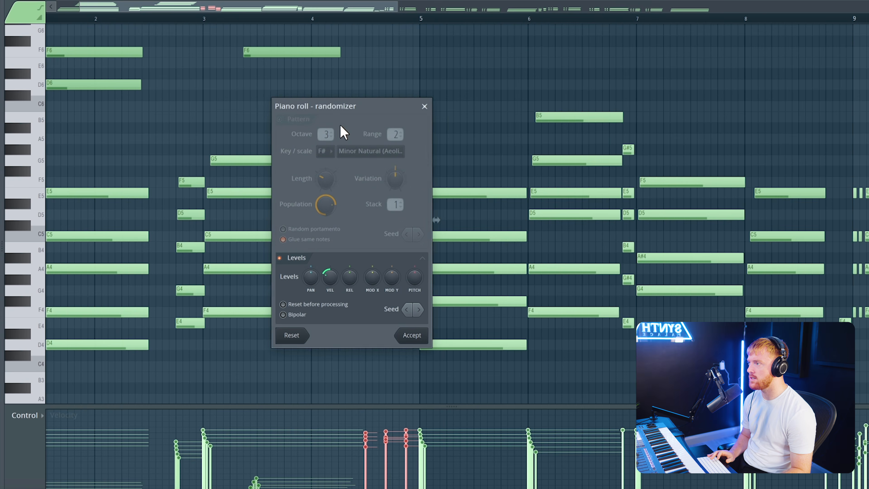
left_click_drag(337, 106, 565, 123)
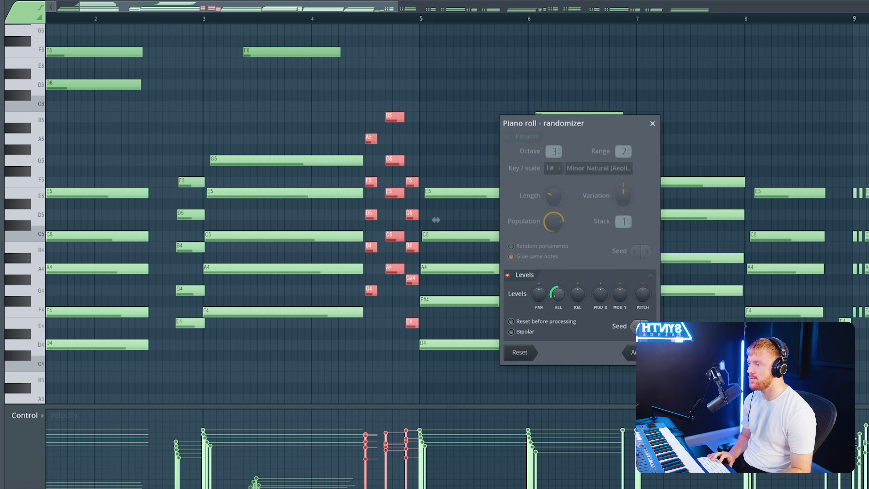
left_click(633, 352)
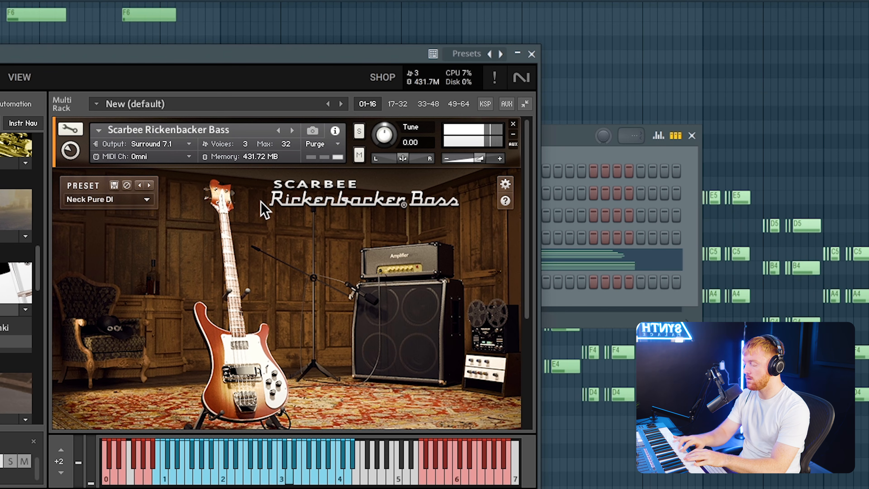
Try the Double Trouble preset on the Scarbee Rickenbacker Bass and switch it to Hammer Head.
left_click(146, 199)
left_click(110, 303)
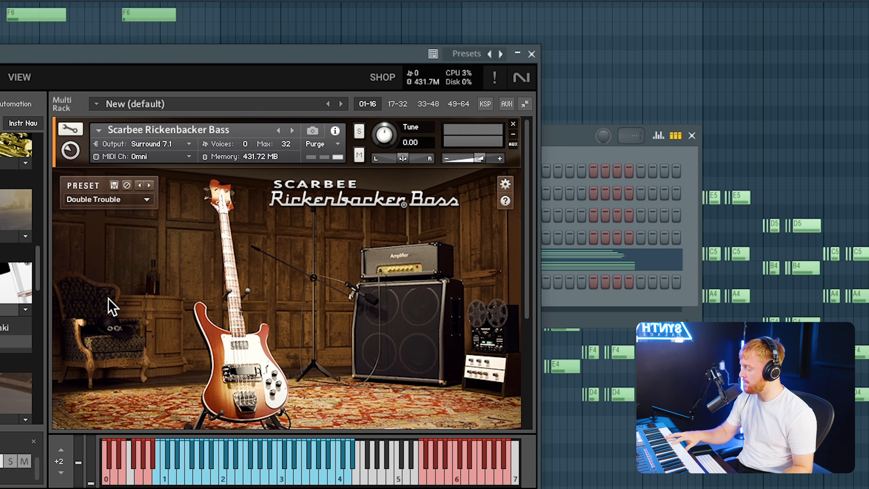
left_click(146, 200)
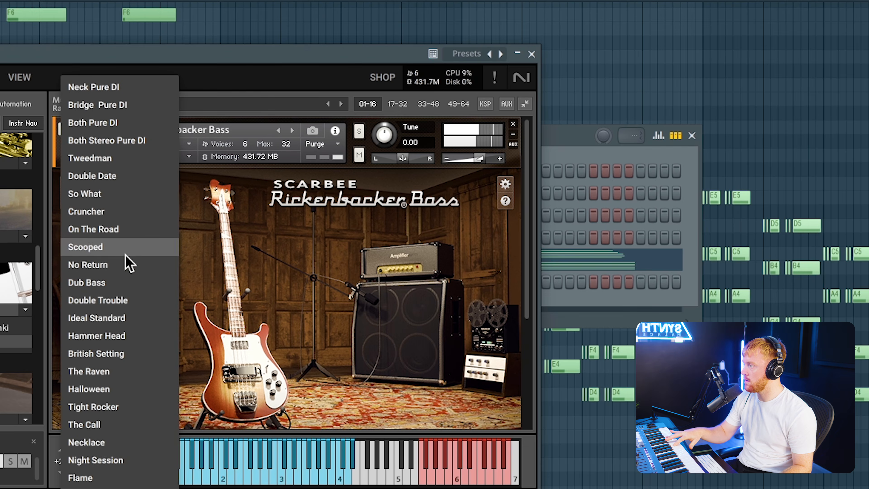
left_click(116, 335)
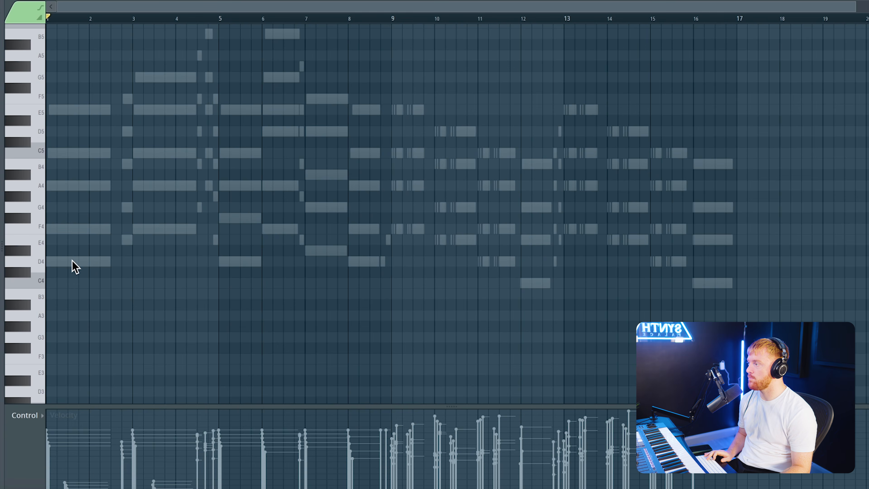
Build a bass line of D3 notes with short D4 octave jumps, walking down C4, A3, G3, E3 to F3 at bar 3.
left_click(72, 261)
scroll(130, 249, "up", 2)
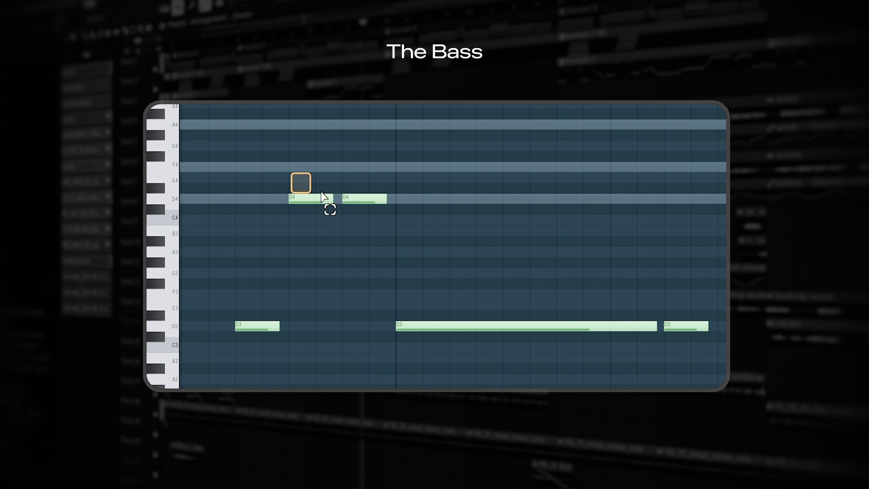
left_click(256, 327)
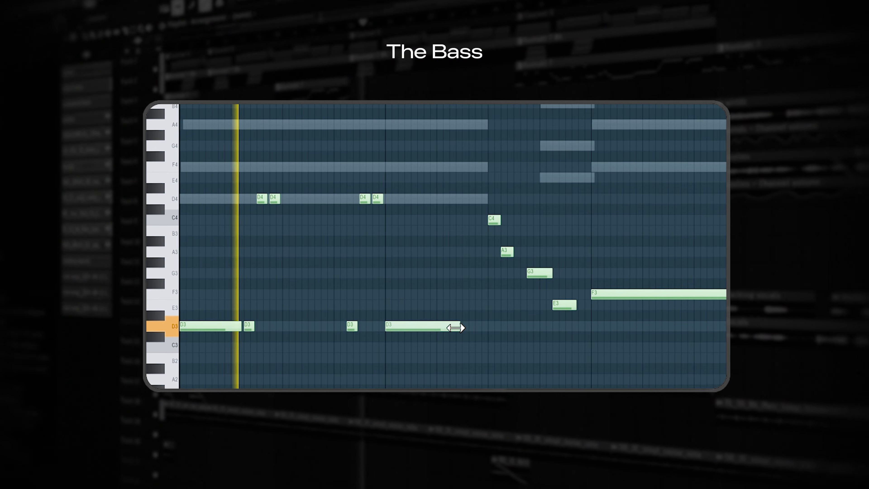
Extend the bass line with a D3 at bar 5, a short E3 leading into F3 at bar 6, and trim the D3 and E3 ends.
scroll(437, 328, "down", 2)
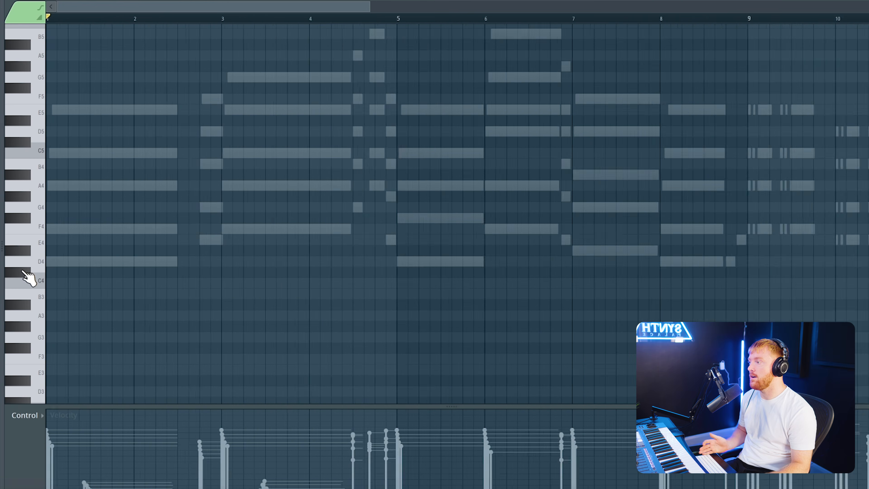
scroll(66, 262, "up", 1)
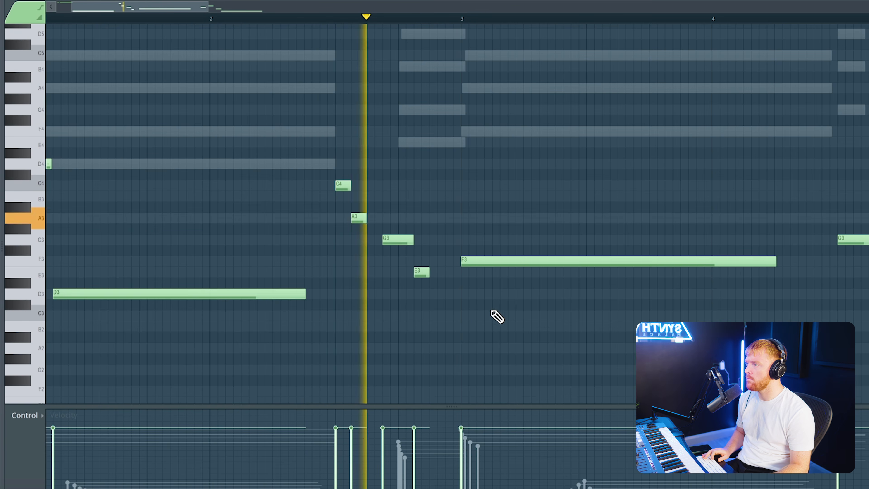
scroll(441, 284, "down", 2)
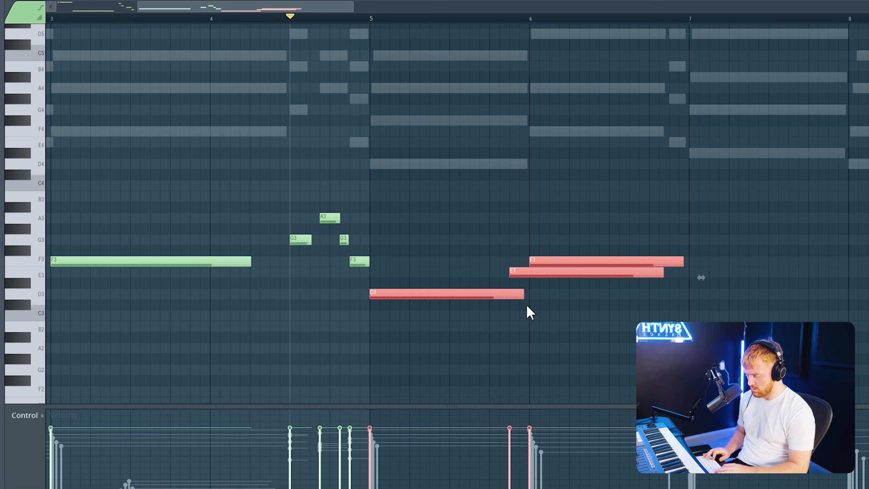
key("space")
left_click(527, 306)
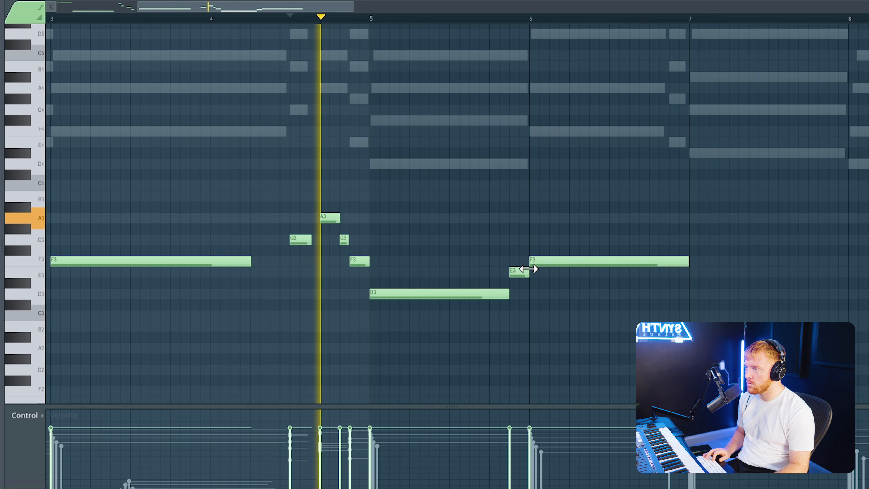
left_click_drag(527, 254, 504, 290)
right_click(524, 309)
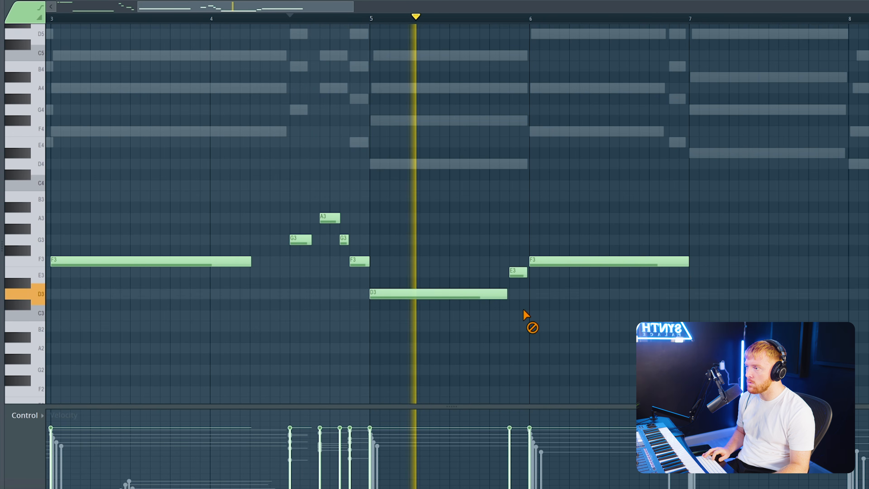
Shorten the F3 bass note at bar 6 to end with the long chord above it.
scroll(518, 306, "up", 3)
scroll(506, 309, "down", 2)
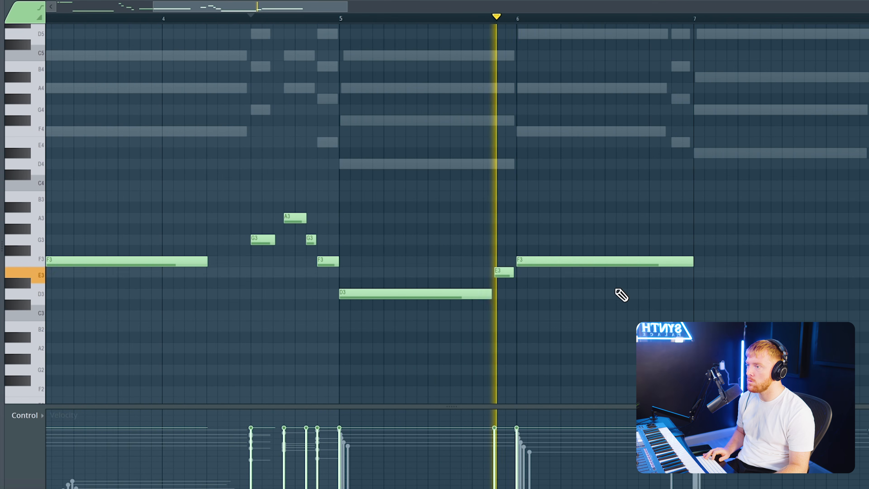
left_click_drag(693, 260, 664, 261)
scroll(621, 261, "down", 1)
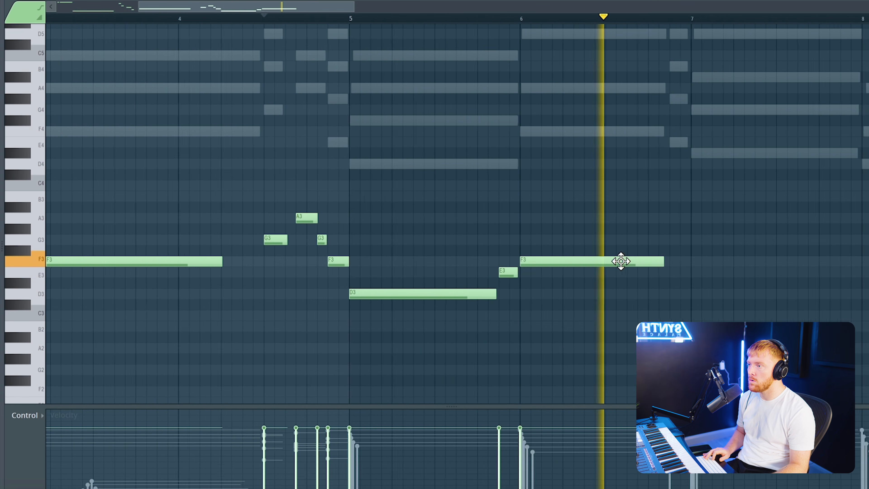
Duplicate the short D3, D4, D4 octave figure to just before bar 2 and place a longer D3 at bar 2.
scroll(735, 282, "up", 3)
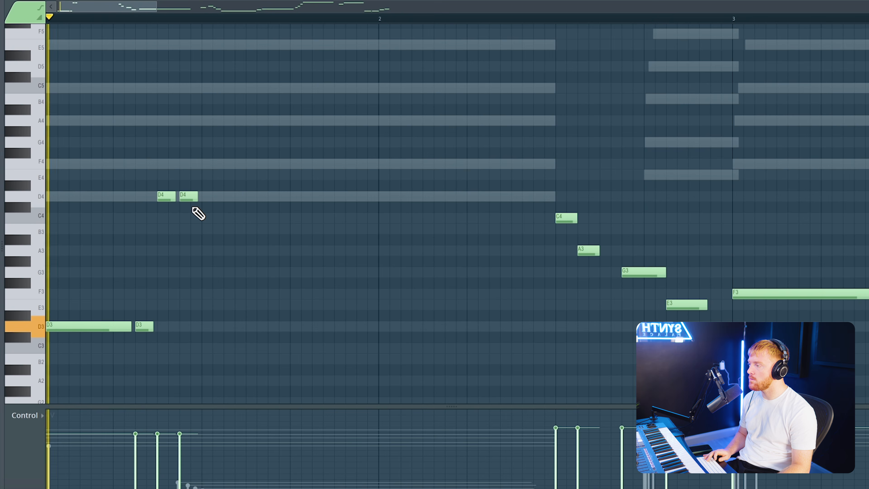
key("space")
left_click_drag(204, 136, 151, 325)
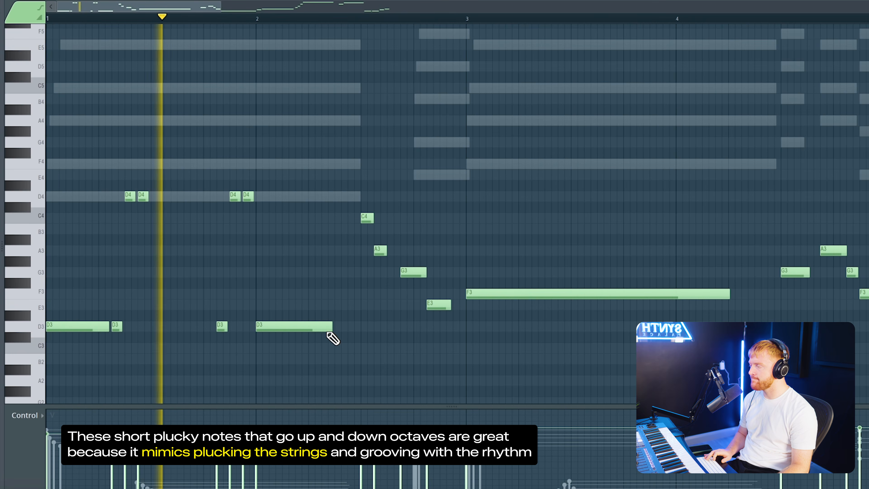
scroll(306, 325, "down", 2)
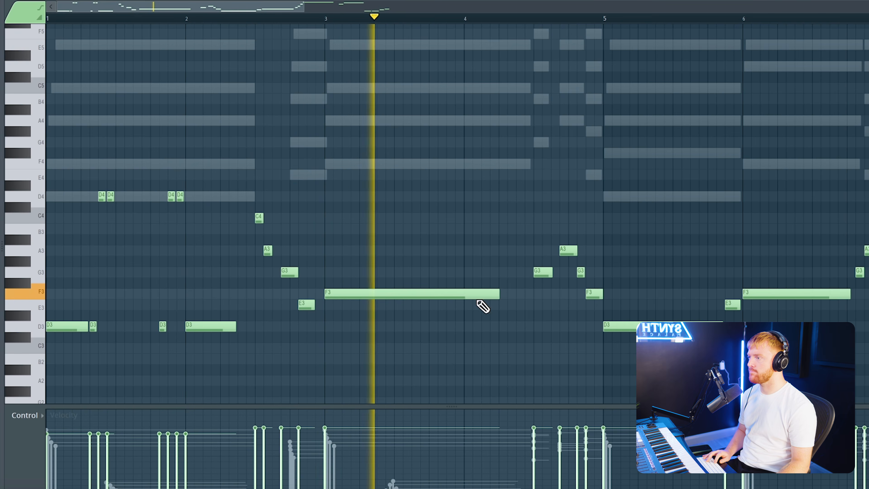
Repeat the octave rhythm on F3 and F4 from bar 3, adding a short F3 in bar 4 and deleting the D4 pair before C4.
key("space")
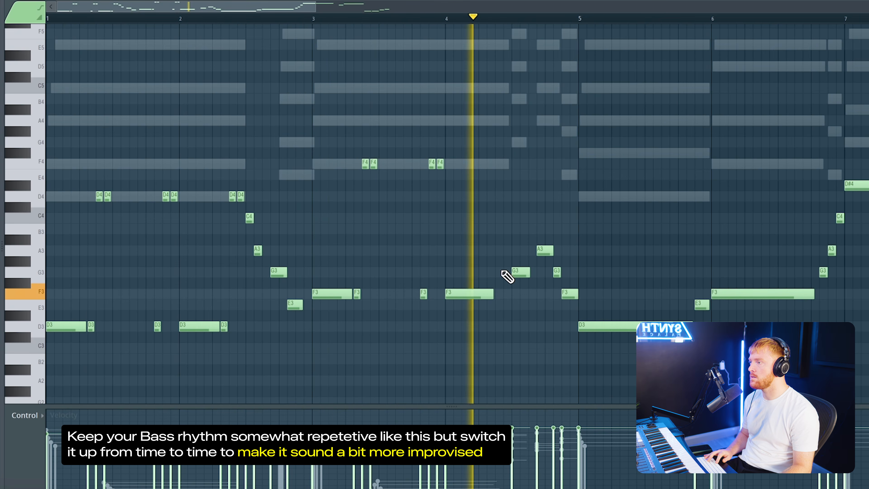
key("space")
left_click_drag(421, 296, 422, 294)
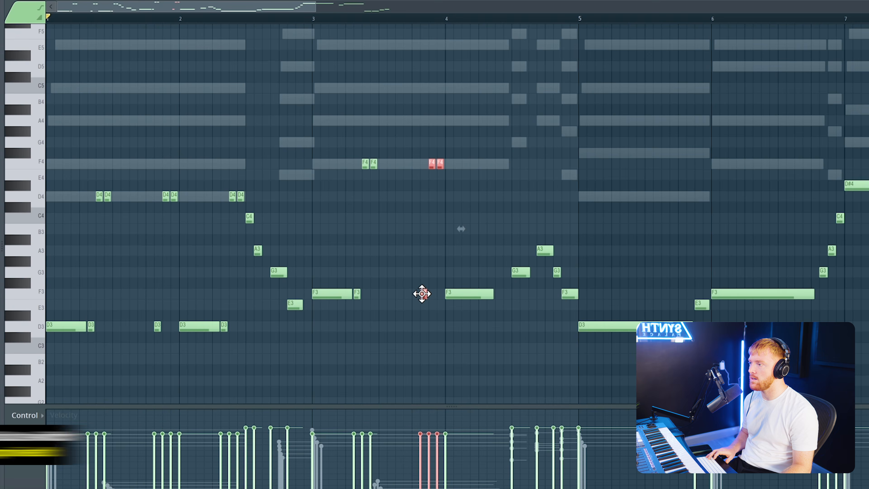
key("Delete")
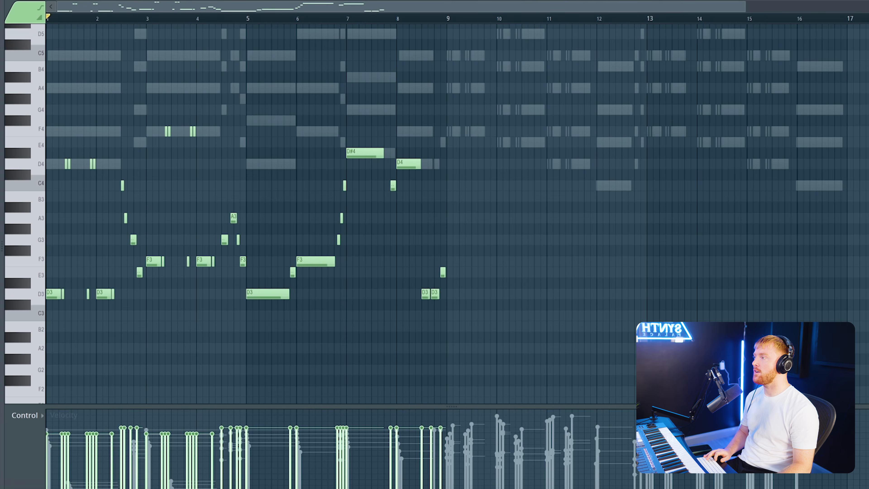
Examine the rhythm and spacing of the octave notes and the longer D3 around bar 2.
scroll(27, 177, "up", 4)
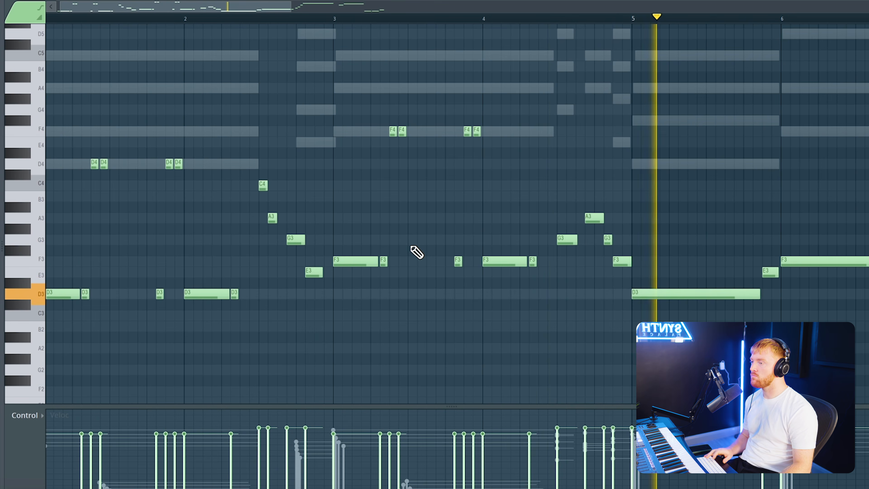
scroll(394, 276, "down", 3)
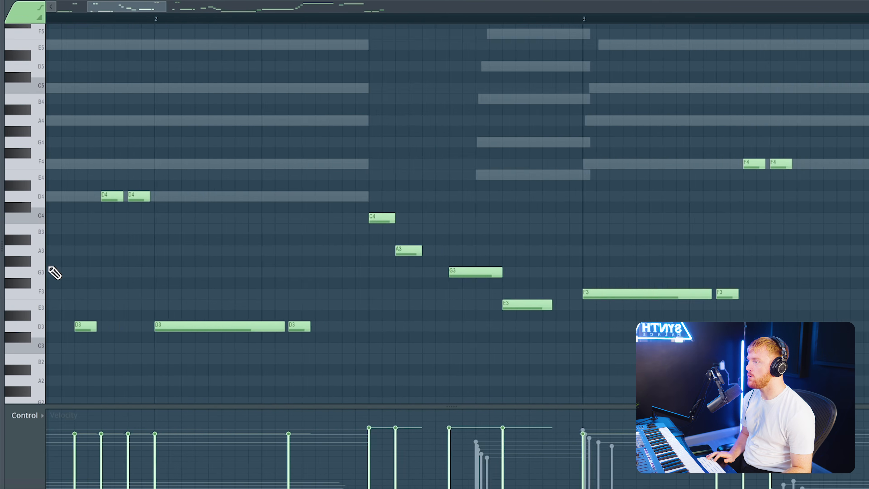
scroll(53, 272, "up", 3)
left_click_drag(220, 147, 125, 344)
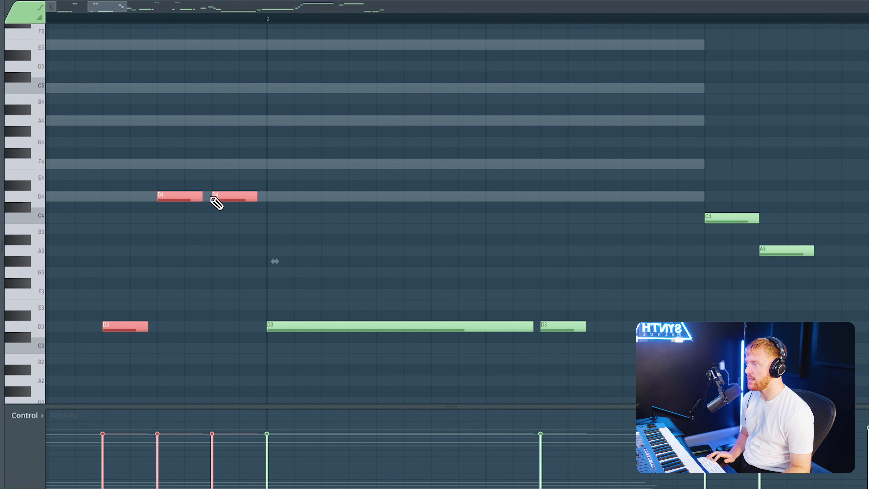
left_click_drag(538, 299, 512, 343)
scroll(451, 361, "down", 3)
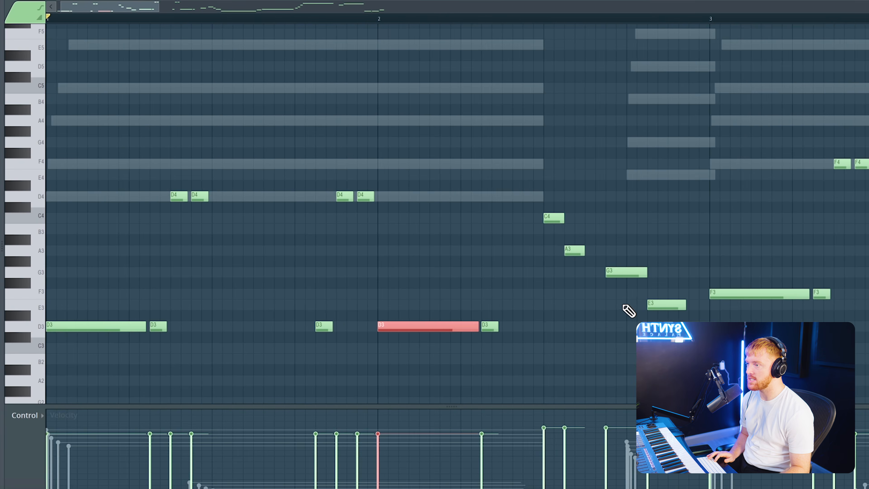
scroll(625, 306, "up", 3)
scroll(642, 295, "down", 5)
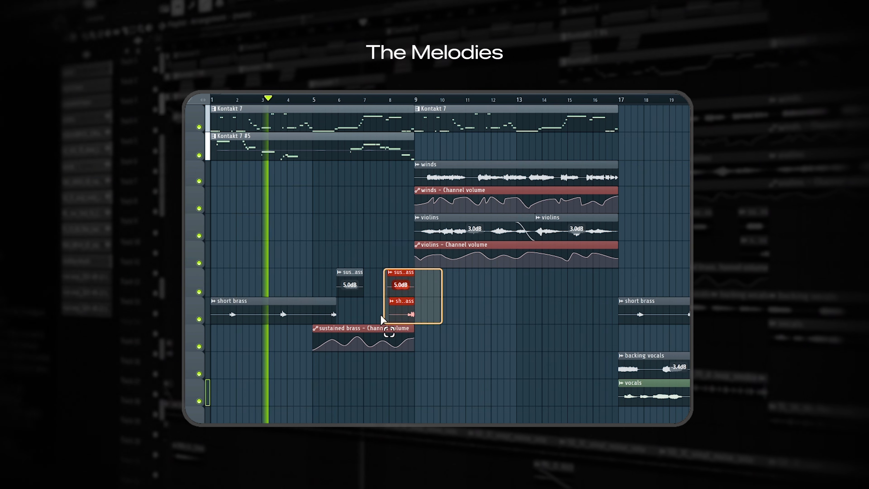
Duplicate the short brass and sustained brass clips with their volume automation into the second eight bars of the playlist.
left_click_drag(382, 319, 443, 315)
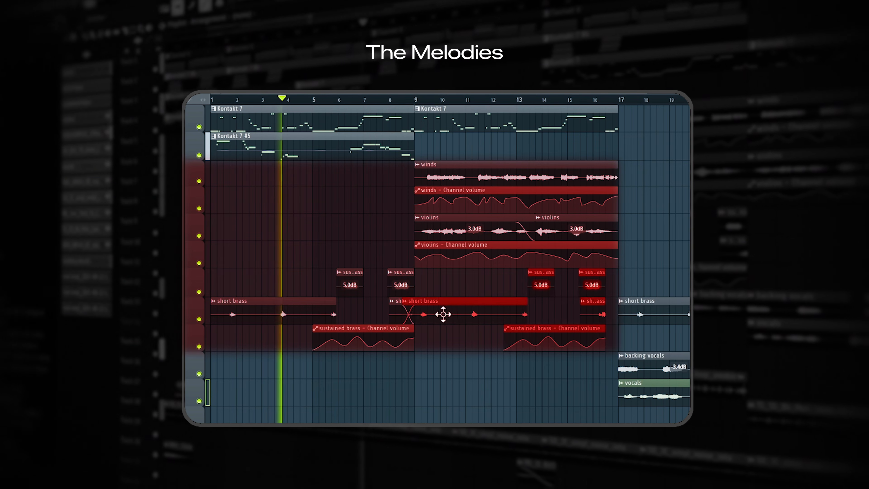
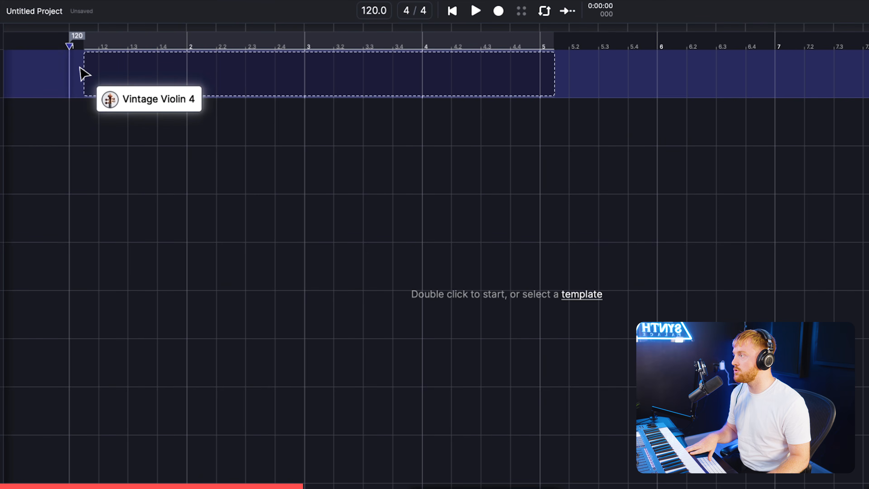
Add the Vintage Violin 4 instrument to the first ACE Studio track, and load ACE Bridge 2 in FL Studio.
double_click(100, 79)
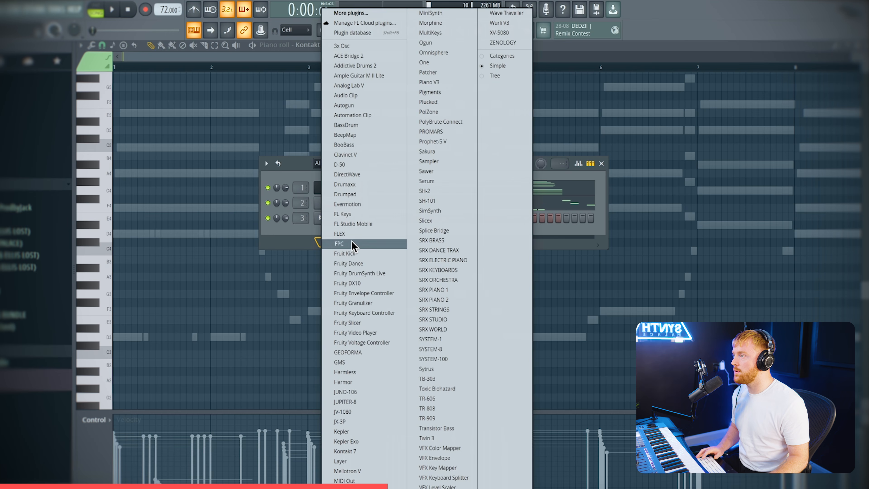
left_click(370, 60)
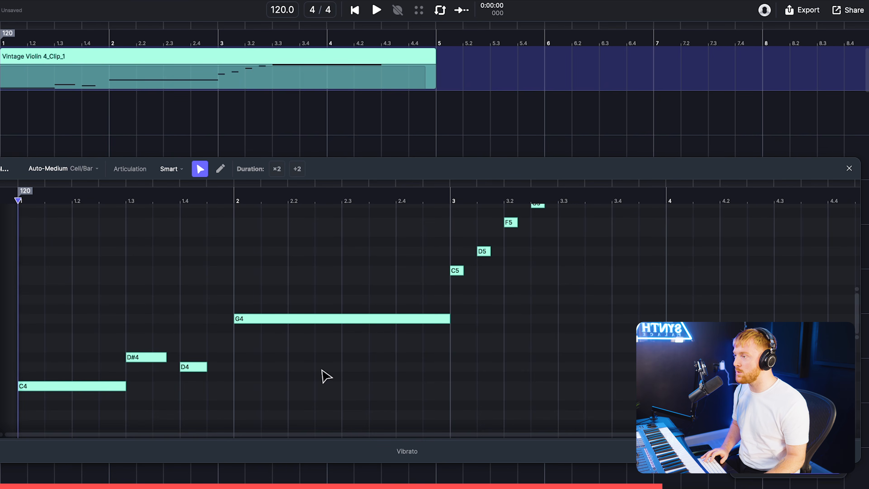
Record a violin melody into the Vintage Violin 4 clip at 72 BPM, using ACE Bridge 2 in Record mode.
scroll(483, 272, "up", 3)
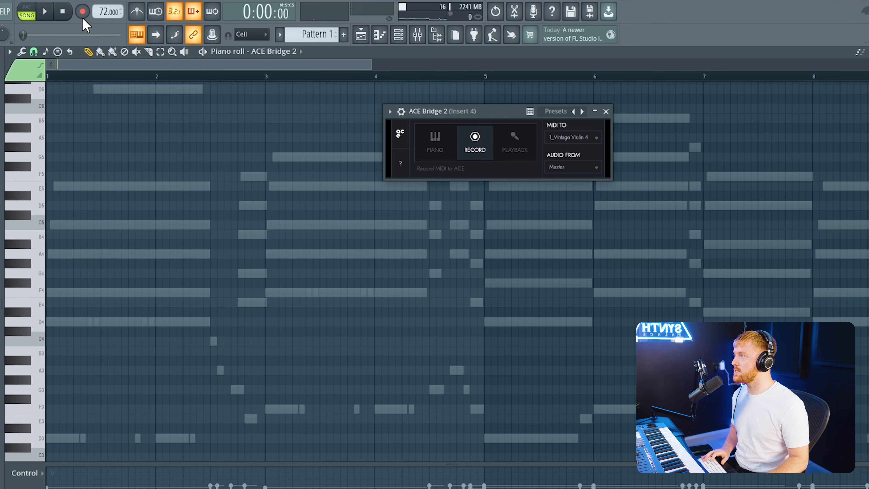
right_click(83, 17)
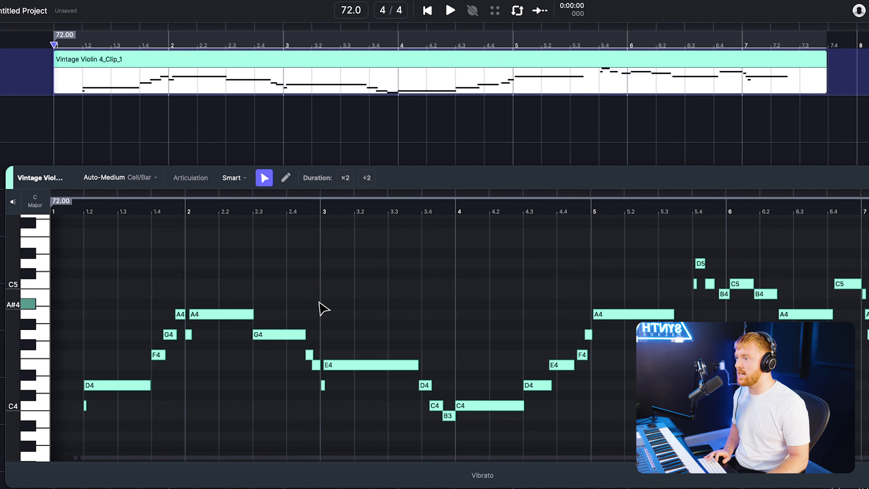
scroll(318, 302, "up", 1)
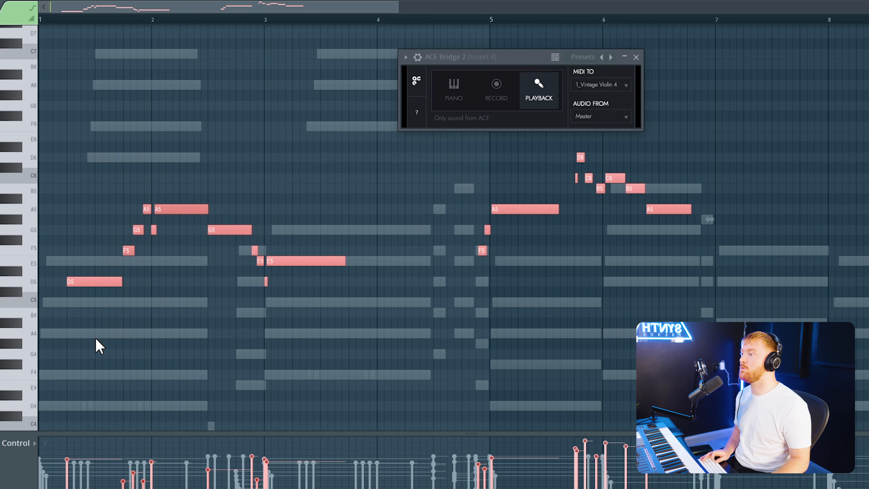
Cut the selected violin melody from the piano roll, and add a Duduk instrument to the ACE Studio track.
key("ctrl+x")
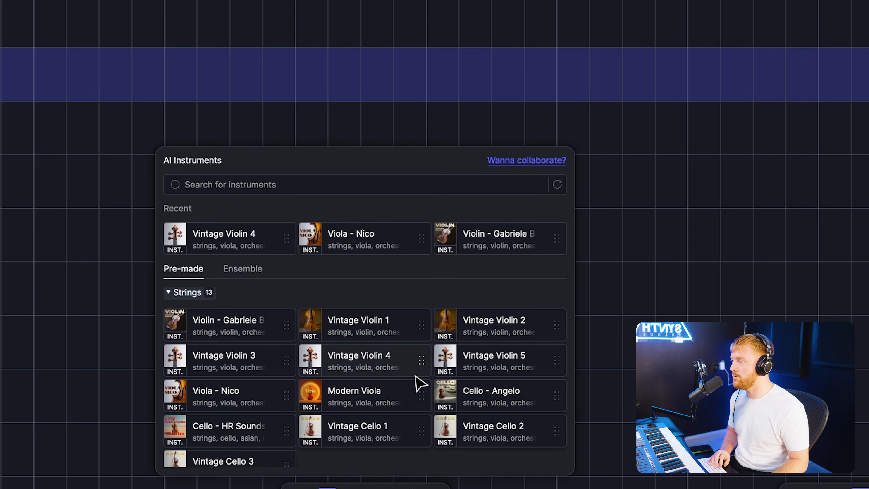
scroll(376, 390, "down", 5)
left_click_drag(286, 414, 99, 113)
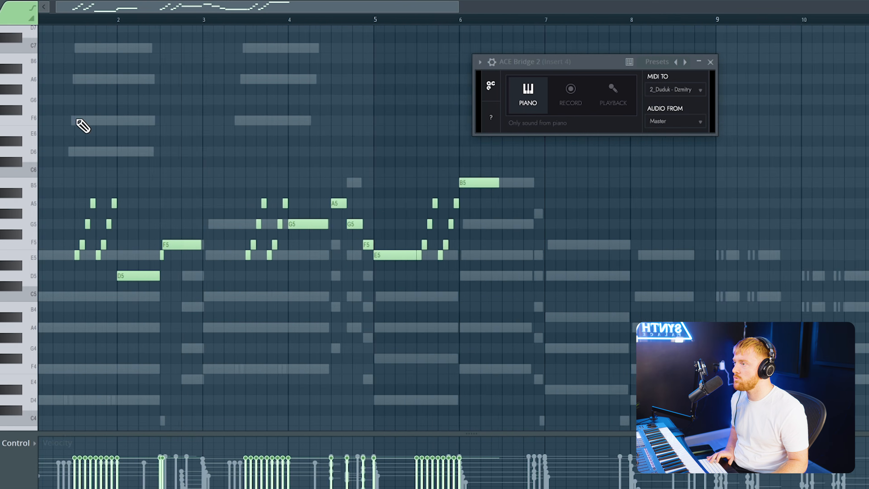
Record the fast rising wind melody from the piano roll into the Duduk track through ACE Bridge 2.
scroll(82, 126, "up", 1)
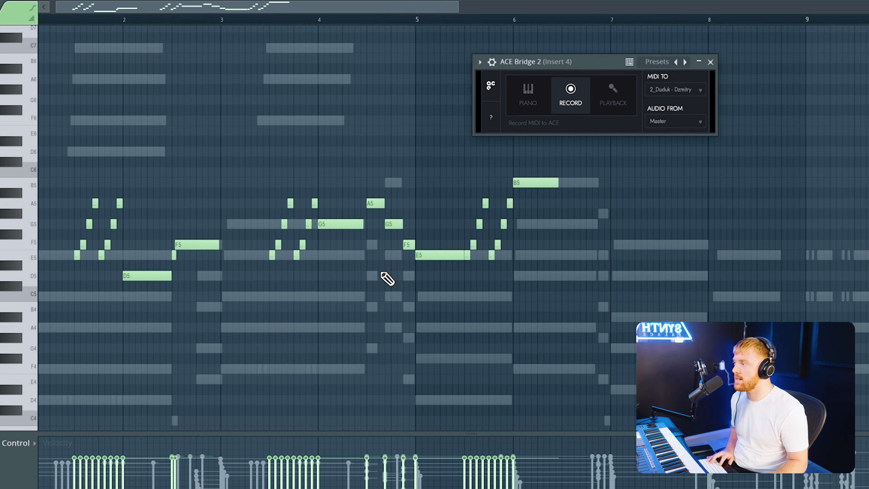
key("space")
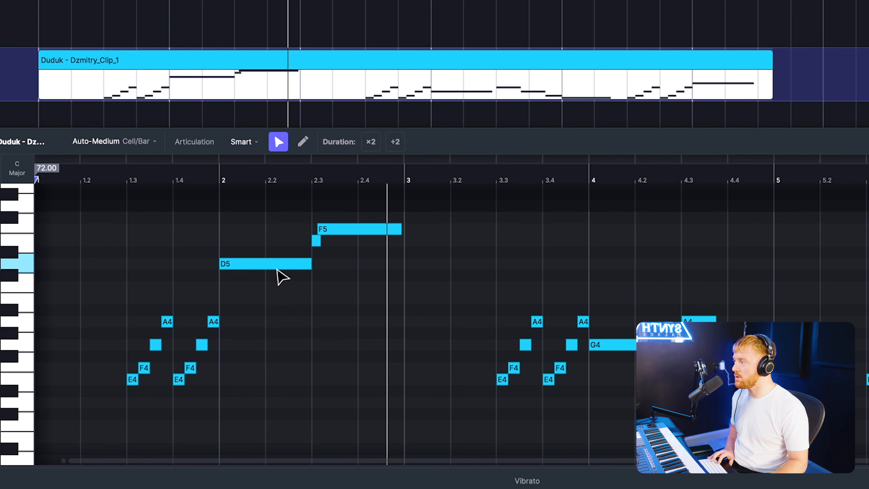
Lower the D5 and F5 phrase in the Duduk clip by an octave and duplicate the clip onto the track below.
left_click_drag(277, 270, 333, 235)
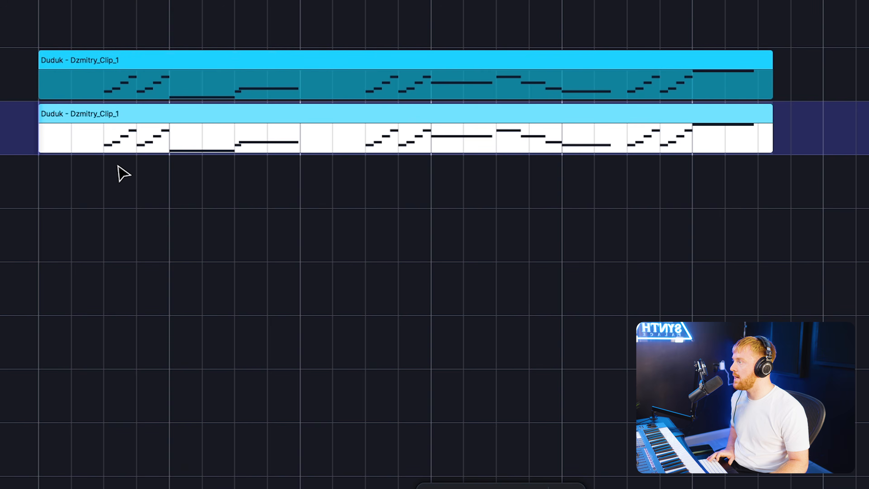
left_click(97, 194)
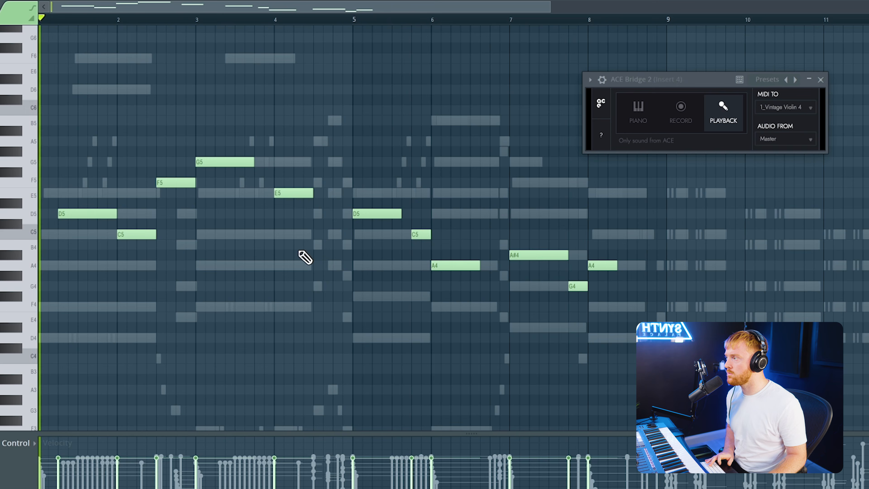
Lengthen the violin's E5 at bar 4 and A4 at bar 8 in the FL Studio piano roll.
key("space")
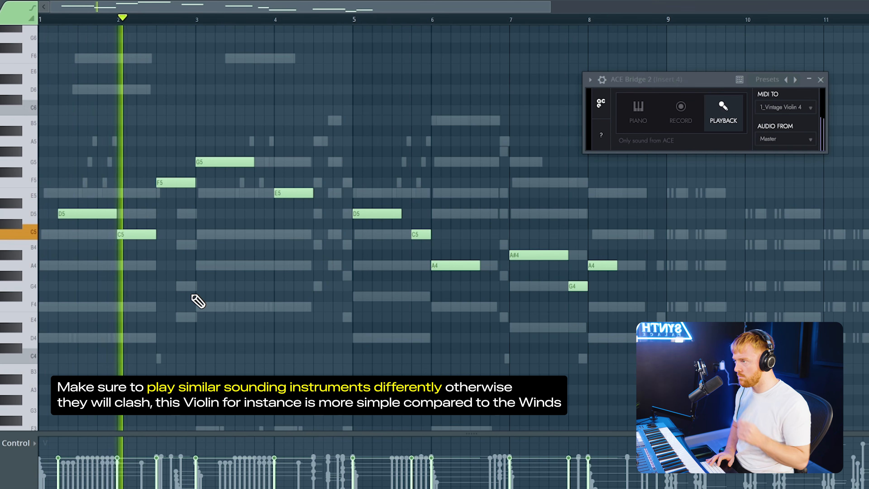
left_click_drag(311, 193, 337, 194)
left_click_drag(593, 273, 643, 273)
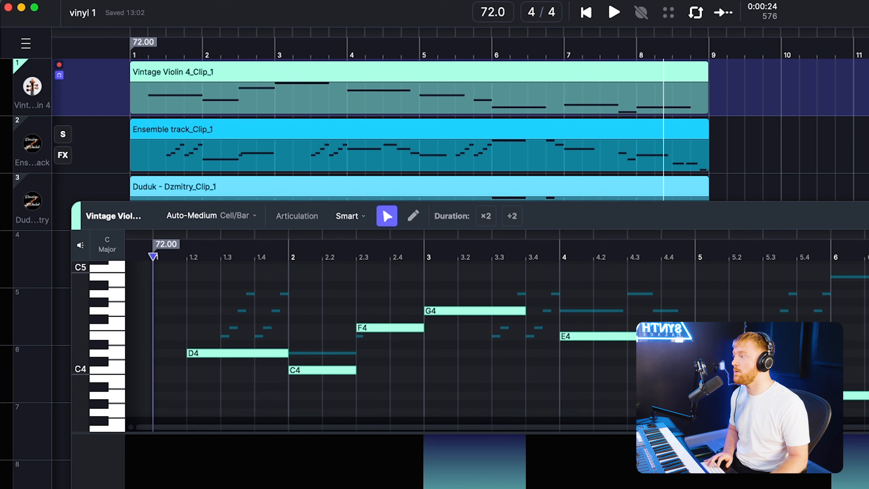
Close the note editor, turn on Ensemble for the Vintage Violin 4 track, and add three more violins to it.
double_click(149, 113)
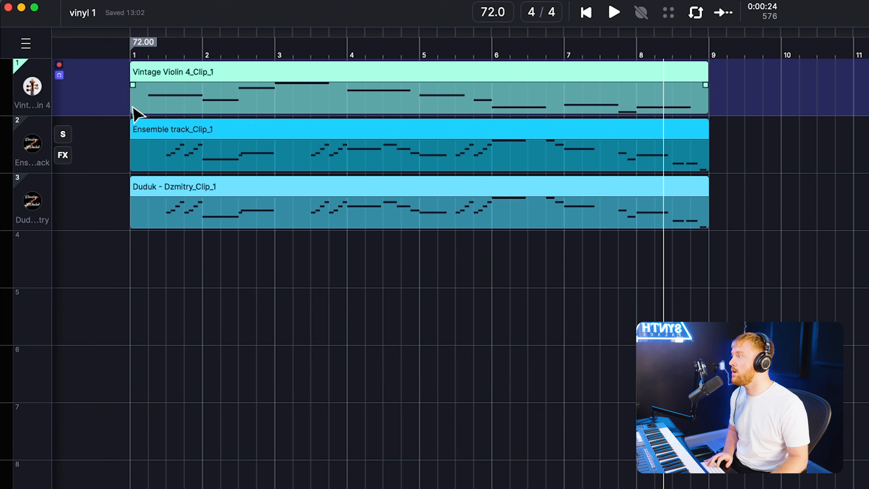
left_click(238, 70)
left_click(35, 88)
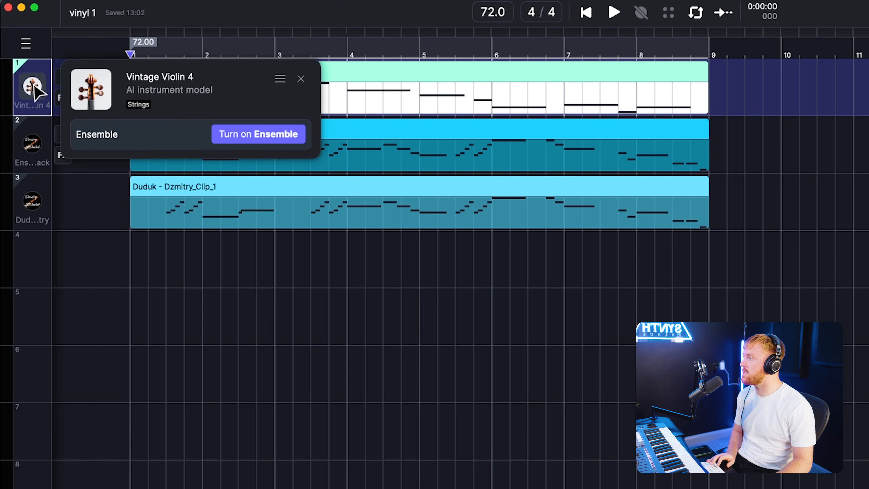
left_click(266, 134)
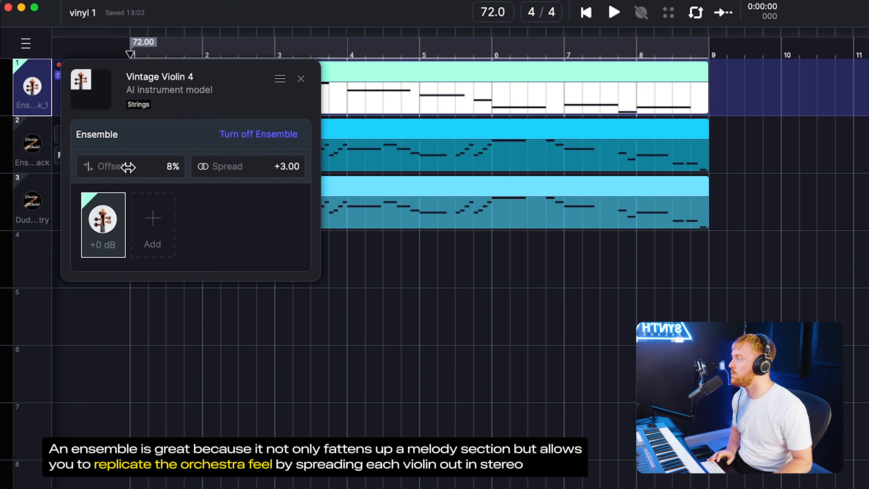
left_click(159, 220)
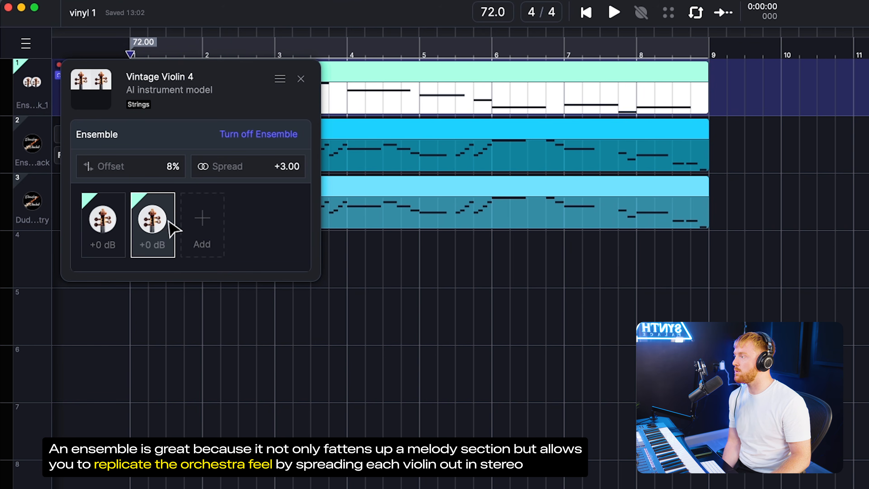
left_click(202, 222)
left_click(248, 225)
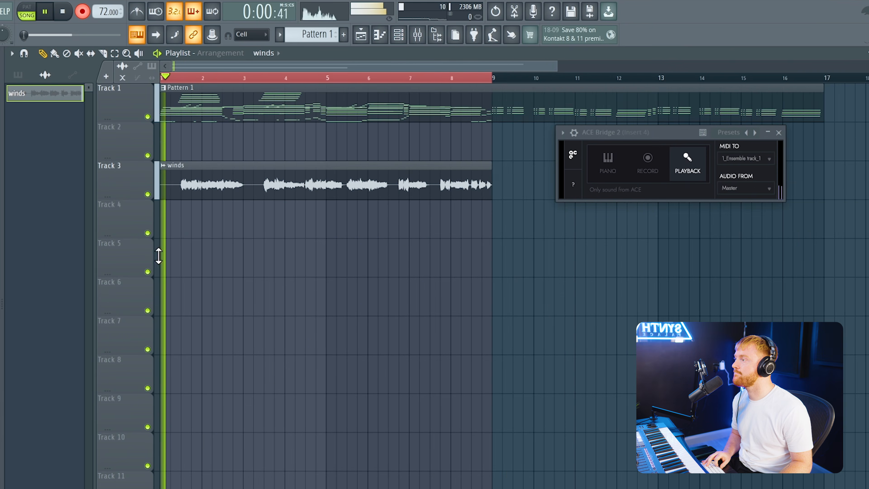
Switch to FL Studio and record the violin ensemble from ACE Bridge 2 as audio in the playlist.
scroll(166, 256, "down", 1)
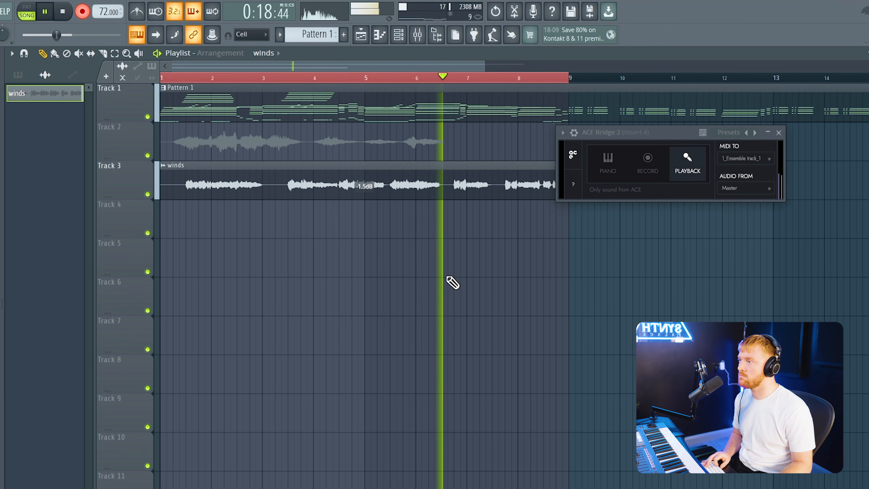
left_click_drag(642, 138, 605, 264)
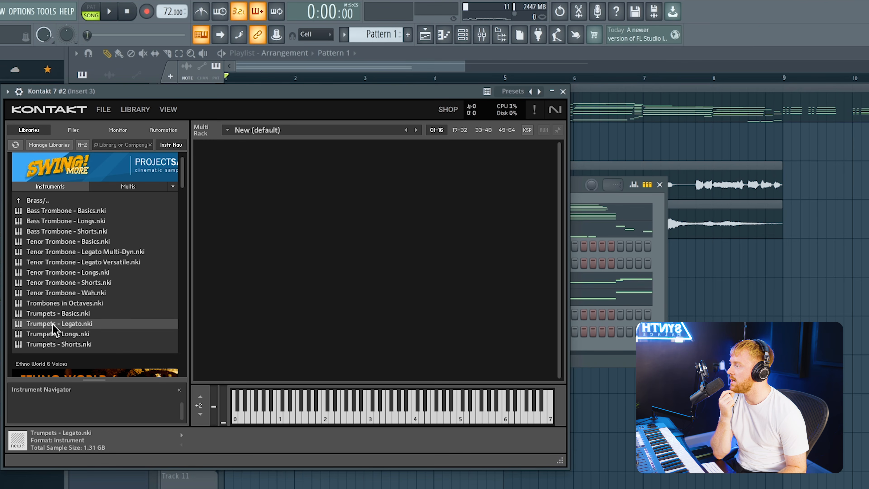
Load Trumpets - Legato in Kontakt 7 #2 and add two-hit chord stabs from bar 1, starting with D5, F5, A5, C6 and E6.
double_click(54, 324)
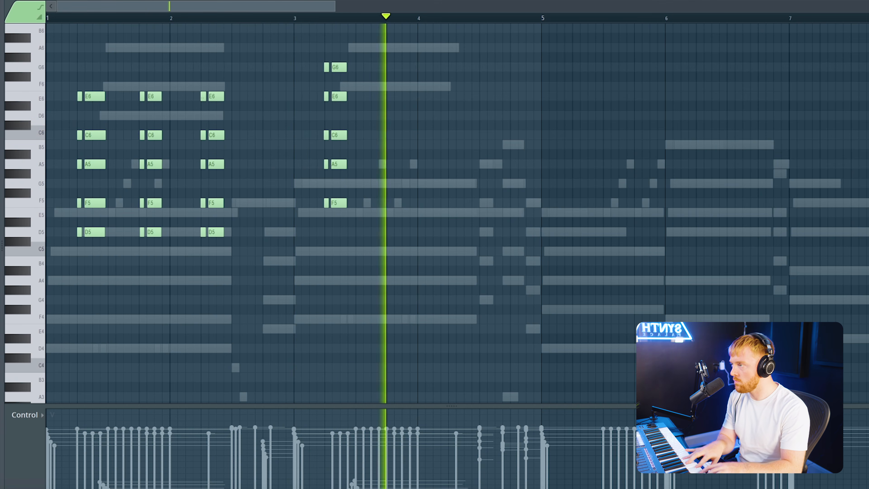
left_click_drag(188, 91, 204, 268)
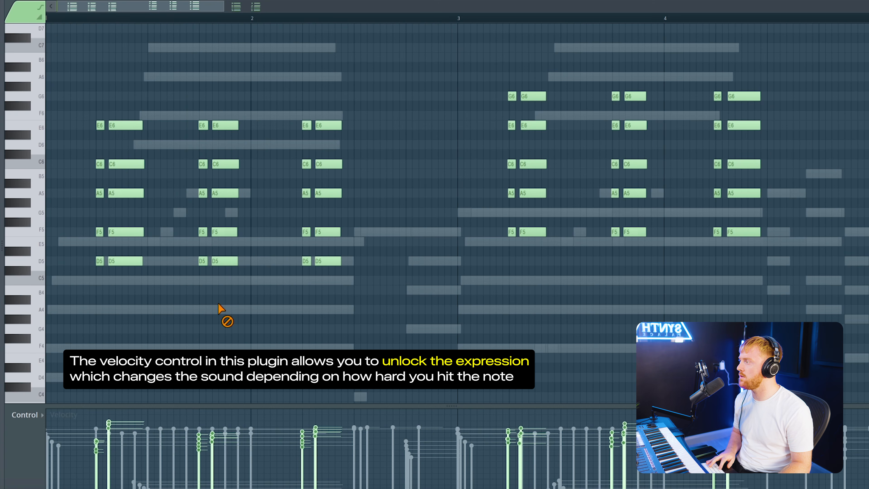
Play back the trumpet stabs in bars 5 to 7 and check them against the ghost notes of the other parts.
key("space")
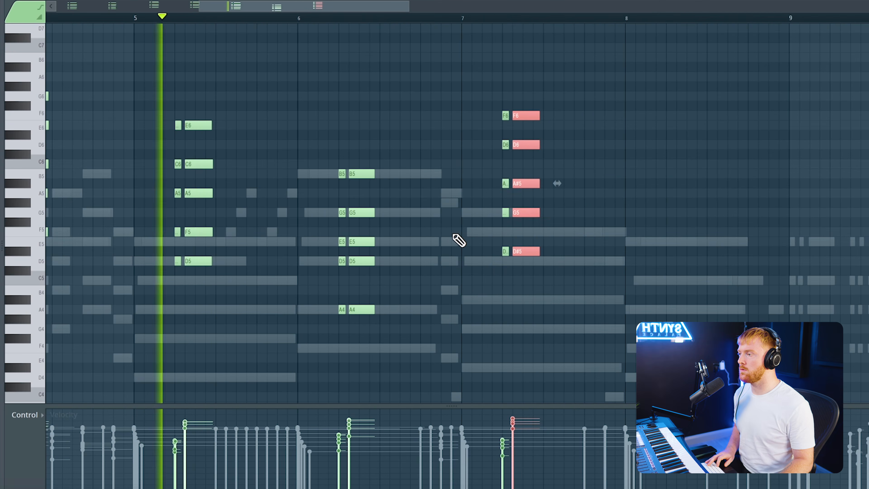
left_click(392, 222, "ctrl")
scroll(390, 221, "down", 2)
scroll(343, 198, "down", 1)
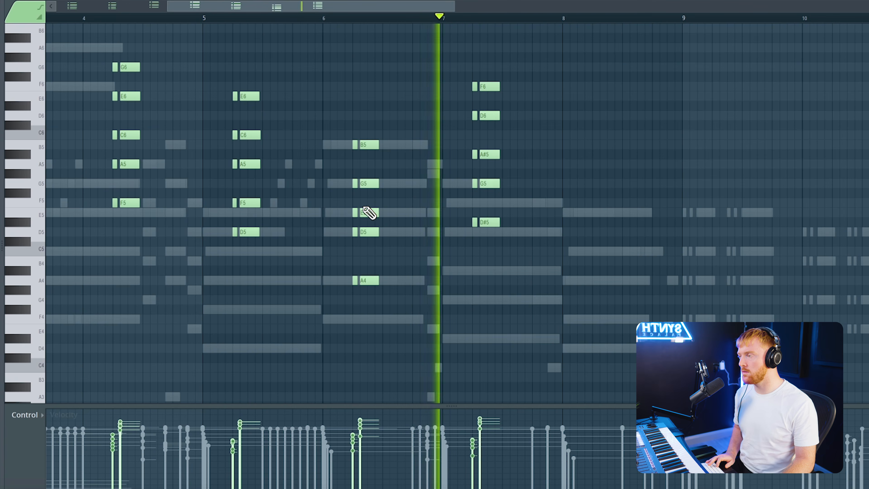
scroll(539, 194, "up", 1)
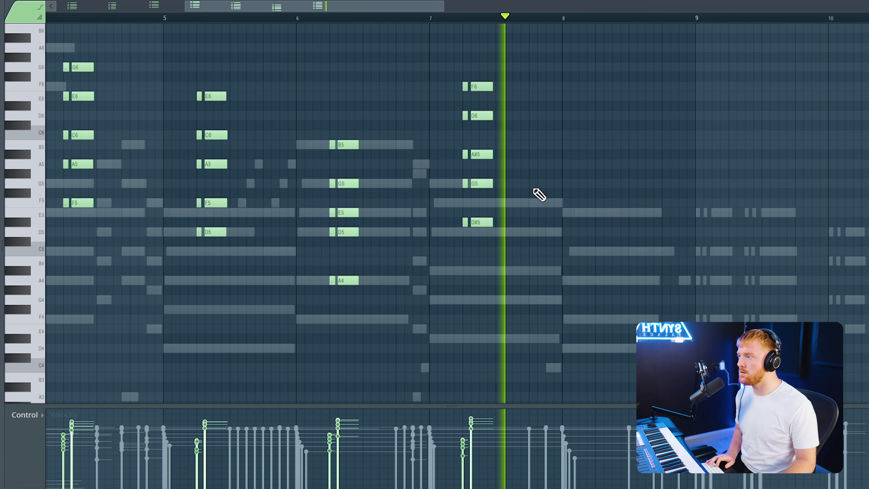
key("space")
scroll(335, 141, "left", 1)
scroll(345, 118, "down", 4)
scroll(249, 63, "up", 1)
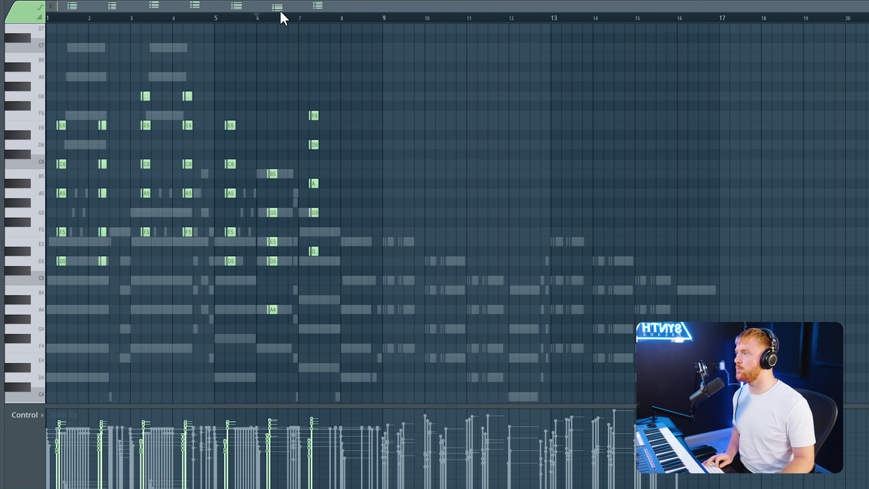
Clone the Kontakt 7 #2 trumpet channel in the channel rack.
key("F6")
right_click(306, 191)
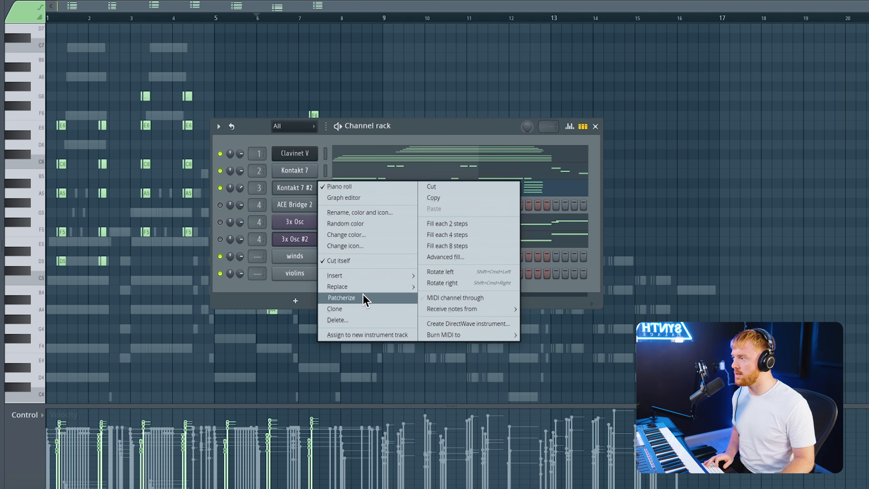
left_click(367, 308)
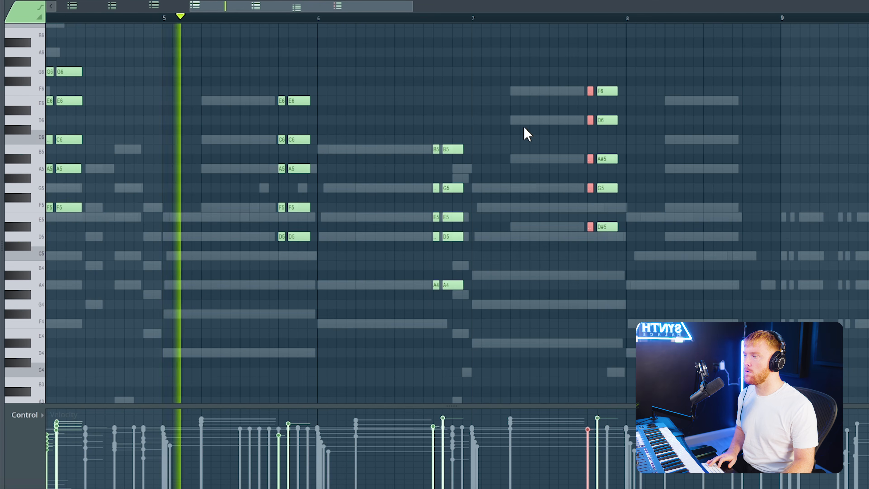
Lower the velocity of the second, longer hits in the brass stabs near the ends of bars 7 and 6.
left_click_drag(655, 49, 606, 232)
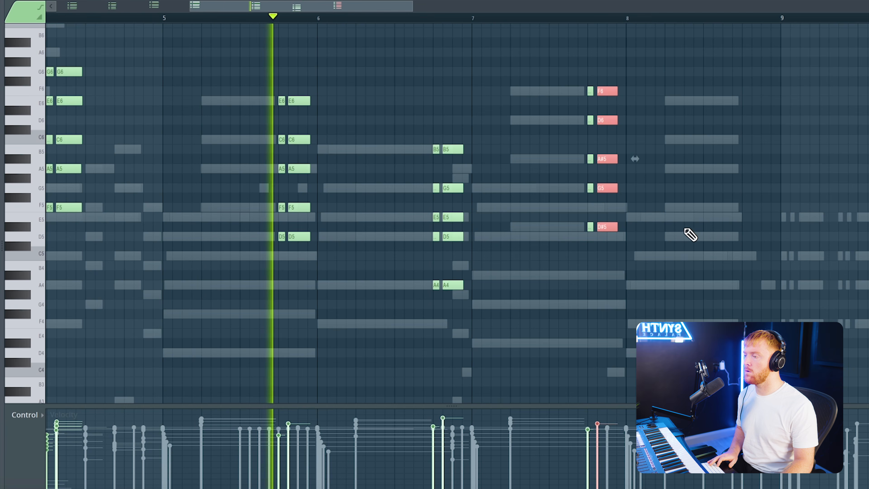
left_click_drag(455, 116, 455, 287)
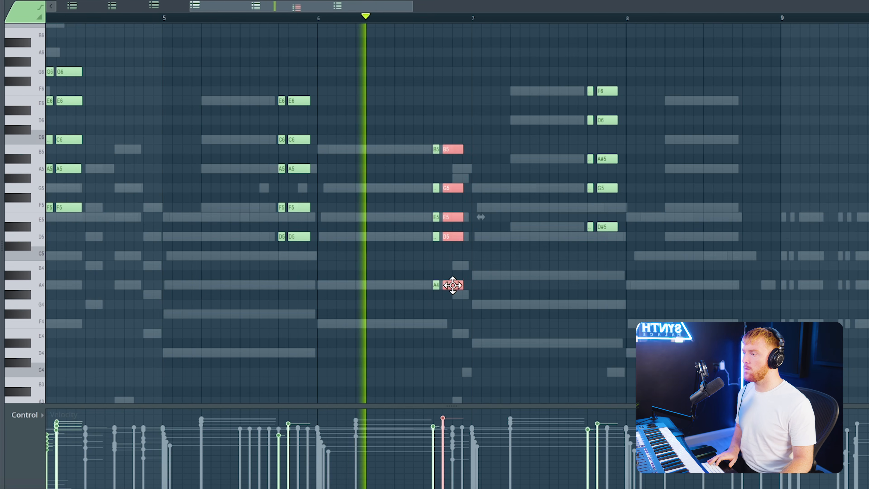
scroll(454, 287, "down", 1)
left_click(522, 286, "ctrl")
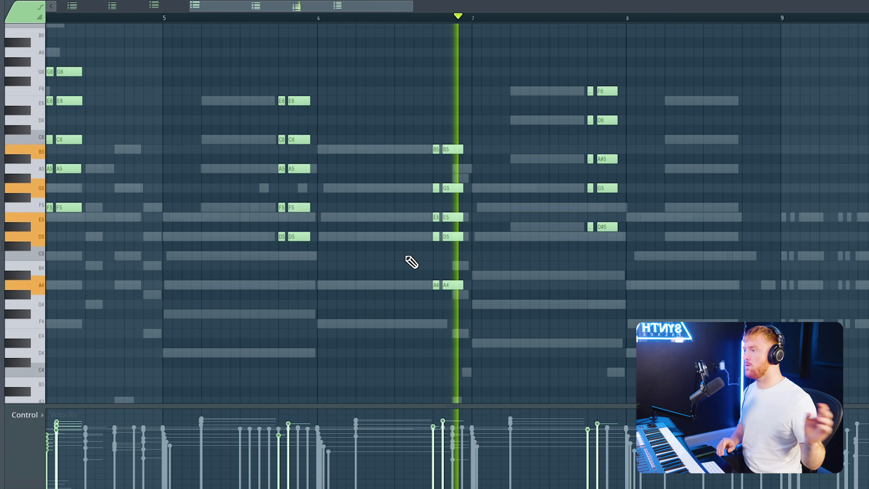
Listen to the brass stabs together with the sustained brass chords in bars 5 to 8.
scroll(410, 256, "down", 1)
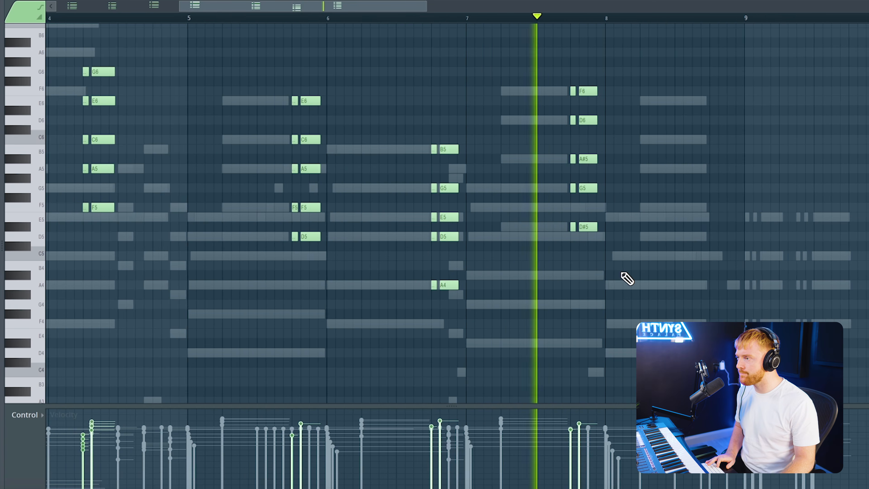
scroll(623, 274, "up", 2)
scroll(479, 228, "down", 3)
scroll(624, 233, "up", 3)
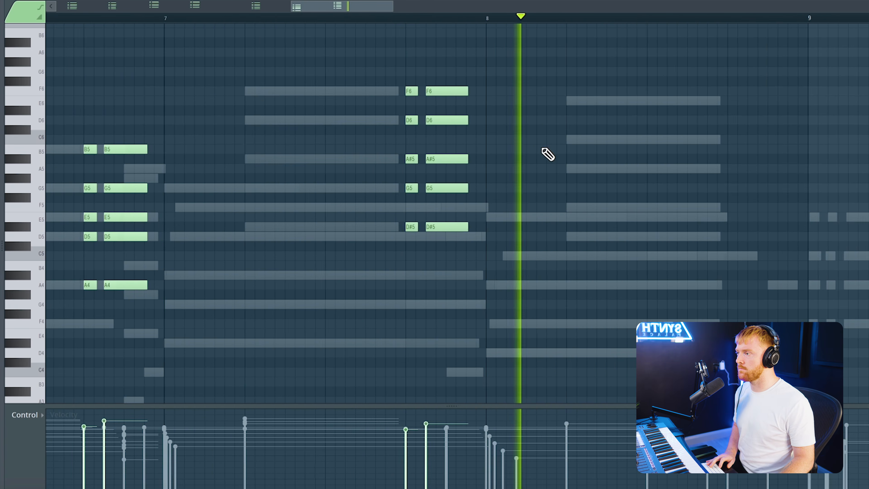
scroll(511, 127, "down", 1)
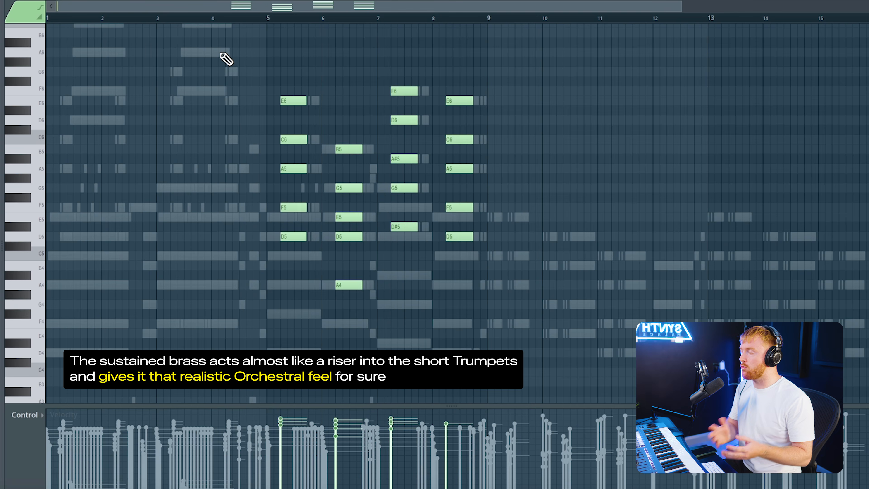
double_click(206, 55)
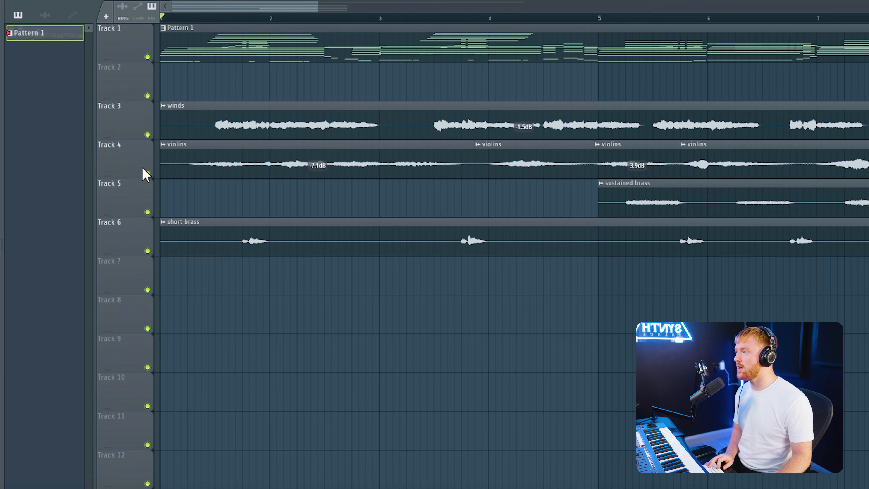
Solo the violins track and create an automation clip for the violins' channel volume.
right_click(147, 173)
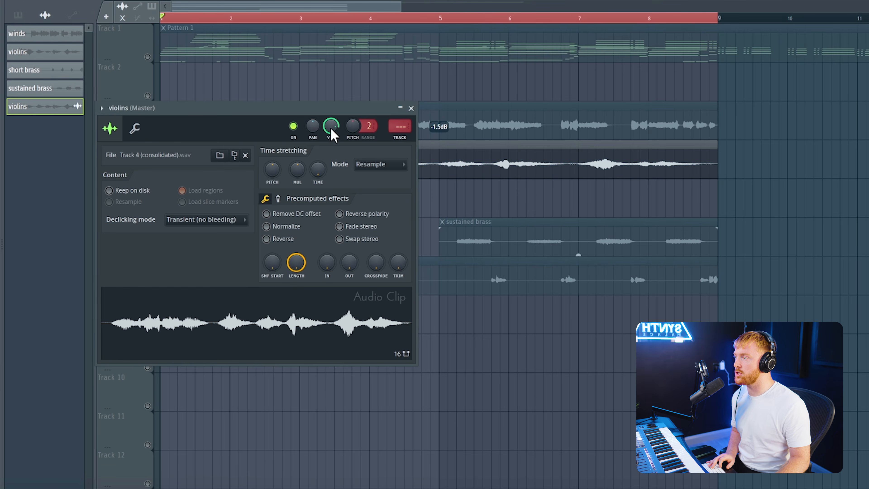
right_click(331, 131)
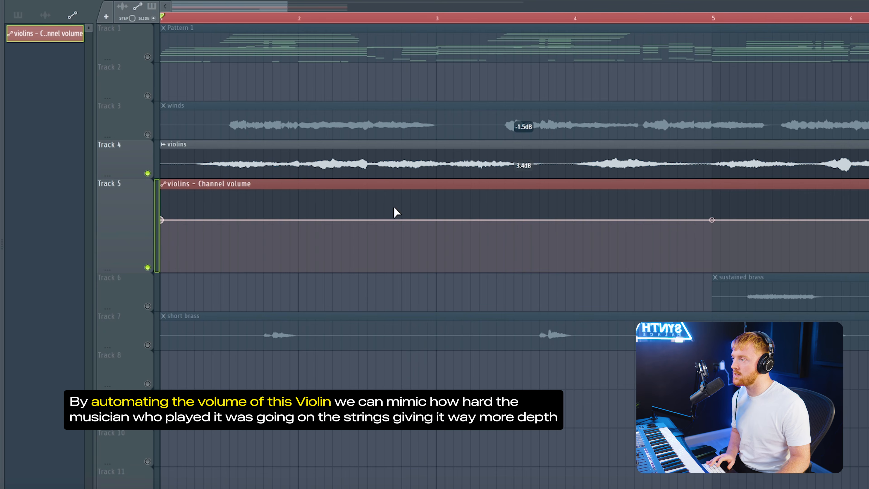
Shape the violins' volume automation with dips and swells across bars 1 to 8, turn all points smooth, and listen to it.
right_click(196, 218)
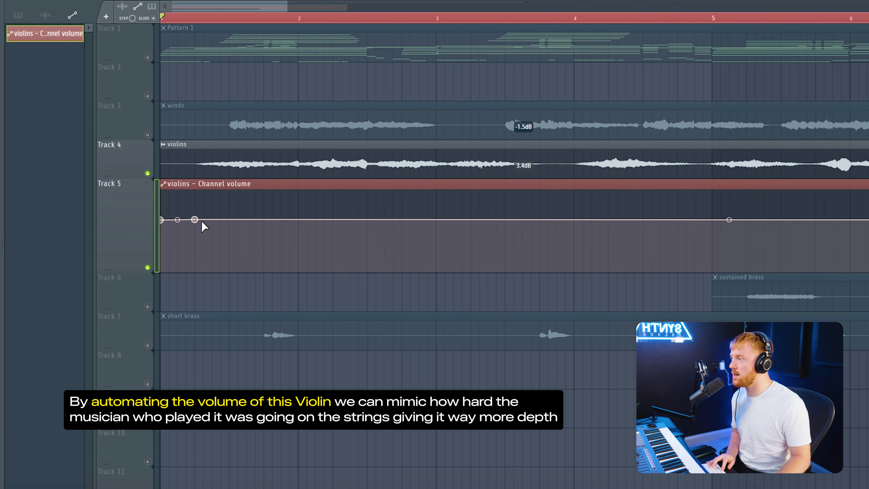
left_click_drag(247, 235, 289, 223)
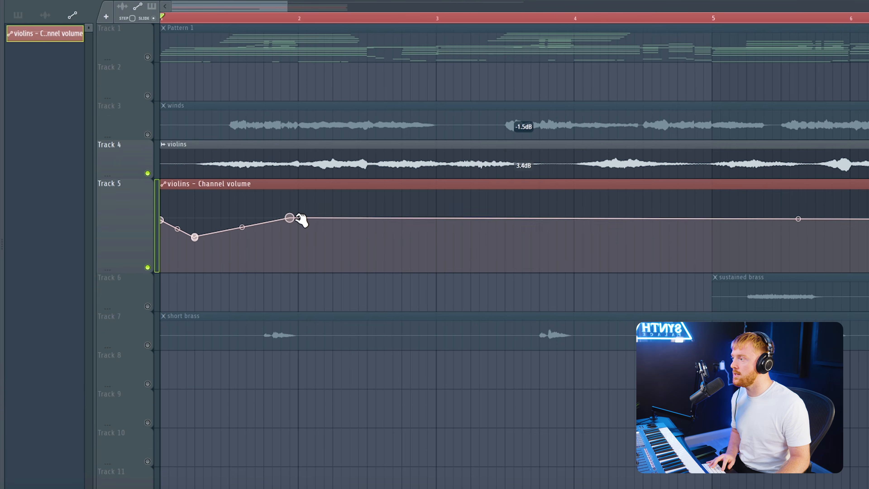
right_click(336, 225)
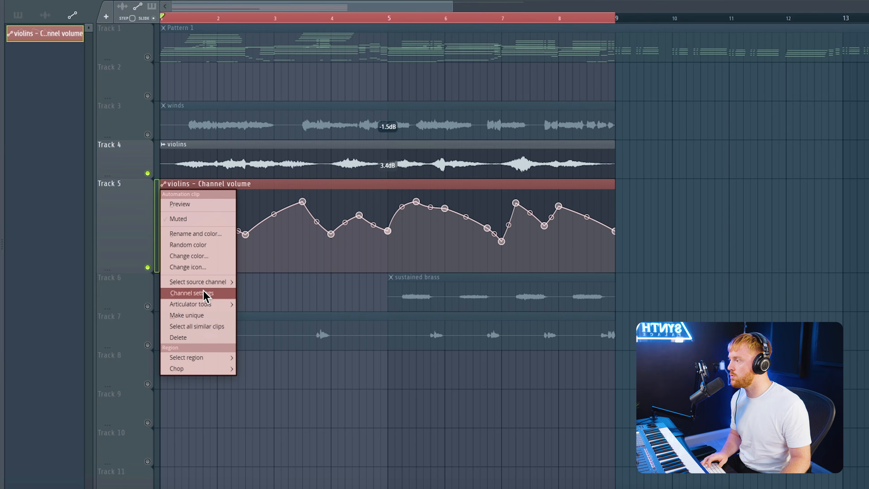
mouse_move(202, 302)
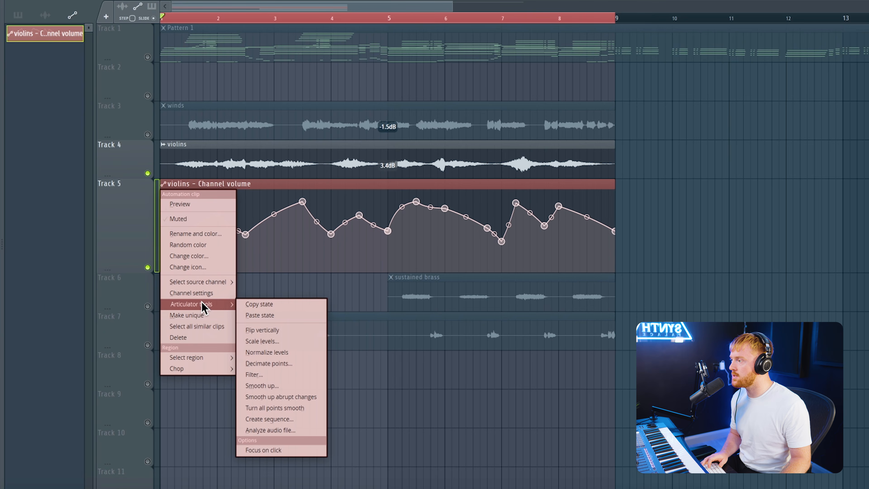
left_click(280, 408)
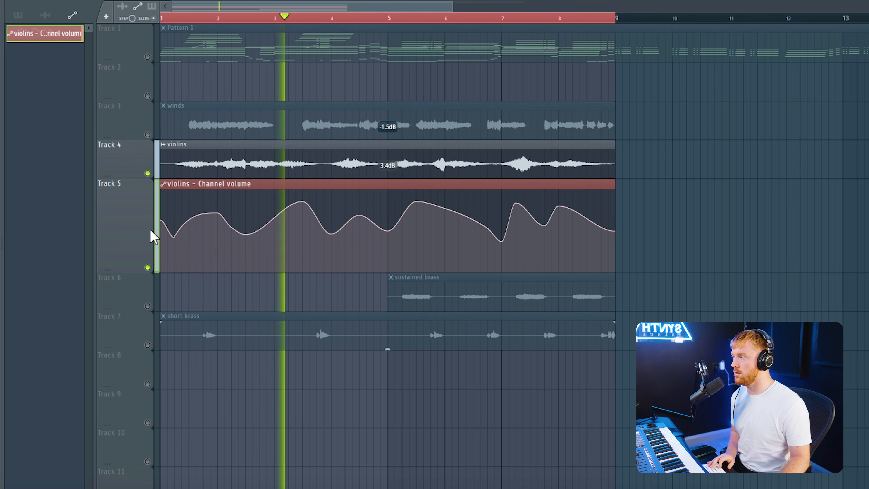
scroll(140, 228, "up", 3)
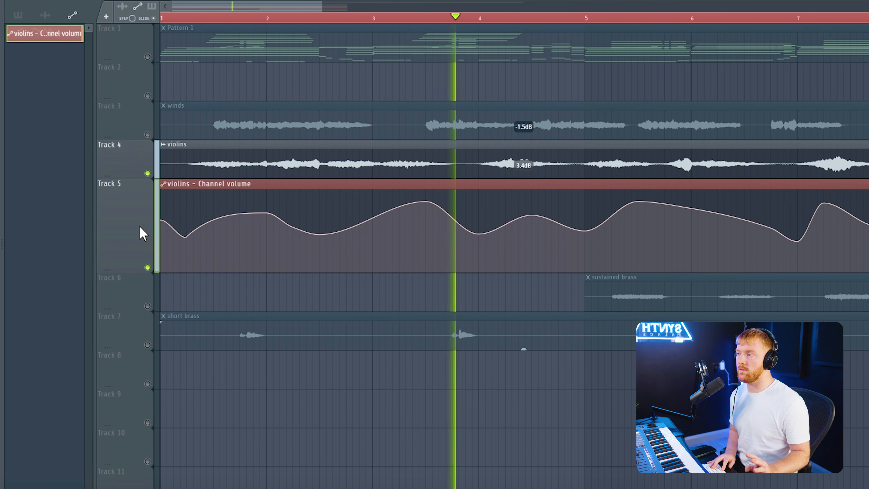
scroll(143, 235, "down", 2)
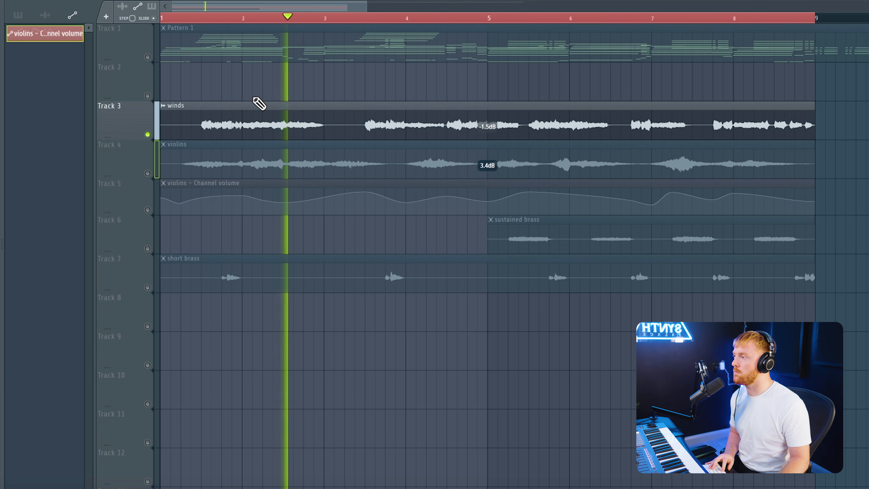
Automate the winds' channel volume with swells and dips that follow the phrases across bars 1 to 8.
key("space")
left_click_drag(621, 156, 182, 334)
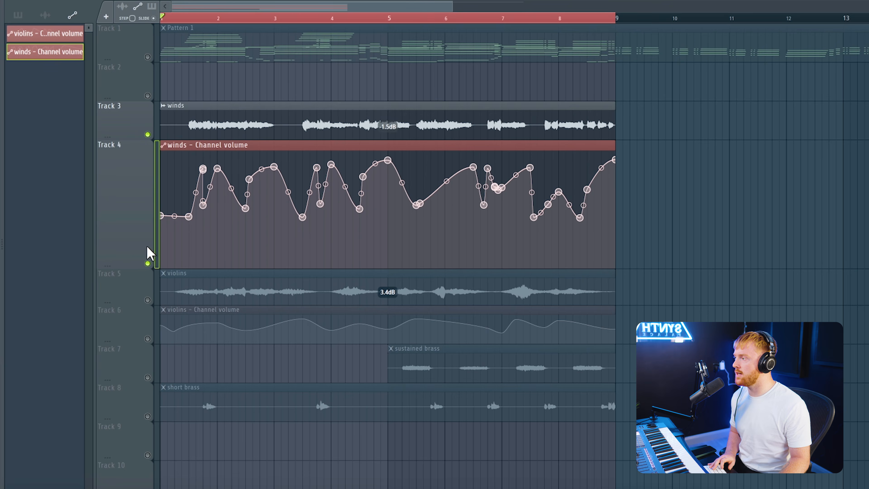
Unsolo the winds, reduce the height of their volume automation track, and play back the full arrangement.
right_click(147, 263)
left_click_drag(130, 265, 135, 181)
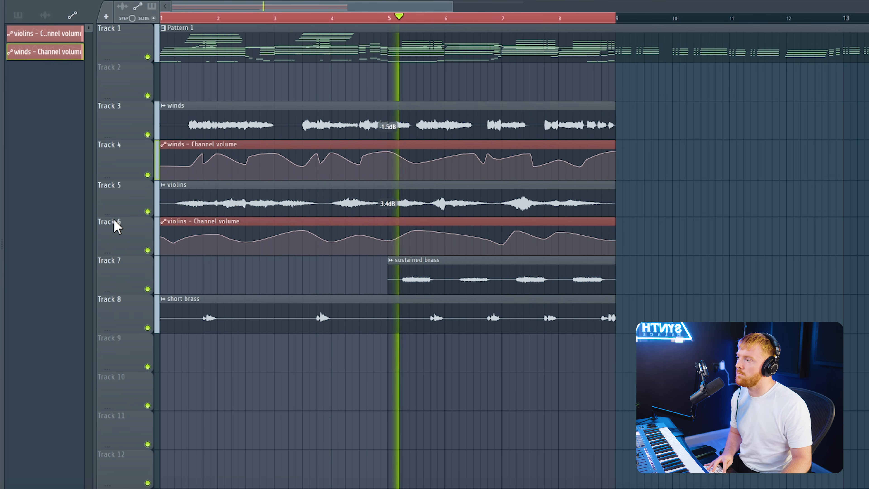
scroll(252, 167, "up", 2)
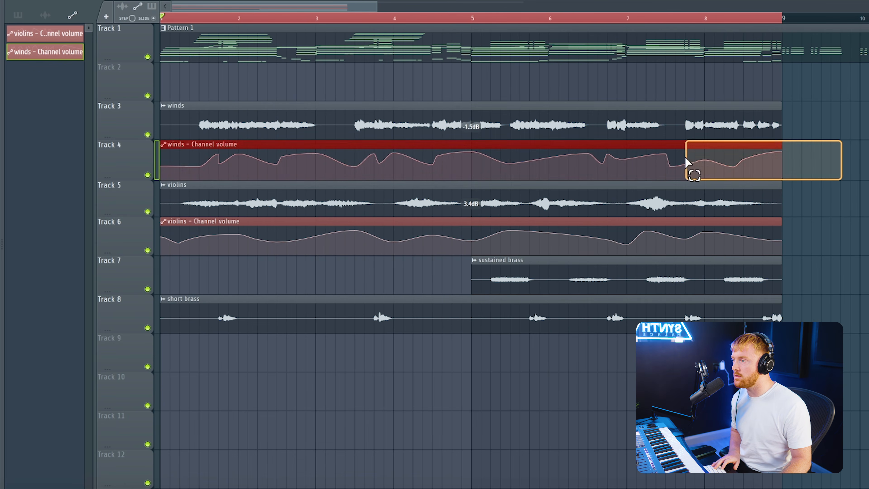
scroll(382, 219, "down", 1)
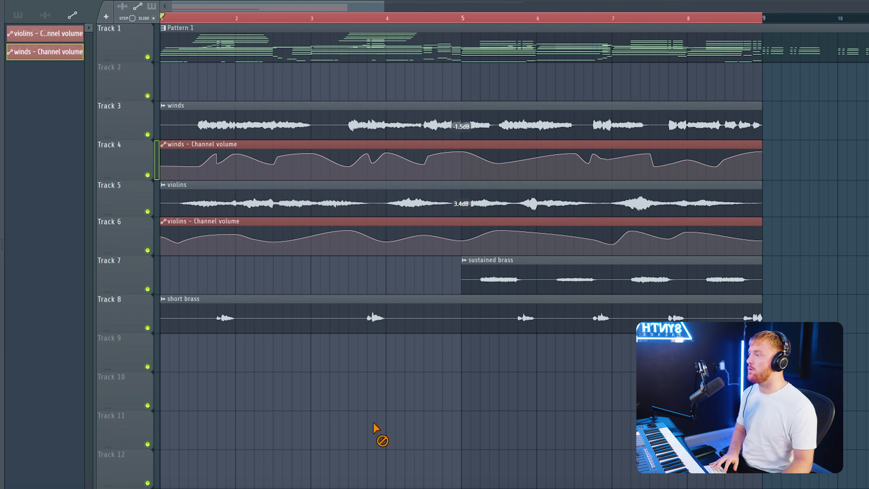
Create a channel volume automation clip for the sustained brass, shape it into repeating swells across bars 5 to 8, and listen to it.
double_click(378, 280)
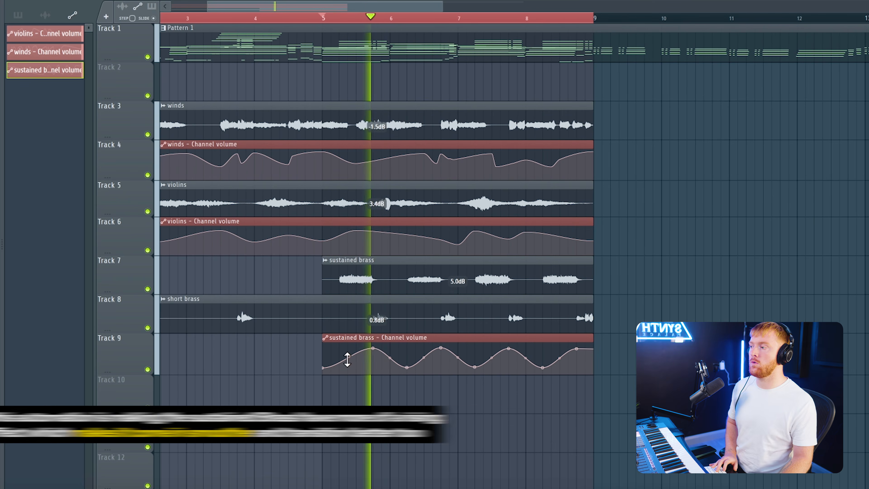
scroll(308, 380, "down", 1)
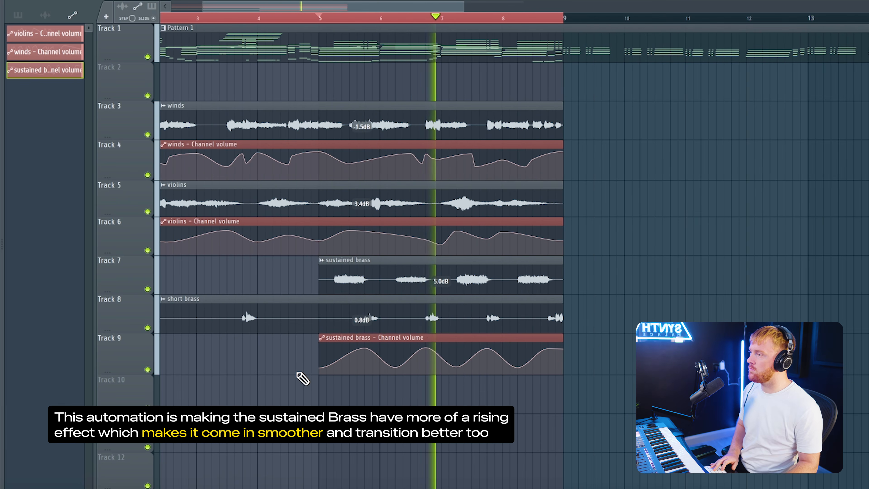
scroll(302, 378, "down", 2)
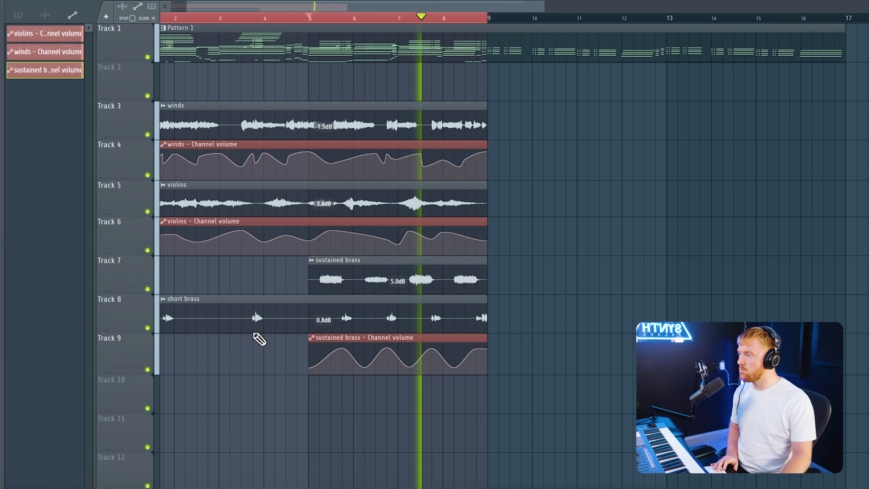
scroll(315, 259, "up", 2)
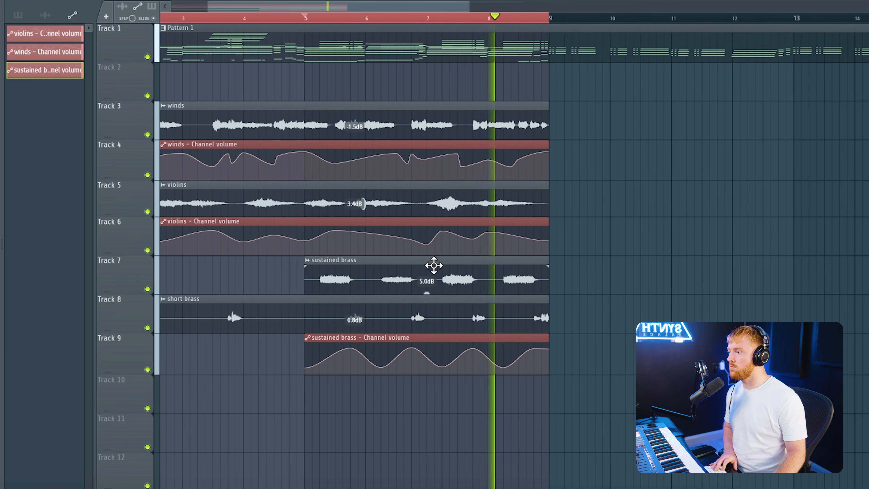
scroll(427, 274, "up", 2)
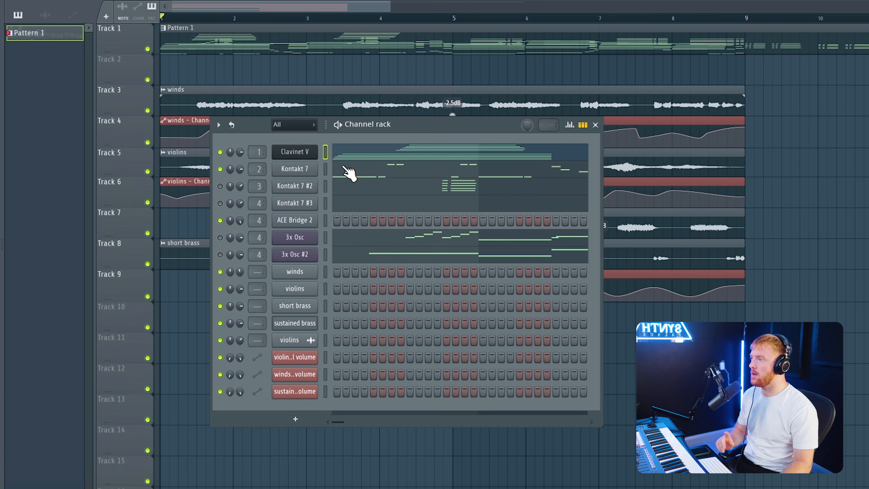
Add Fruity Parametric EQ 2 to mixer insert 9, cut the low end with a steep filter, and play it back.
right_click(310, 154)
left_click(338, 151)
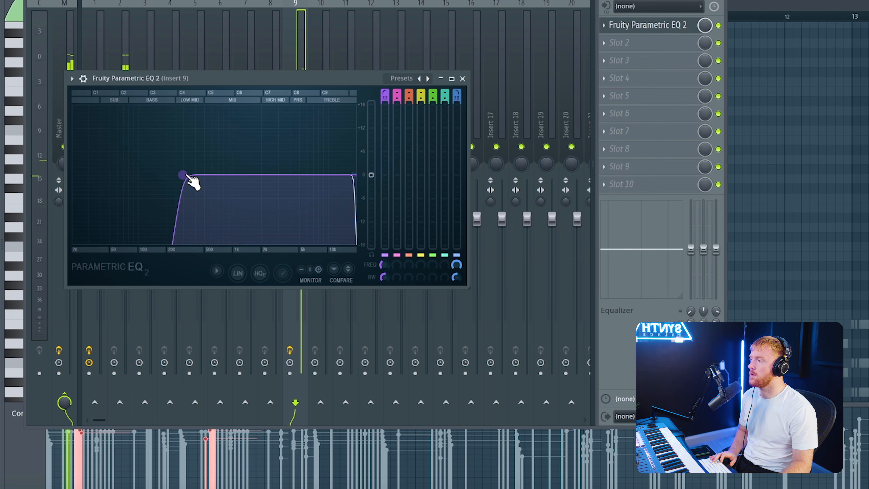
key("space")
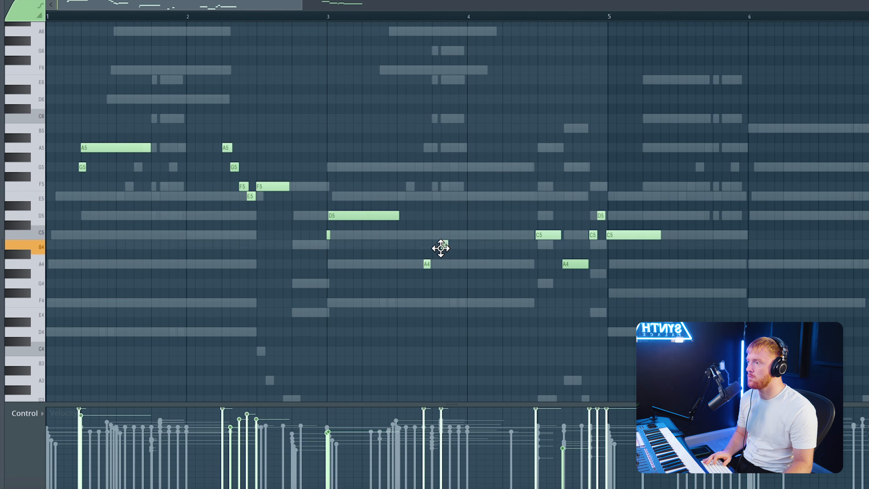
Fill in the missing C5 and B4 melody notes around bar 4, lengthen the last B4 note, and listen to the line.
left_click_drag(472, 216, 459, 205)
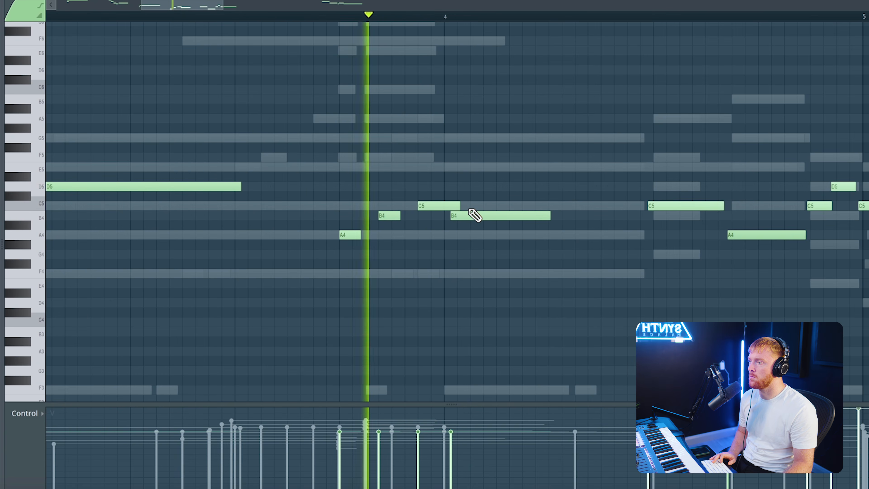
scroll(409, 216, "down", 4)
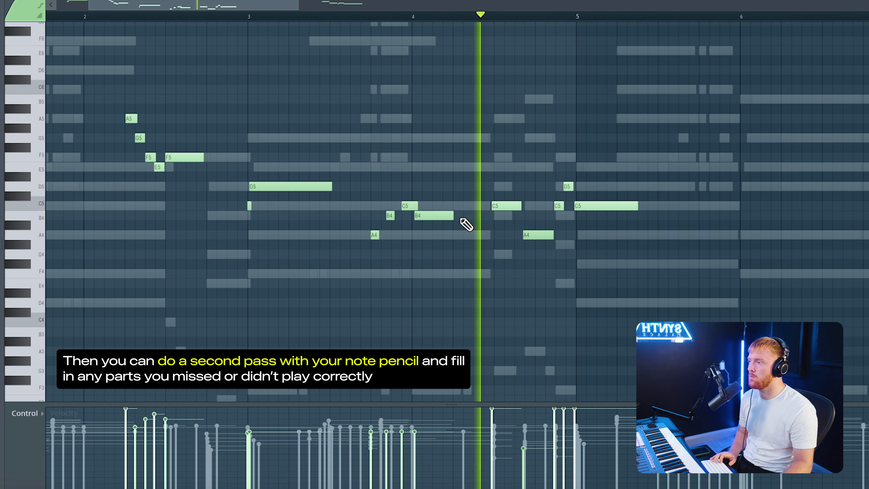
left_click_drag(455, 215, 483, 216)
scroll(438, 217, "down", 2)
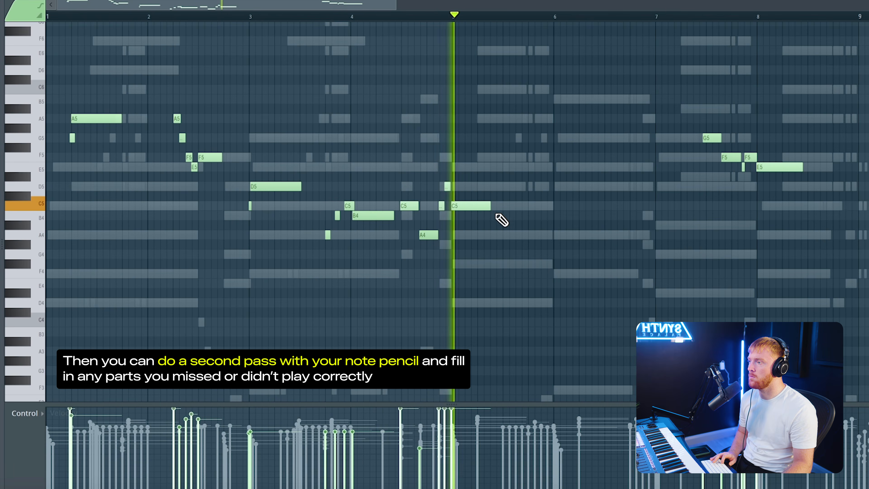
scroll(491, 213, "up", 3)
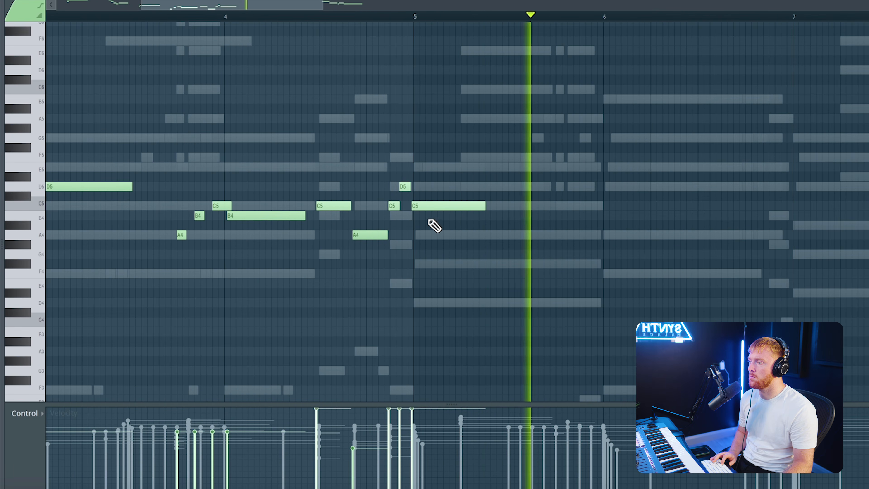
scroll(291, 229, "down", 4)
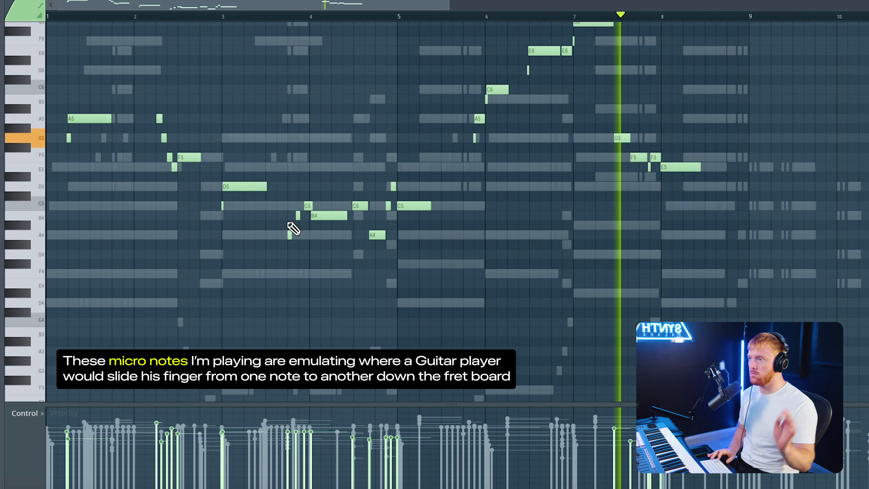
Move the melody notes in bars 6 to 8 down one octave and play back the whole phrase.
scroll(581, 246, "up", 4)
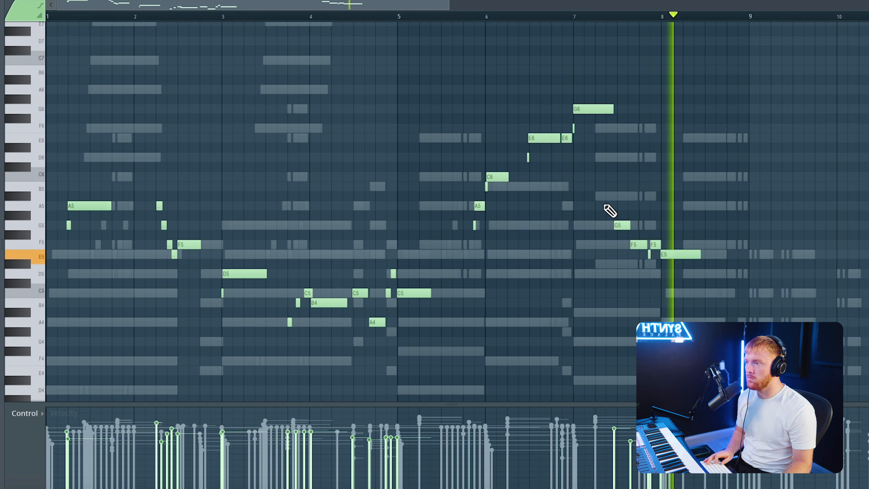
left_click_drag(607, 208, 688, 277)
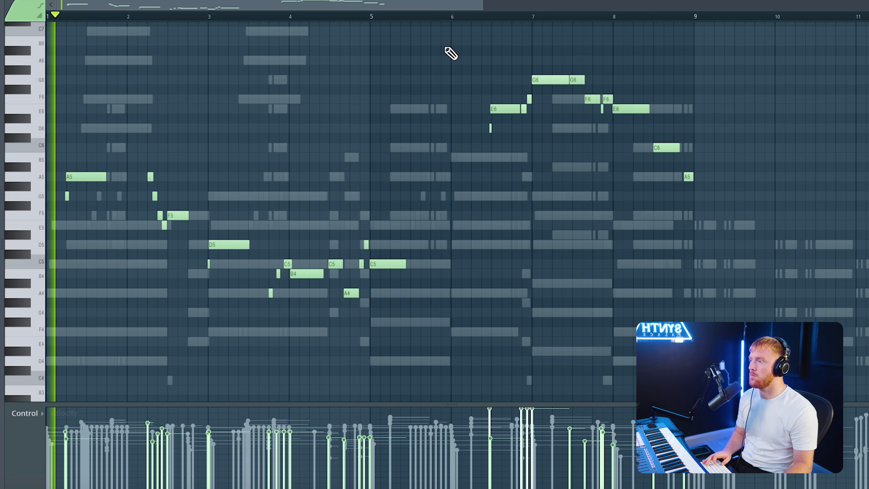
left_click_drag(443, 45, 718, 226)
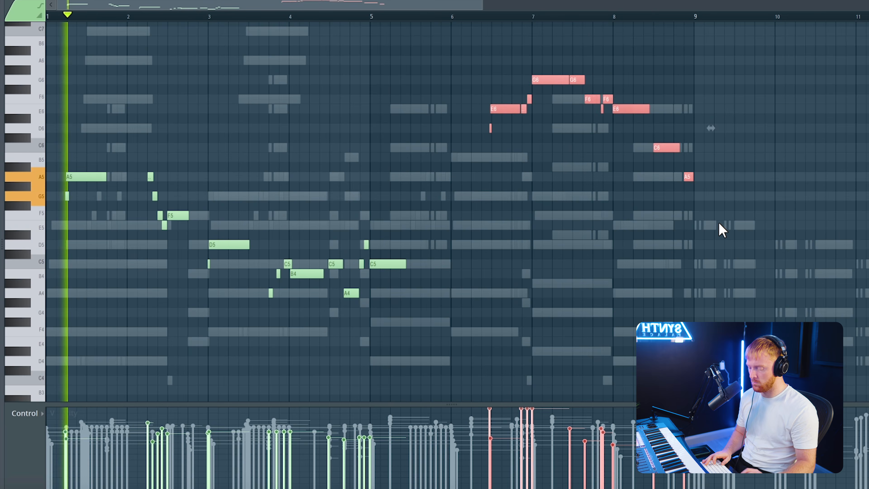
key("ctrl+Down")
left_click(719, 225, "ctrl")
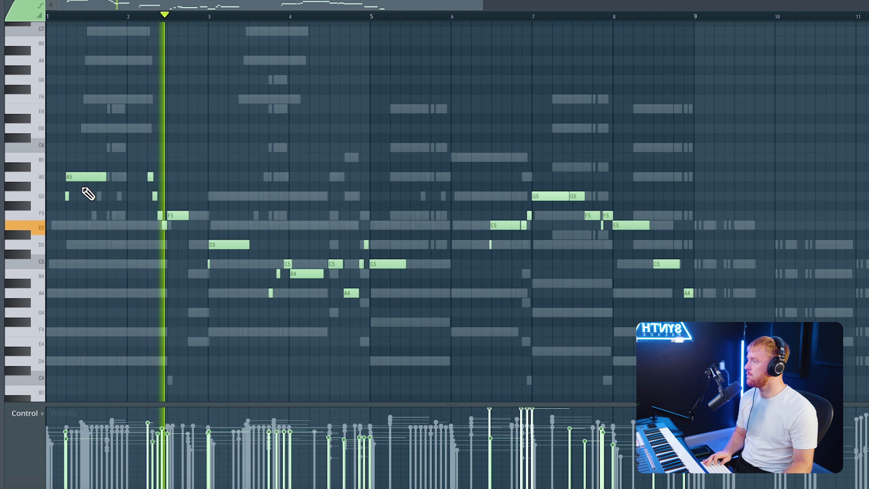
scroll(106, 192, "up", 2)
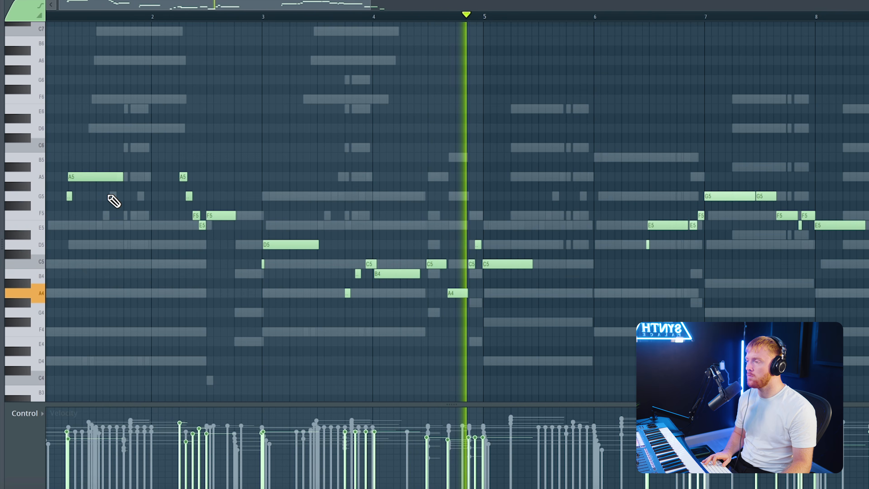
scroll(129, 97, "down", 3)
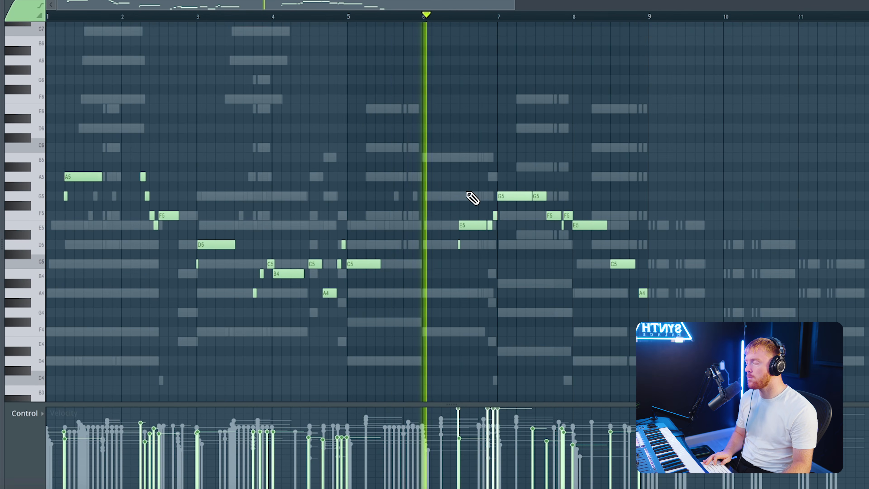
scroll(587, 255, "up", 3)
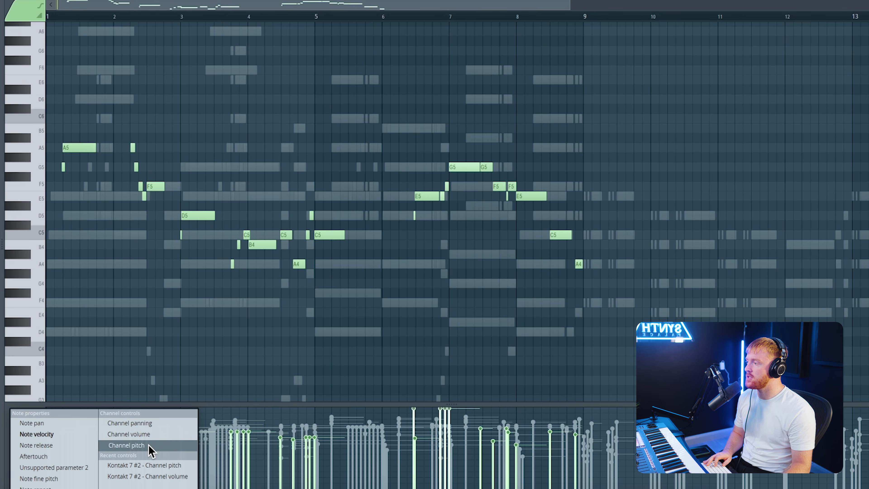
Draw quick channel pitch bends over the held melody notes in bars 1, 3, 5 and 7, and listen to them.
left_click(149, 445)
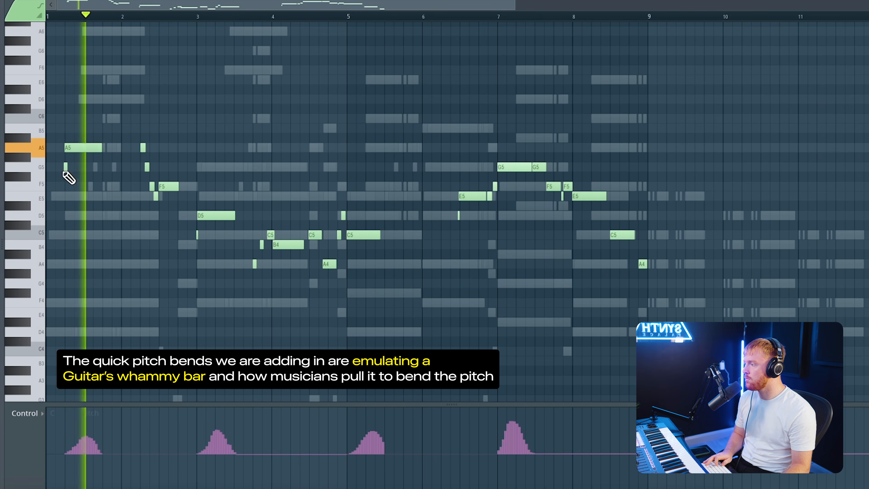
scroll(48, 184, "up", 5)
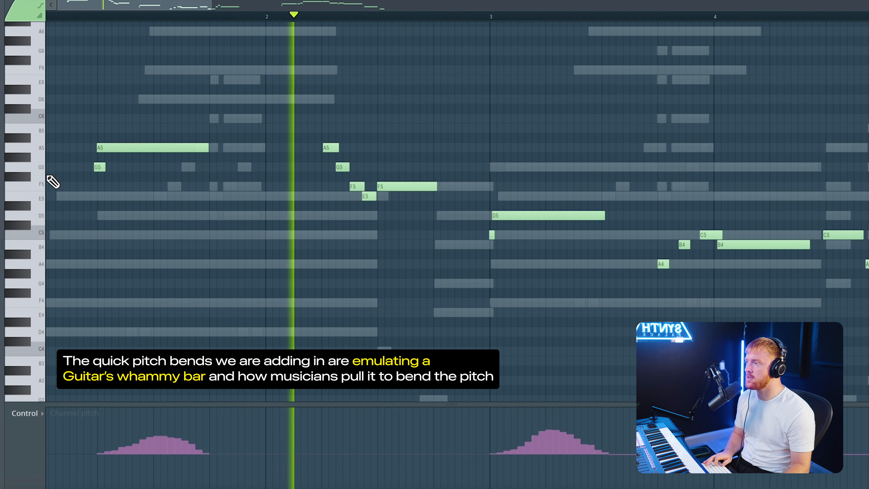
scroll(107, 210, "down", 3)
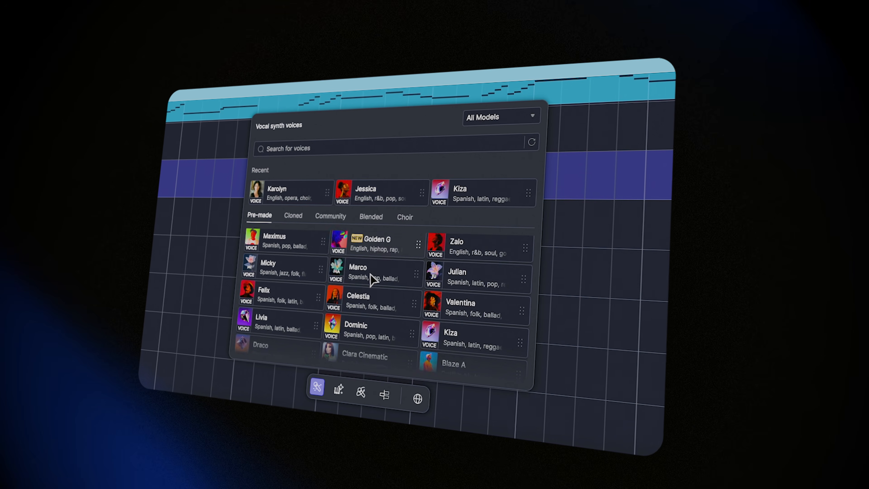
Switch to ACE Studio, browse the pre-made vocal synth voices, and load the Jessica voice onto a track.
scroll(373, 279, "down", 3)
scroll(370, 280, "down", 3)
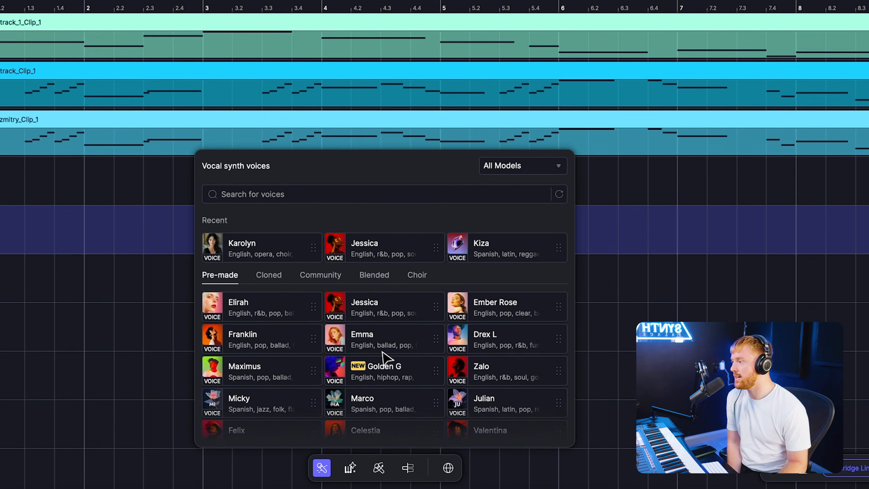
left_click_drag(335, 247, 2, 267)
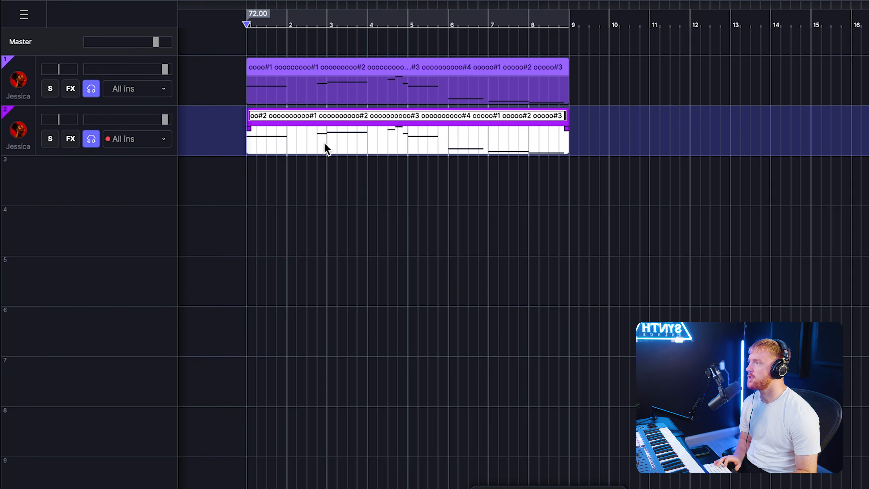
Stack the harmony clip on five Jessica tracks and keep a different chord voice in each one.
double_click(326, 148)
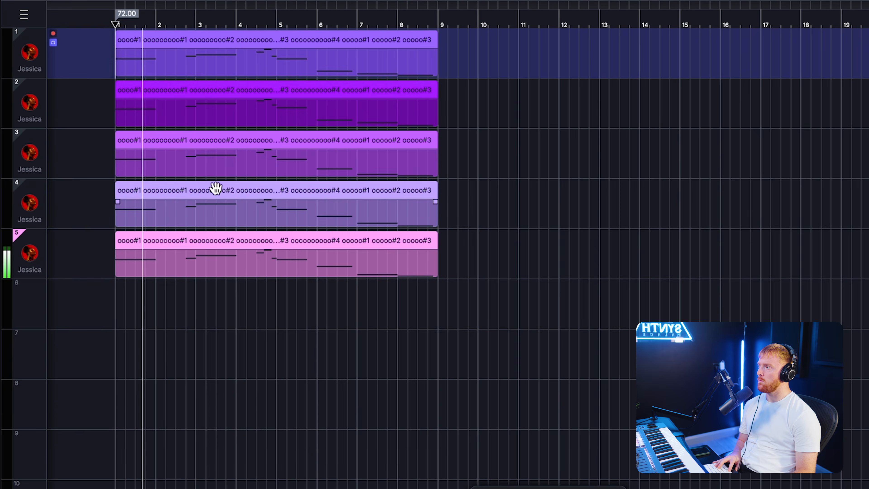
double_click(239, 252)
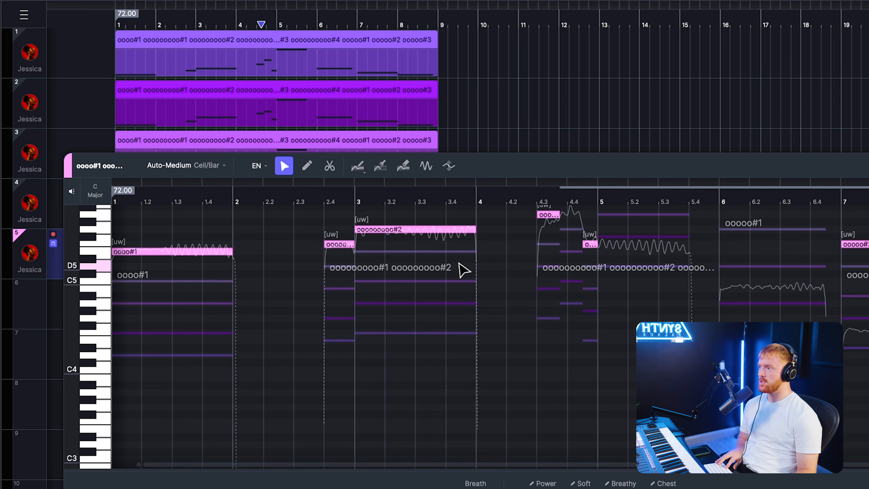
scroll(634, 323, "up", 3)
Vary the harmony lyrics by track, using "woooo" on track 1 and "aaahhhh" and "ahhh" sounds on track 4.
scroll(633, 324, "down", 5)
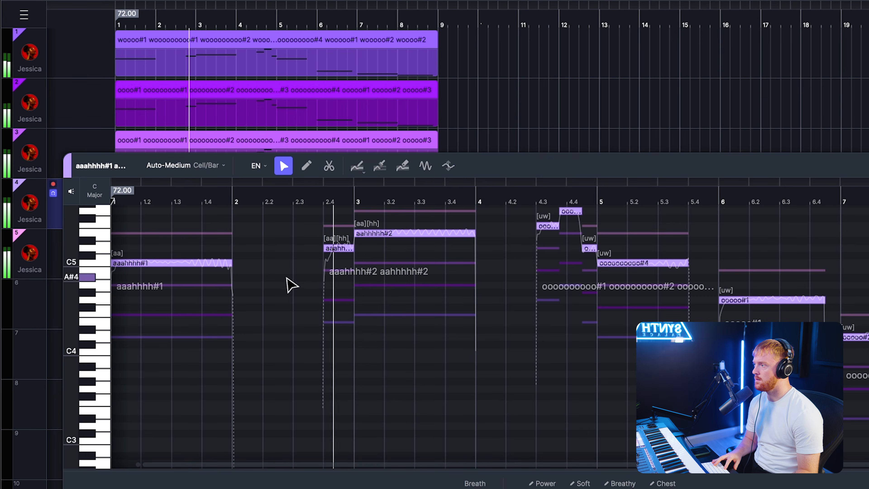
scroll(287, 282, "up", 2)
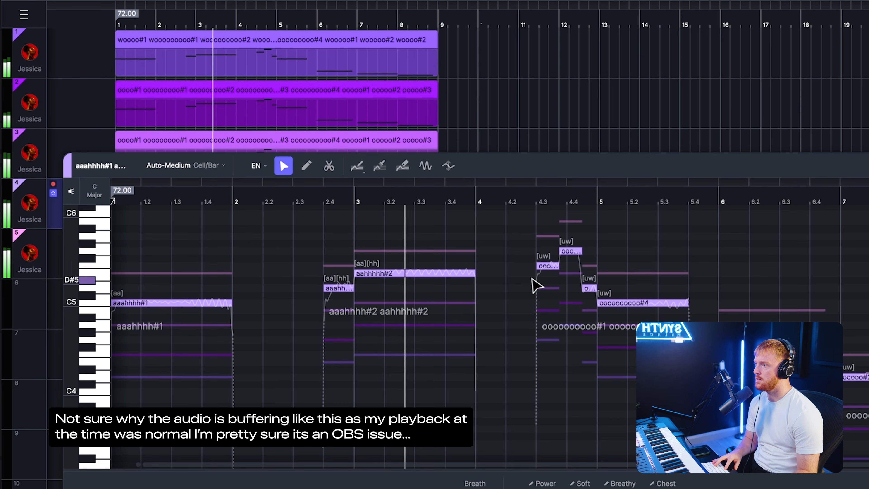
double_click(547, 290)
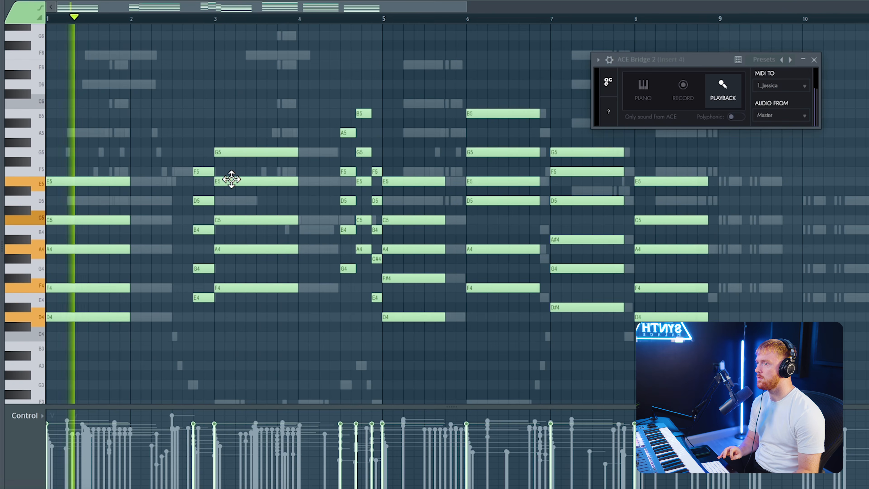
Switch to FL Studio, play back the vocal harmonies with the arrangement, and check the channel rack.
key("F6")
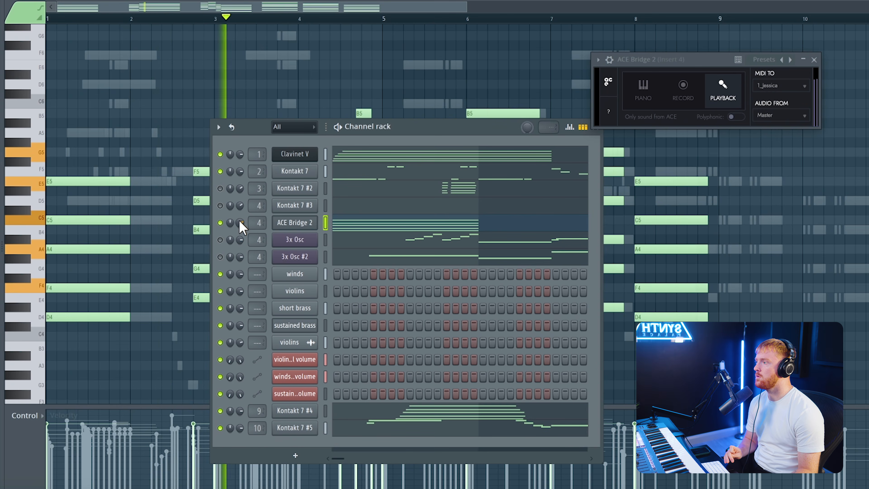
key("F6")
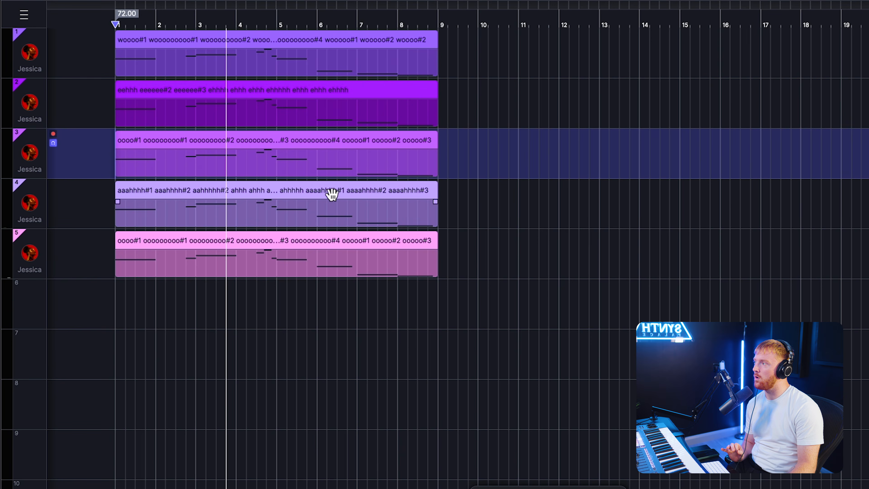
In ACE Studio, set the lead vocal's lyrics to "that love's forever" around bars 2 to 3 and "I disagree" around bars 4 to 5.
scroll(122, 125, "up", 3)
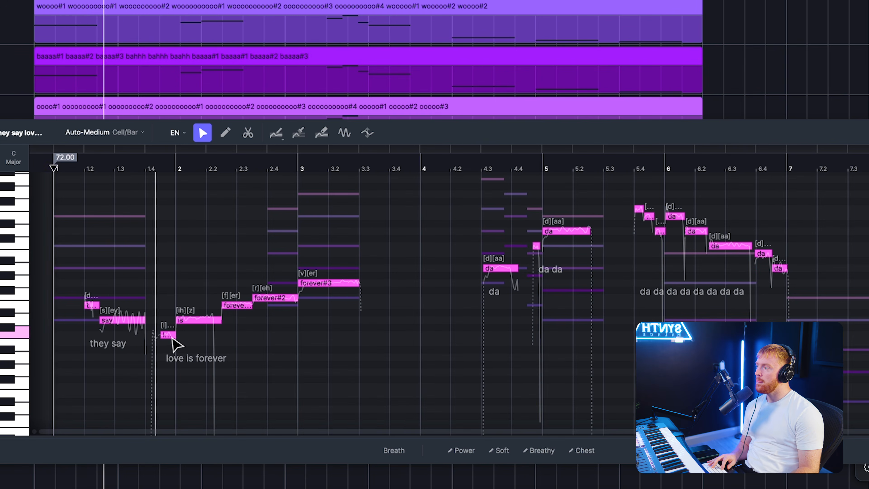
left_click(171, 336)
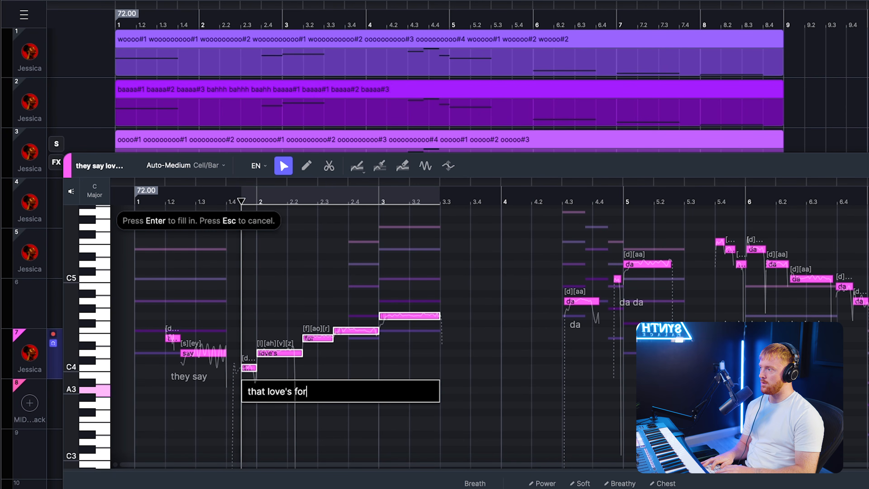
key("Return")
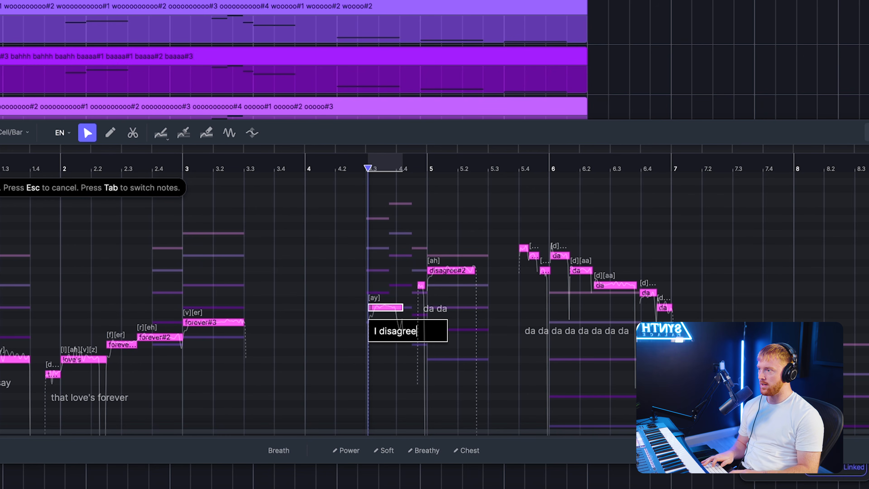
key("Return")
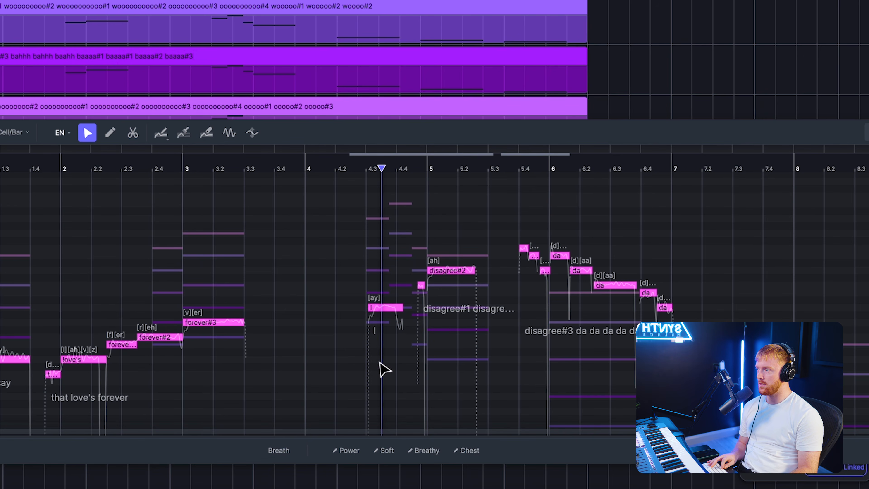
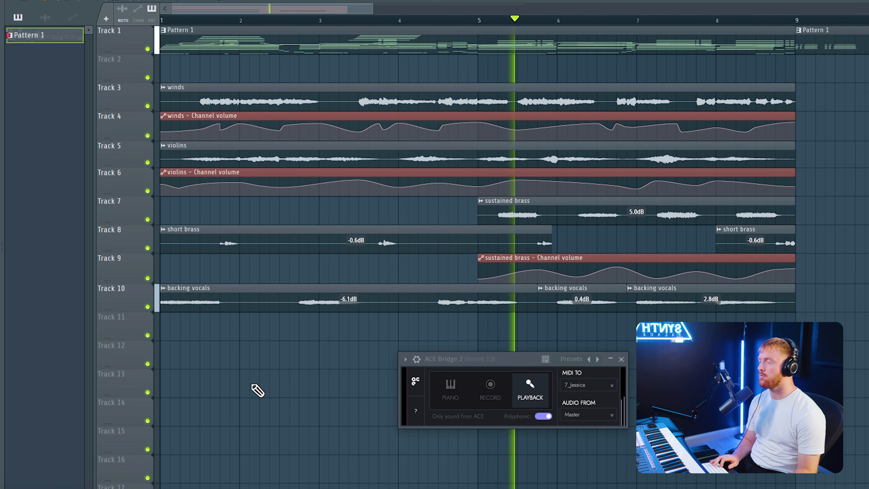
scroll(258, 390, "down", 1)
scroll(257, 390, "down", 1)
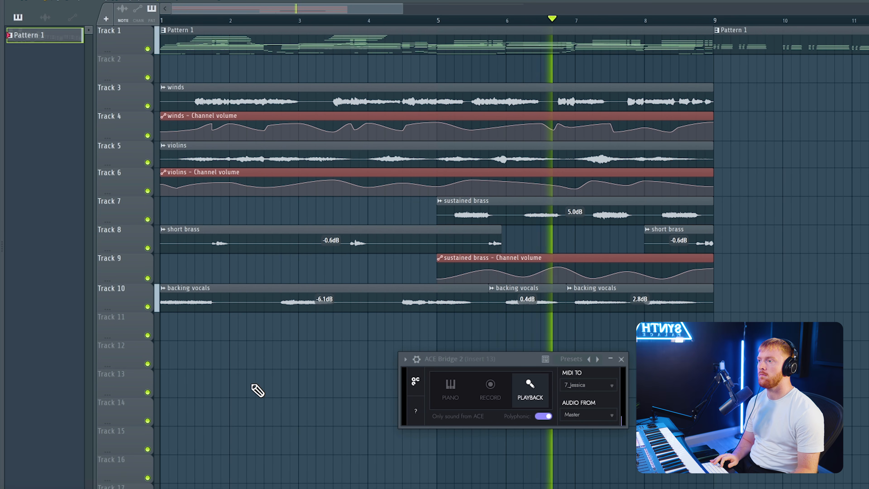
scroll(257, 390, "down", 1)
scroll(243, 389, "down", 1)
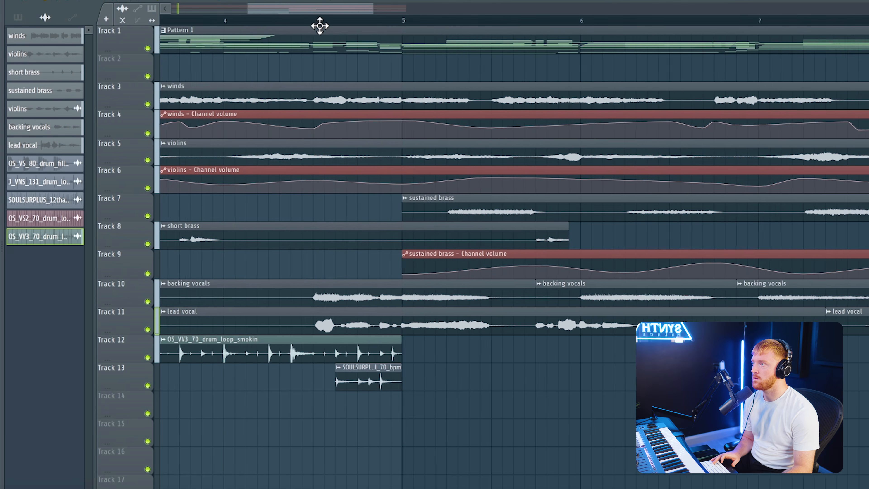
Duplicate the OS_VV3_70 drum loop and its SOULSURPLUS fill from bars 1 to 5 onto bars 5 to 9.
left_click_drag(249, 9, 172, 8)
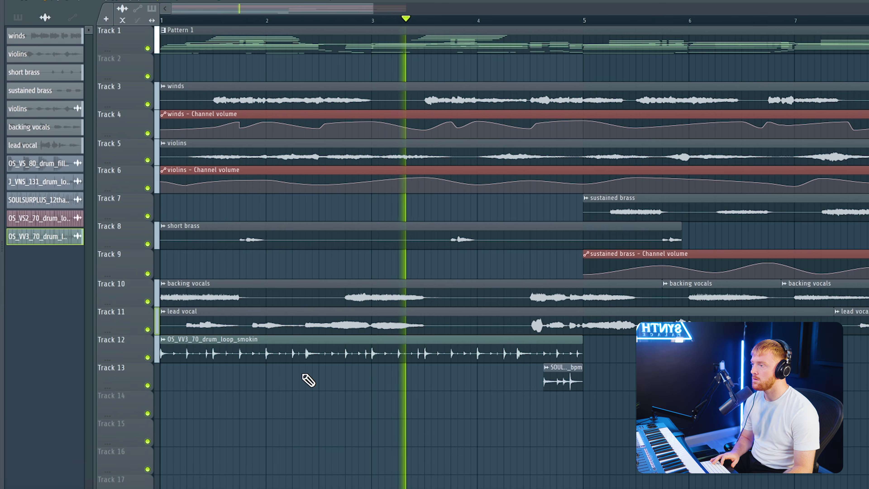
scroll(316, 357, "down", 3)
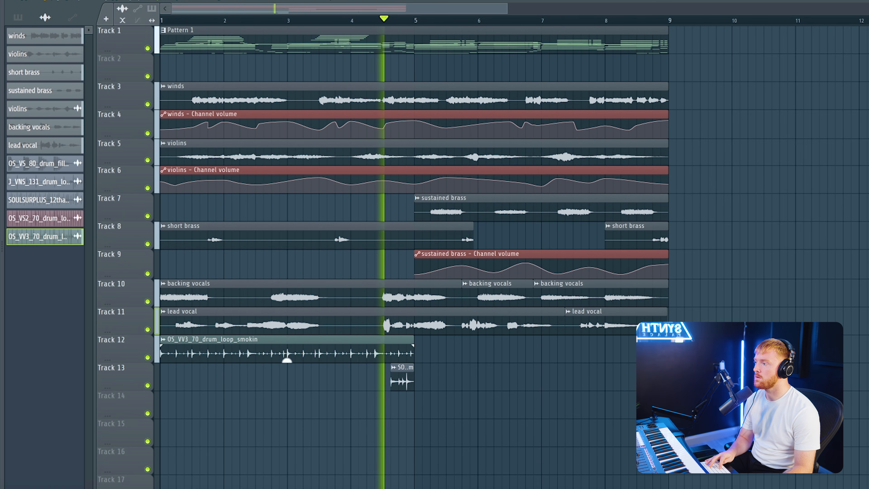
key("ctrl+b")
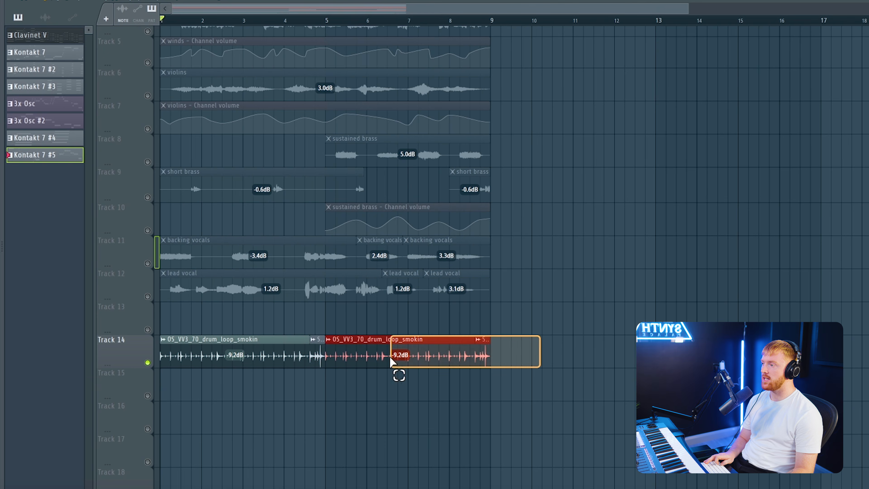
Select the SOULSURPLUS drum fill just before bar 5 and listen to it in the soloed drum track.
left_click_drag(398, 369, 276, 383)
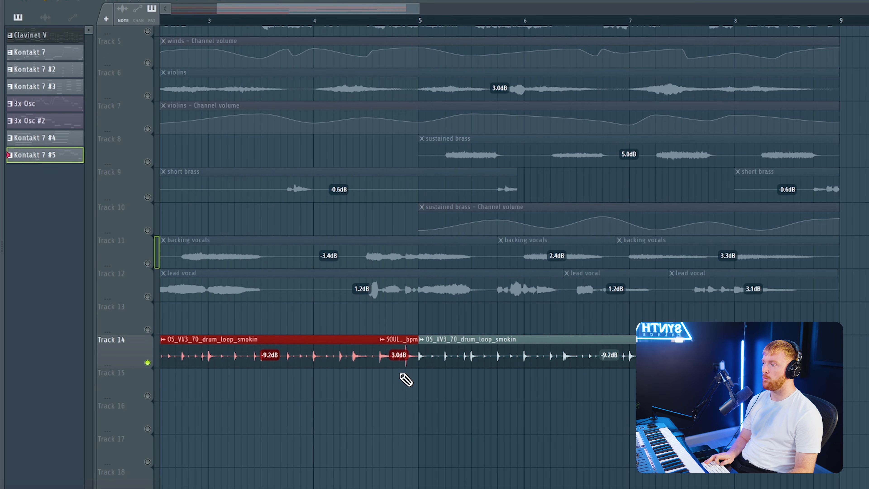
scroll(401, 375, "up", 2)
left_click_drag(395, 379, 398, 351)
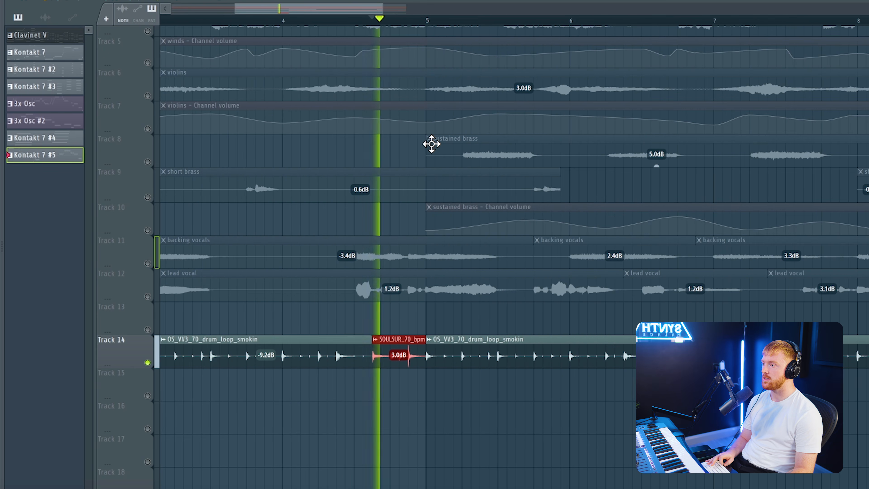
key("space")
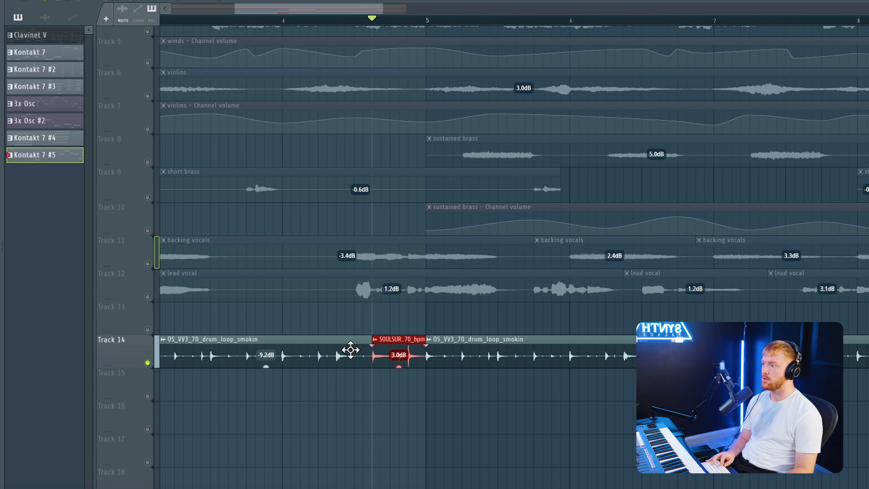
Unsolo drum track 14 to bring all the playlist tracks back in, and look over the full arrangement.
scroll(350, 350, "down", 4)
right_click(147, 362)
right_click(263, 424)
scroll(263, 423, "down", 2)
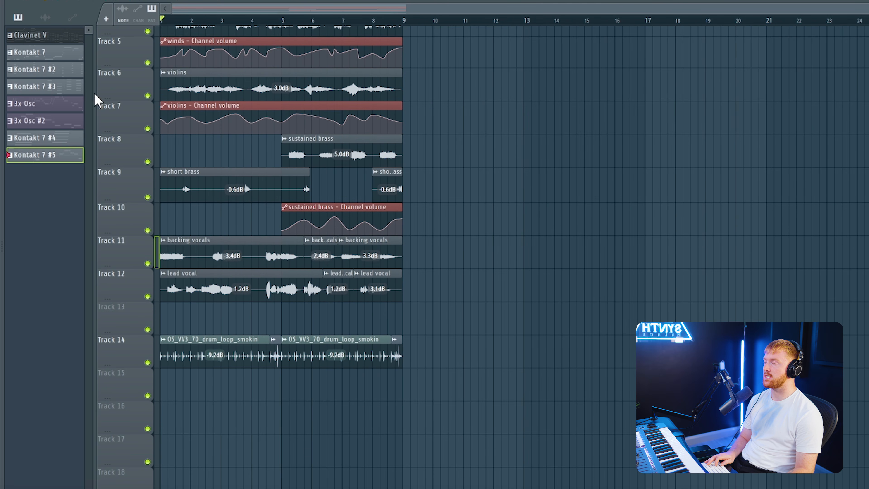
scroll(217, 194, "up", 4)
scroll(223, 174, "down", 2)
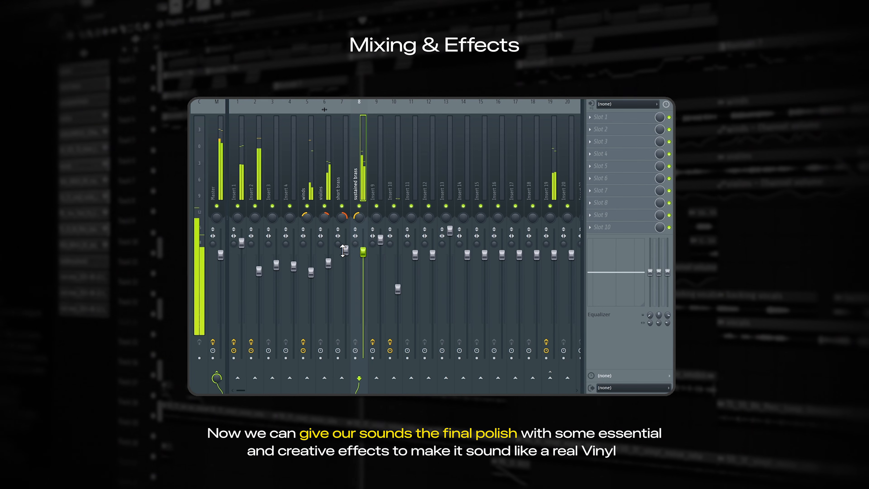
Set up Pre 1973 on the first two mixer inserts, with Warm Things Up on Insert 1 and Aggressive Bass on Insert 2.
left_click_drag(345, 250, 363, 259)
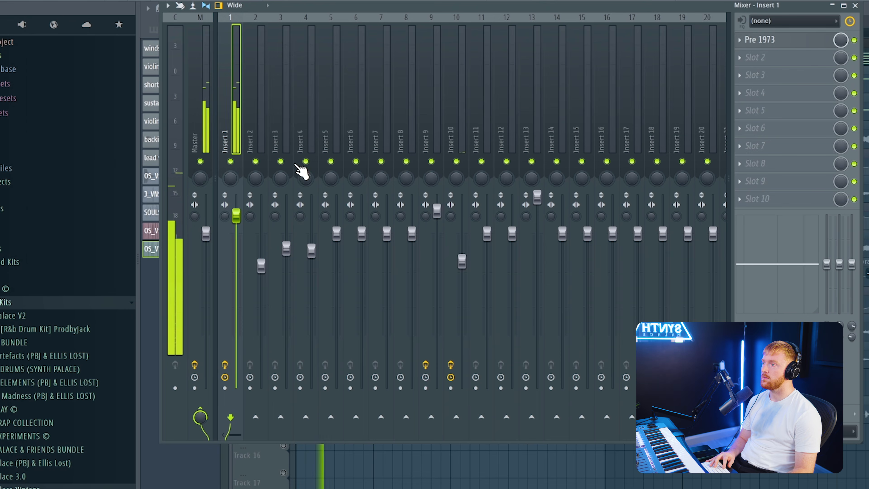
left_click(773, 40)
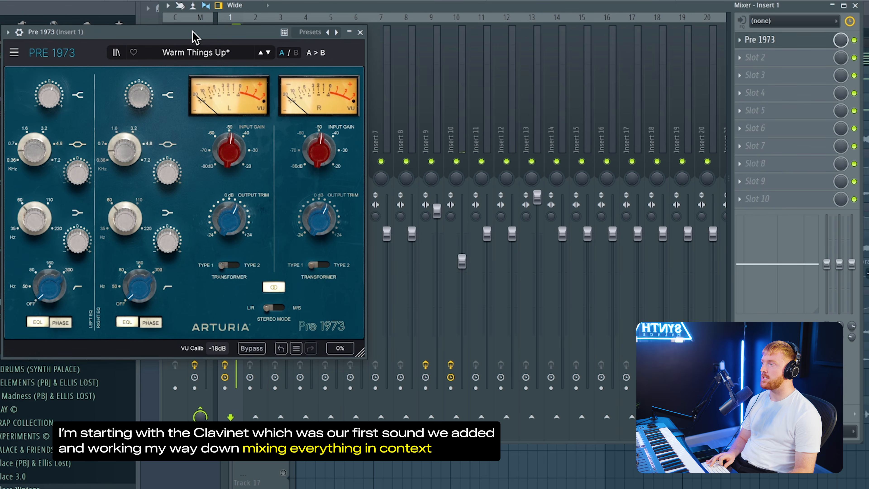
left_click_drag(193, 31, 435, 34)
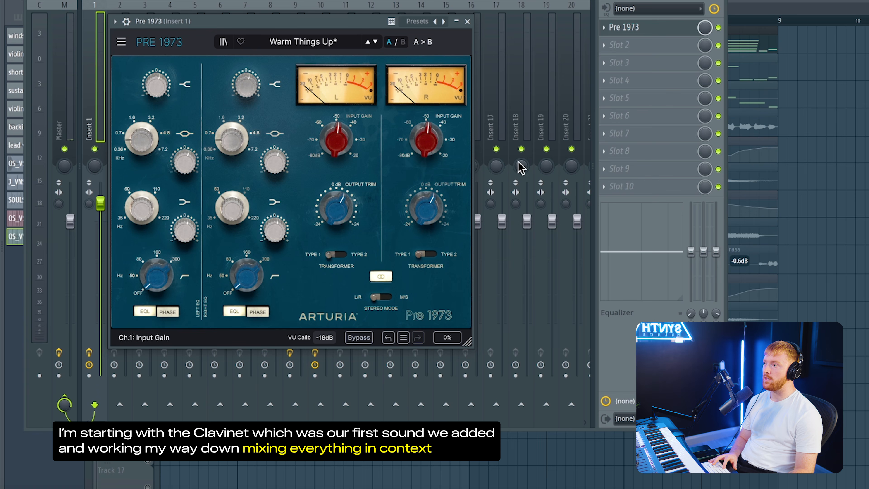
left_click(467, 22)
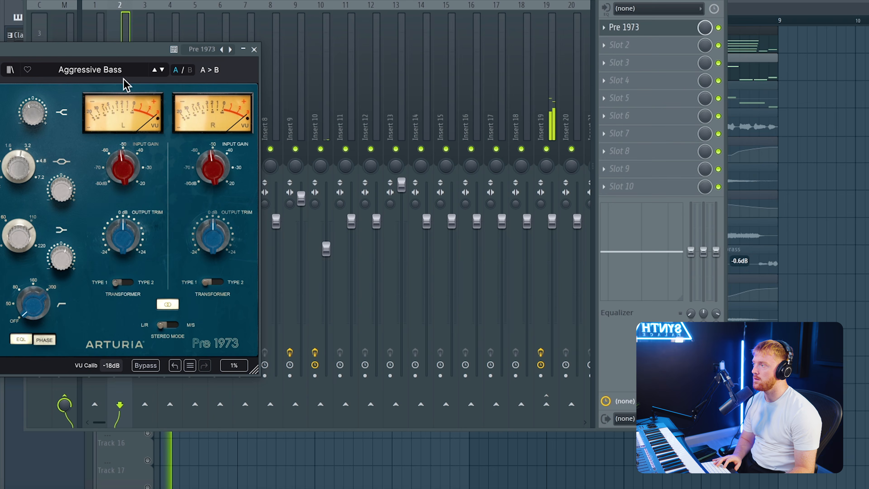
left_click_drag(114, 51, 402, 71)
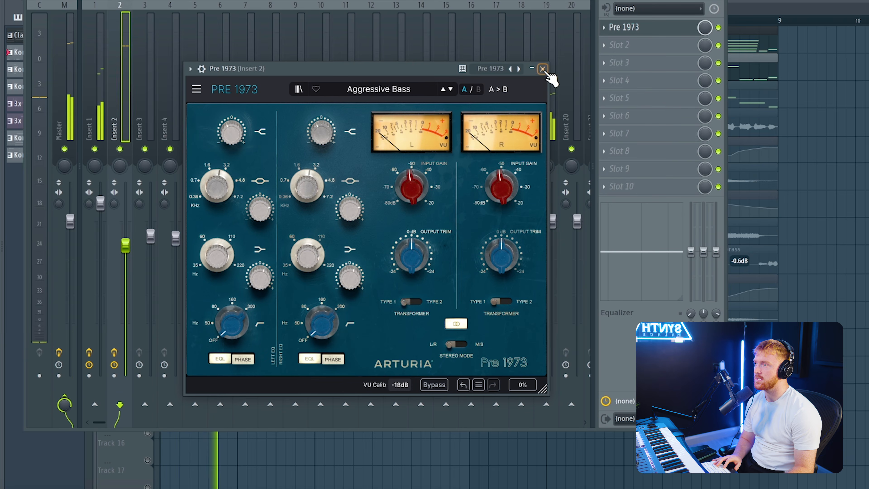
left_click(543, 68)
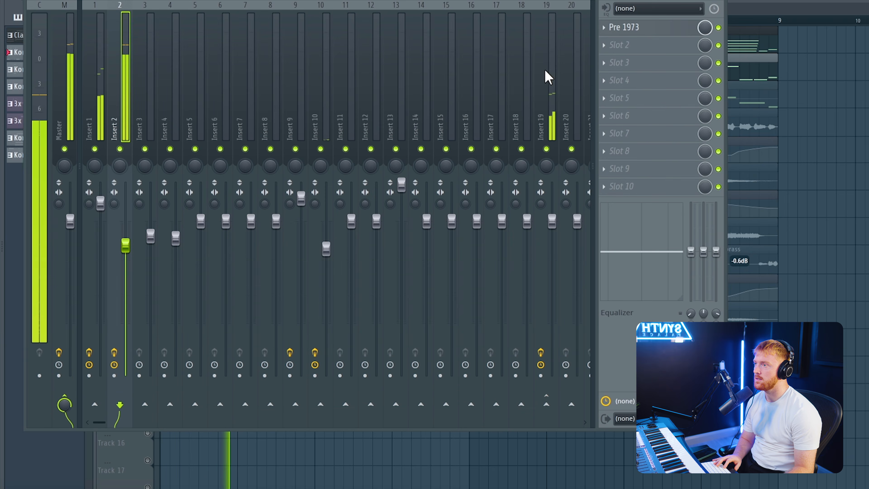
Add ValhallaDelay after Guitar Rig 7 FX on Insert 10, with a 38.2% mix, 1/8 delay and 59.2% feedback.
left_click(639, 44)
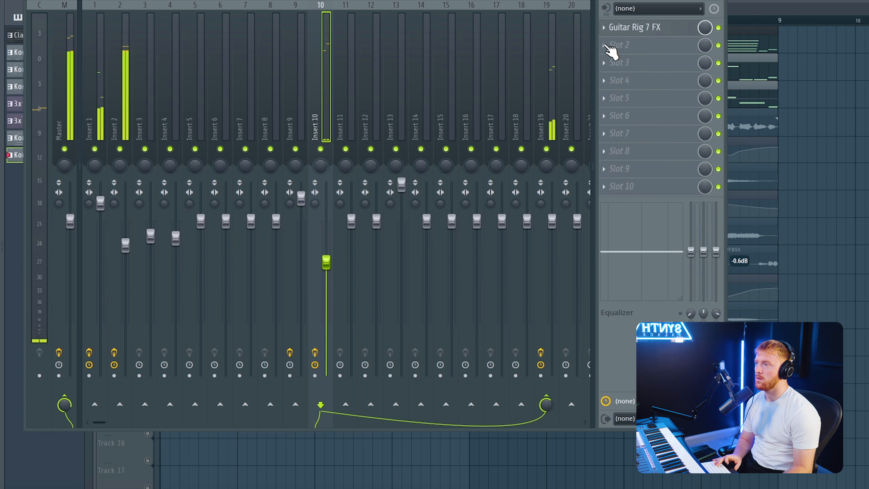
left_click(606, 46)
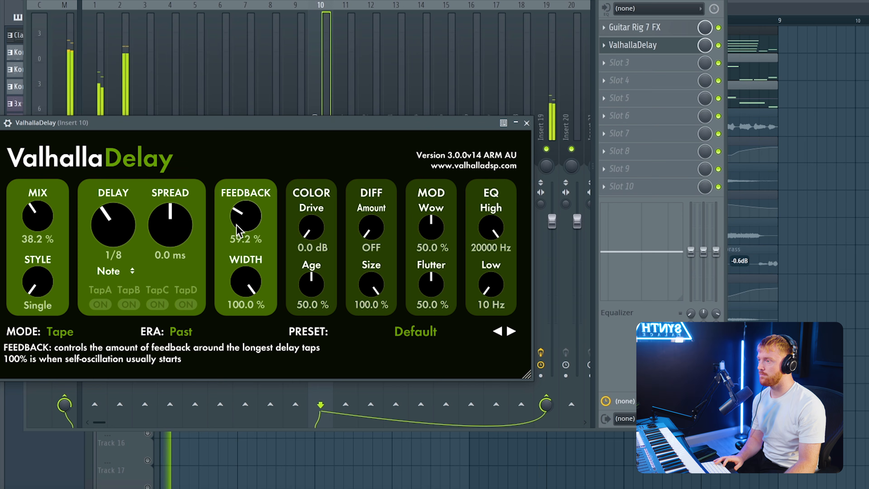
left_click(527, 122)
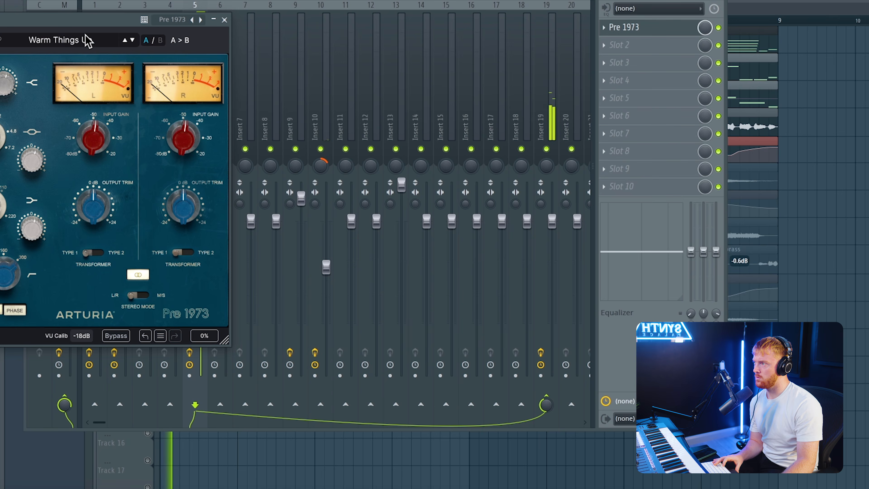
Load Pre 1973 on the winds insert with the Warm Things Up preset.
left_click_drag(75, 22, 529, 46)
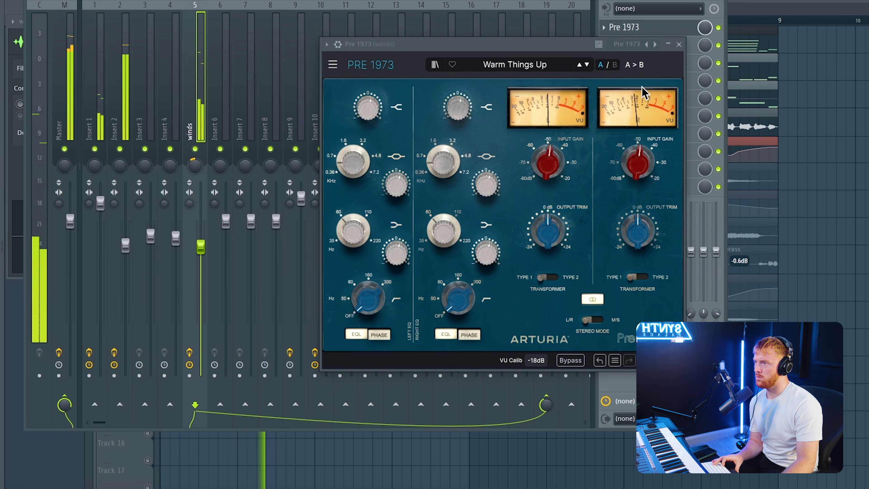
left_click(678, 44)
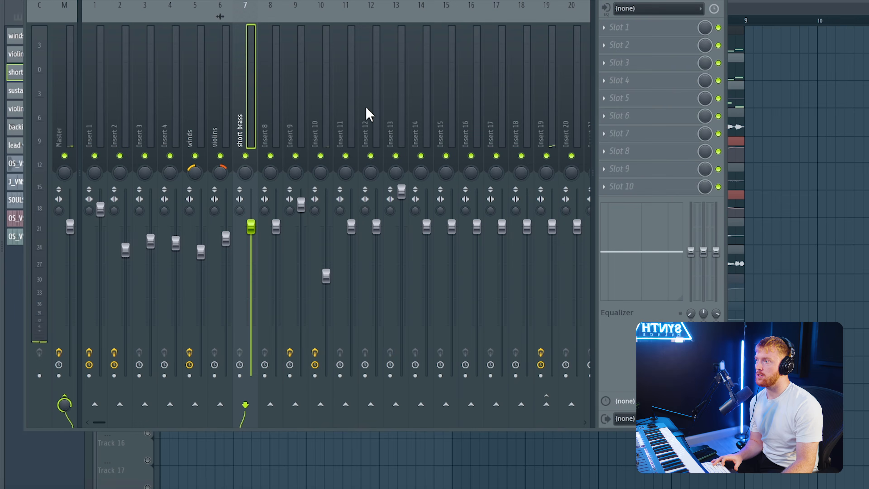
Route the sustained brass clips to mixer insert 8, beside the short brass.
right_click(801, 115)
double_click(606, 233)
key("F9")
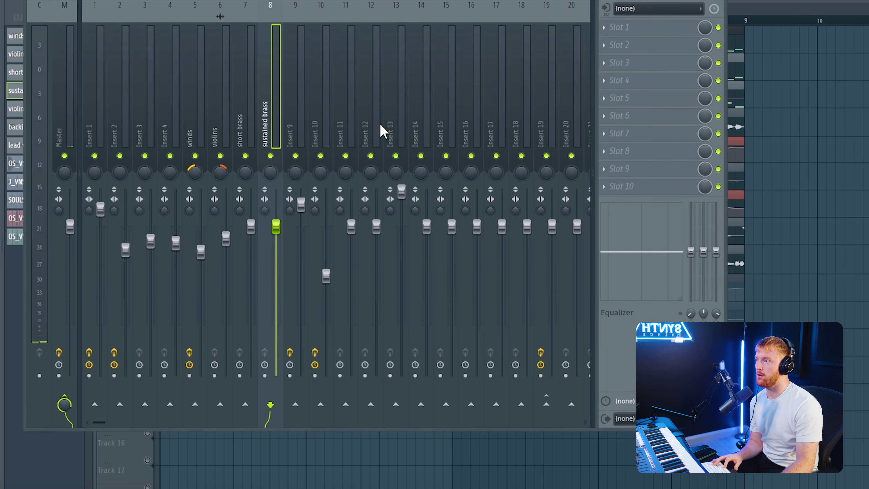
During playback, pan the short brass right and the sustained brass left, raising the short brass slightly and lowering the sustained brass.
key("space")
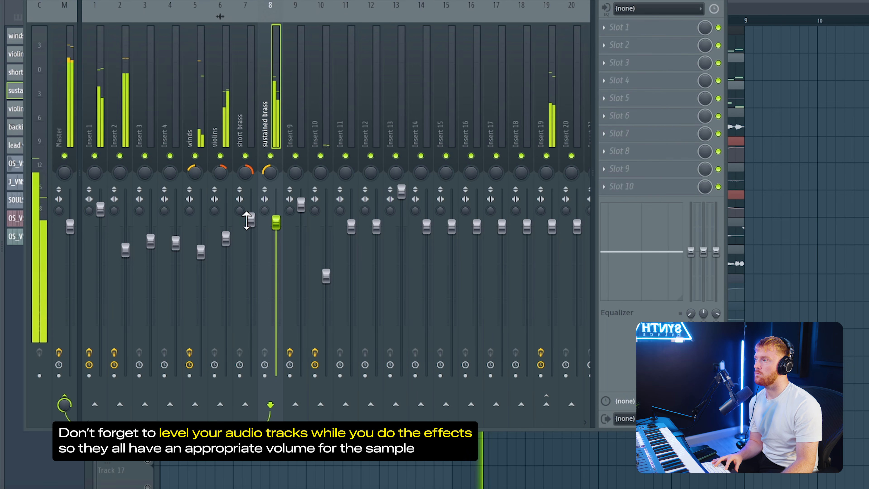
left_click_drag(250, 219, 249, 215)
left_click_drag(277, 226, 278, 231)
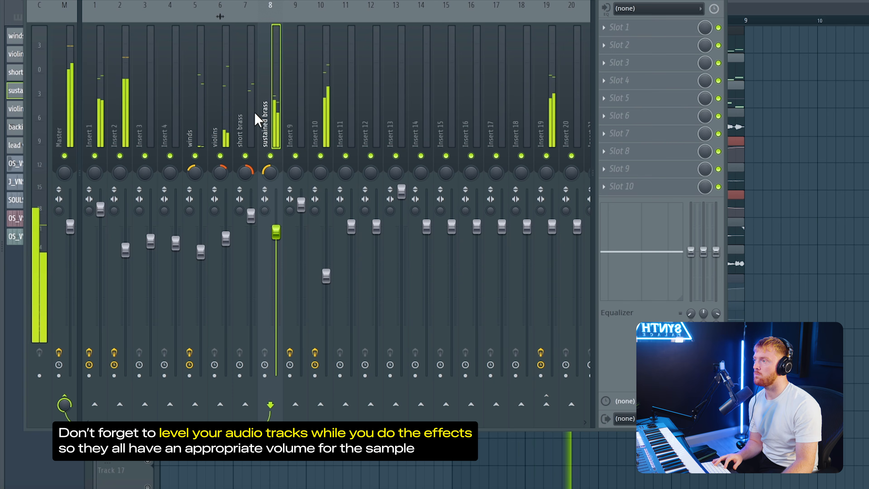
key("space")
Process the backing vocals on mixer insert 11 with Spreader followed by Comp FET-76 using the Backing Vocal Glue preset.
key("F9")
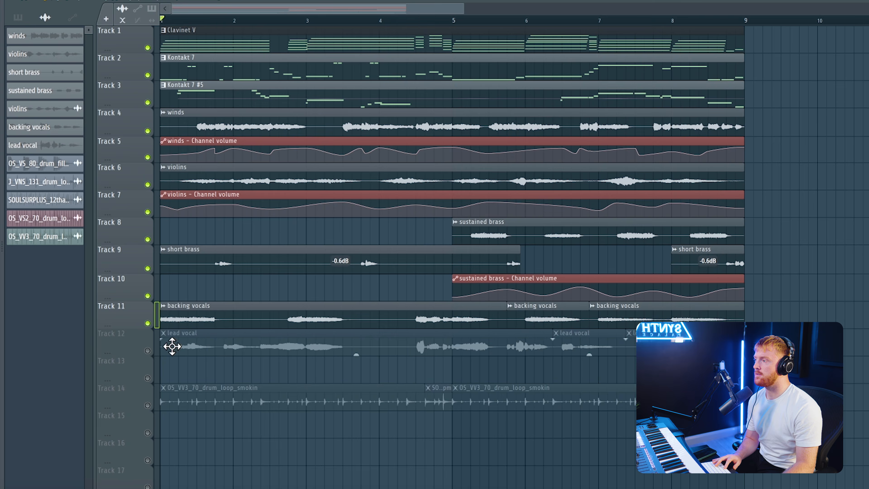
double_click(236, 314)
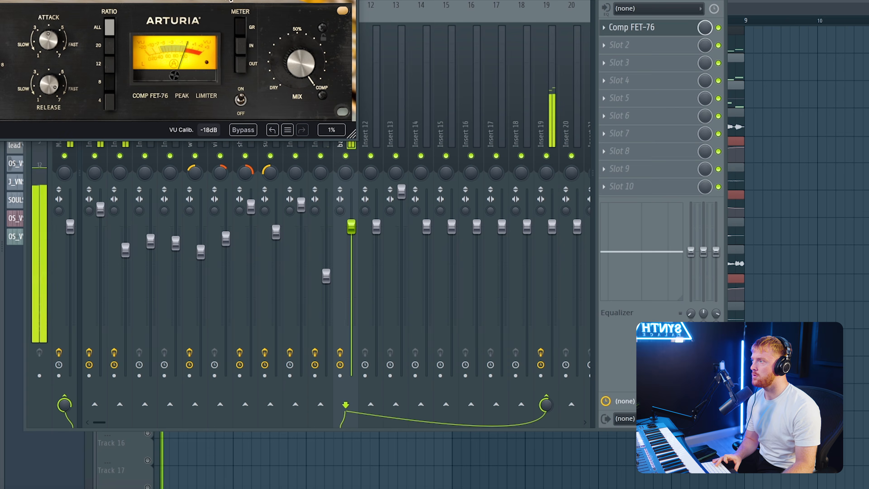
left_click_drag(194, 0, 370, 41)
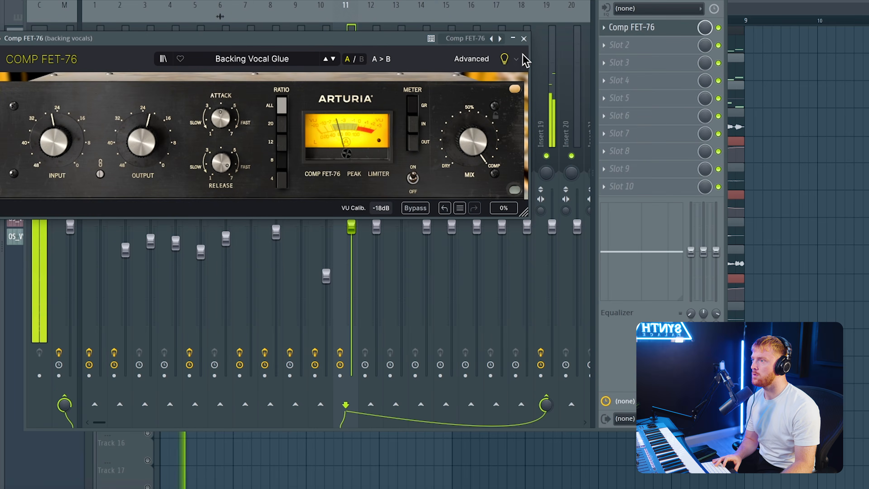
left_click(523, 39)
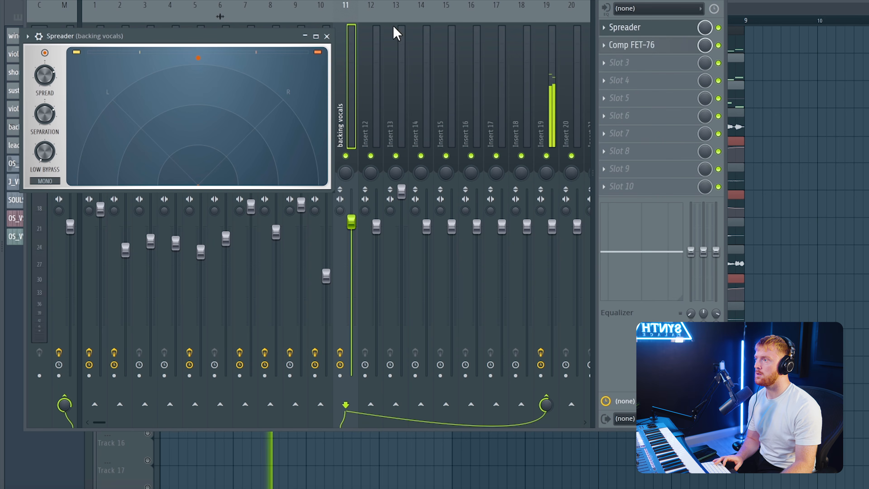
left_click(328, 36)
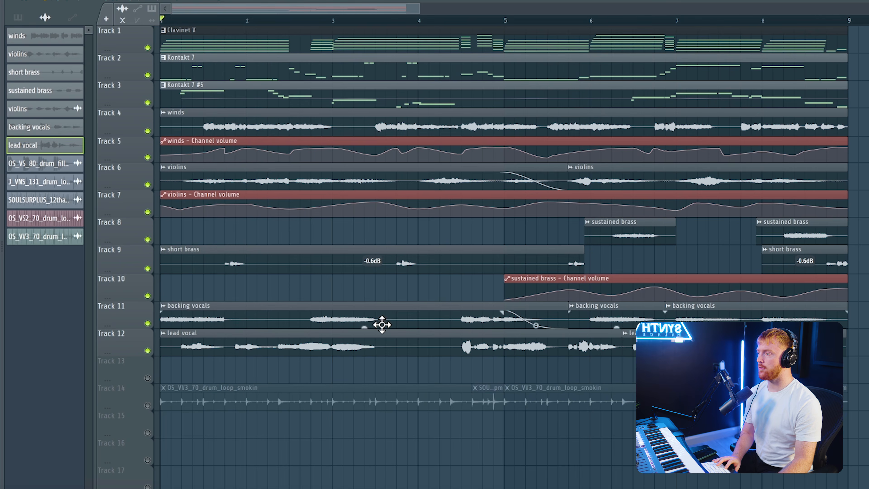
Open the lead vocal clip's channel settings and set the short brass clips' gain to 0.0 dB.
double_click(368, 346)
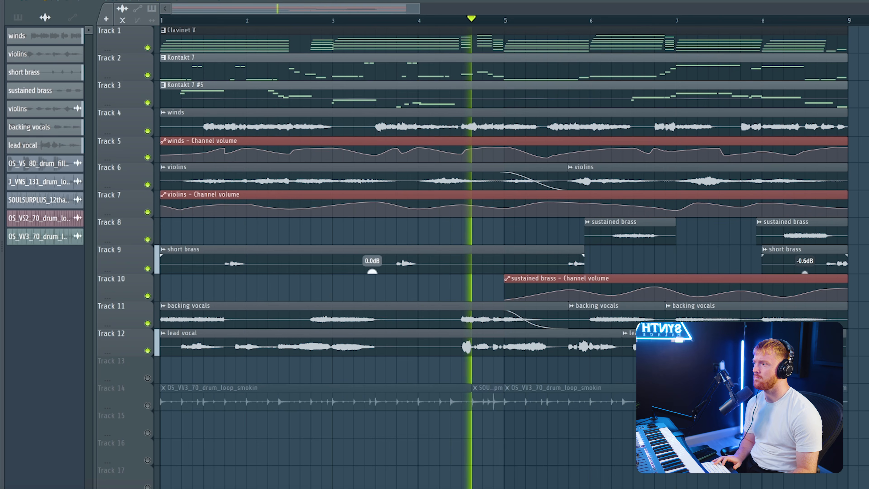
left_click_drag(805, 272, 805, 267)
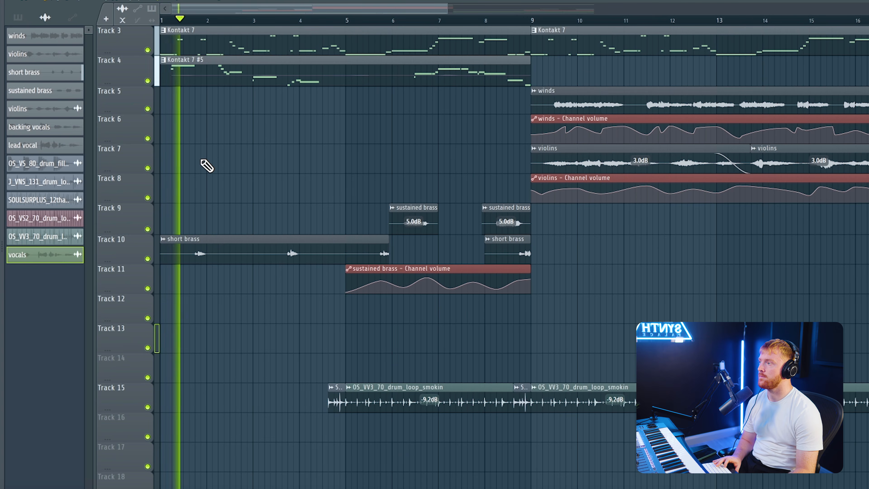
Duplicate the short brass, sustained brass and sustained brass volume automation clips from bars 1 to 9 onto bars 9 to 17.
scroll(169, 146, "down", 4)
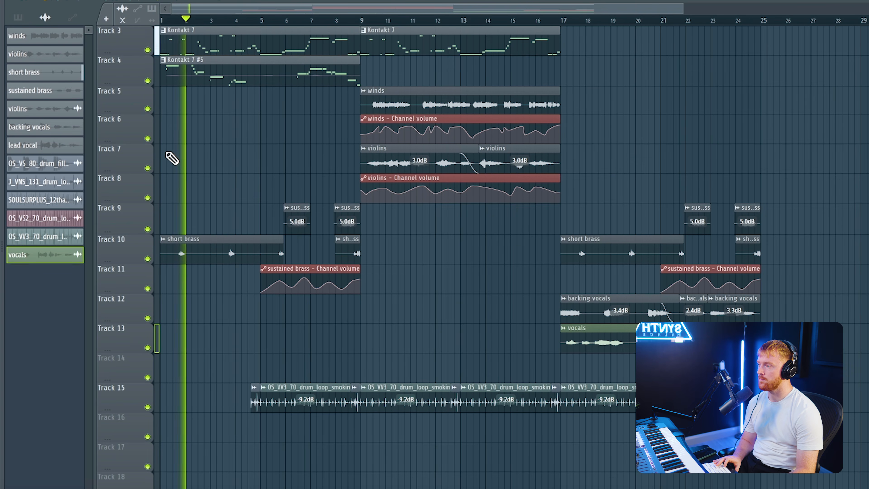
scroll(167, 154, "down", 2)
scroll(168, 173, "up", 4)
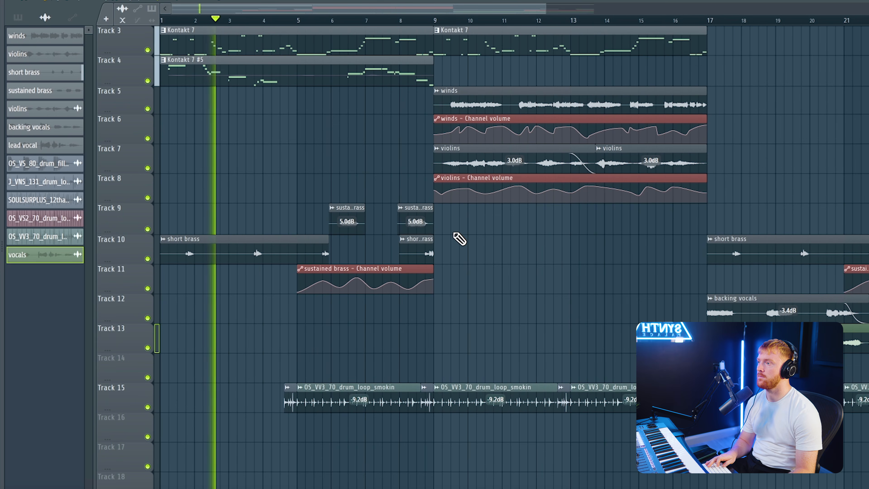
scroll(413, 239, "down", 1)
scroll(413, 239, "down", 1)
left_click_drag(411, 212, 259, 280)
left_click_drag(203, 246, 428, 252)
scroll(351, 303, "down", 1)
left_click(350, 302, "ctrl")
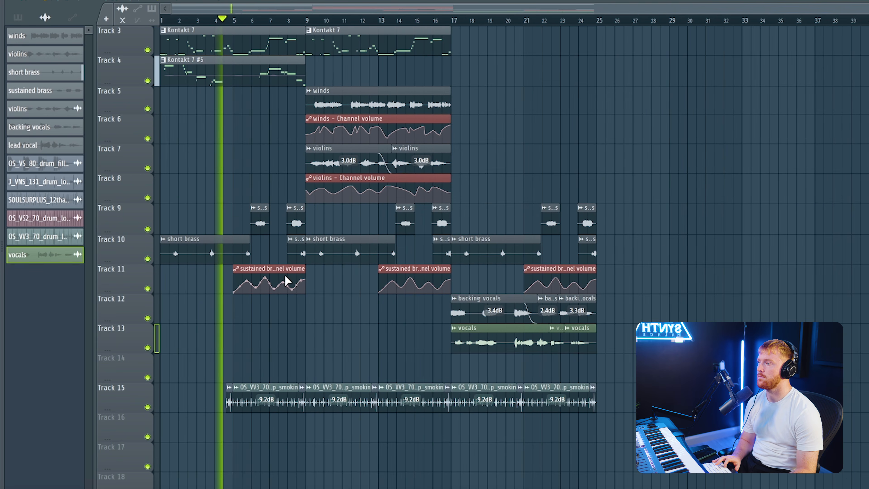
Move the backing vocals clips from bar 17 to bar 9 and play back the arrangement from bar 17.
scroll(285, 279, "up", 3)
scroll(366, 278, "down", 2)
scroll(304, 282, "down", 1)
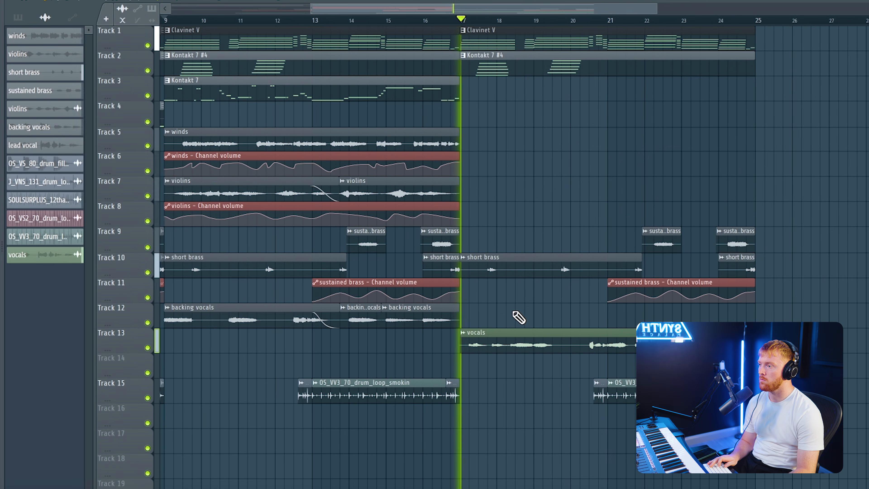
scroll(492, 308, "down", 1)
scroll(516, 322, "up", 1)
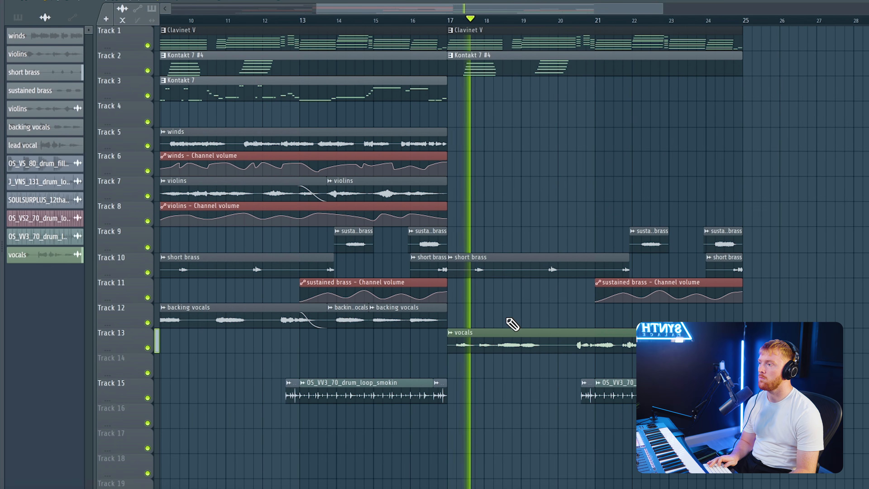
scroll(499, 308, "down", 1)
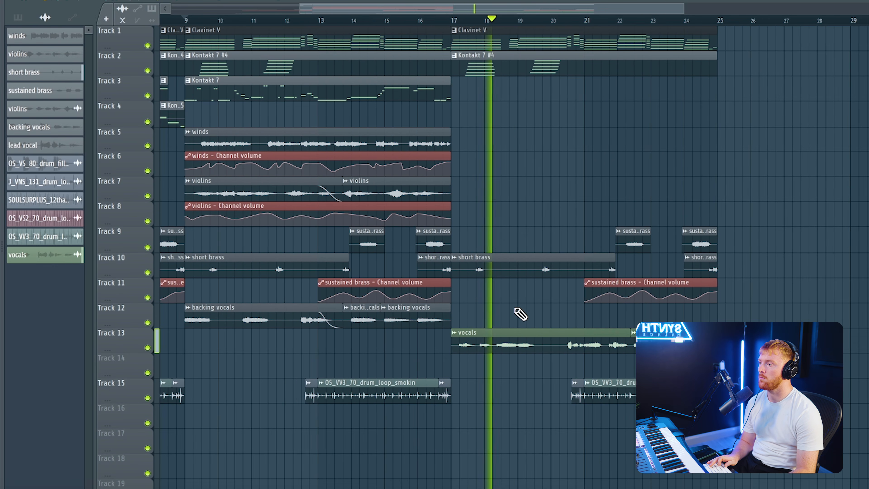